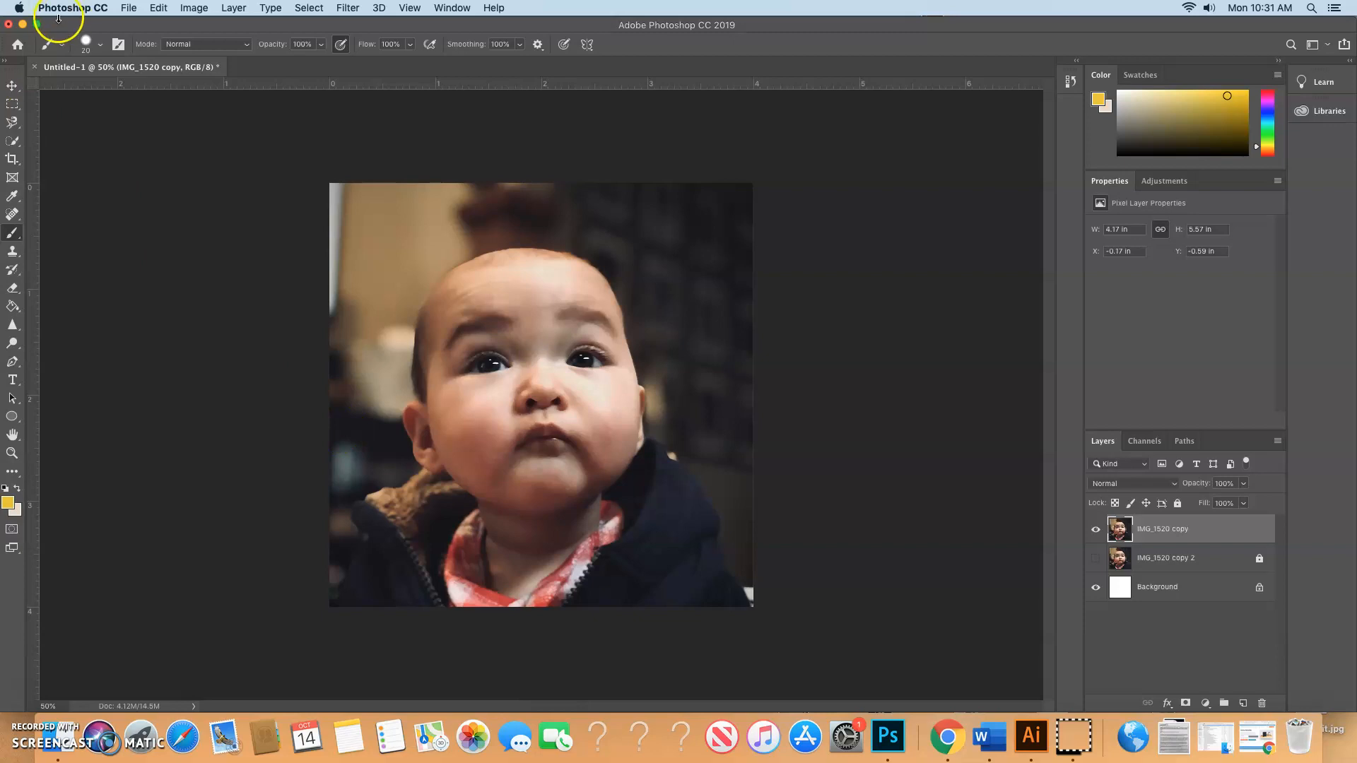
- Open andy-warhol-marilyn-diptych.png from the desktop's warhol photoshop folder, view the reference artwork and put it away
{"action": "left_click", "coordinate": [23, 25]}
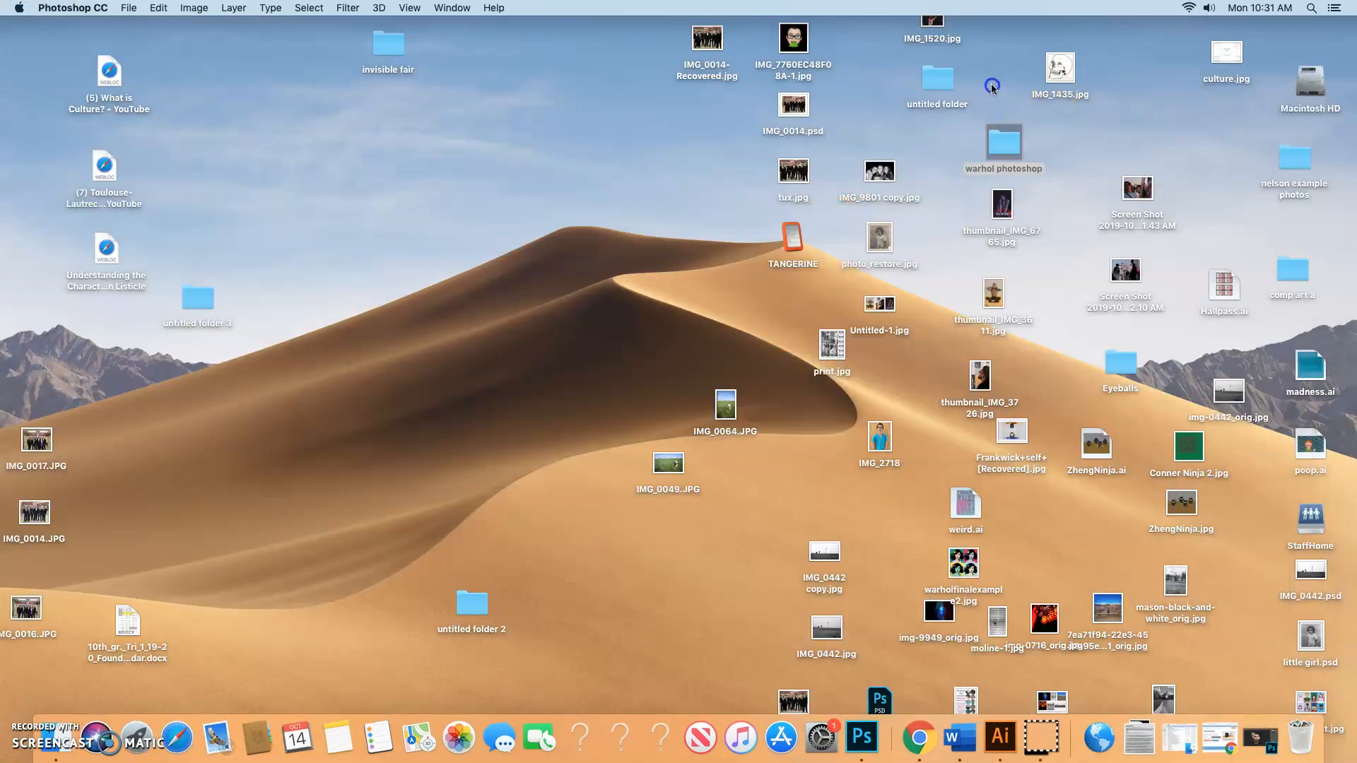
{"action": "left_click", "coordinate": [1002, 144]}
{"action": "key", "text": "super+o"}
{"action": "left_click", "coordinate": [263, 186]}
{"action": "key", "text": "super+o"}
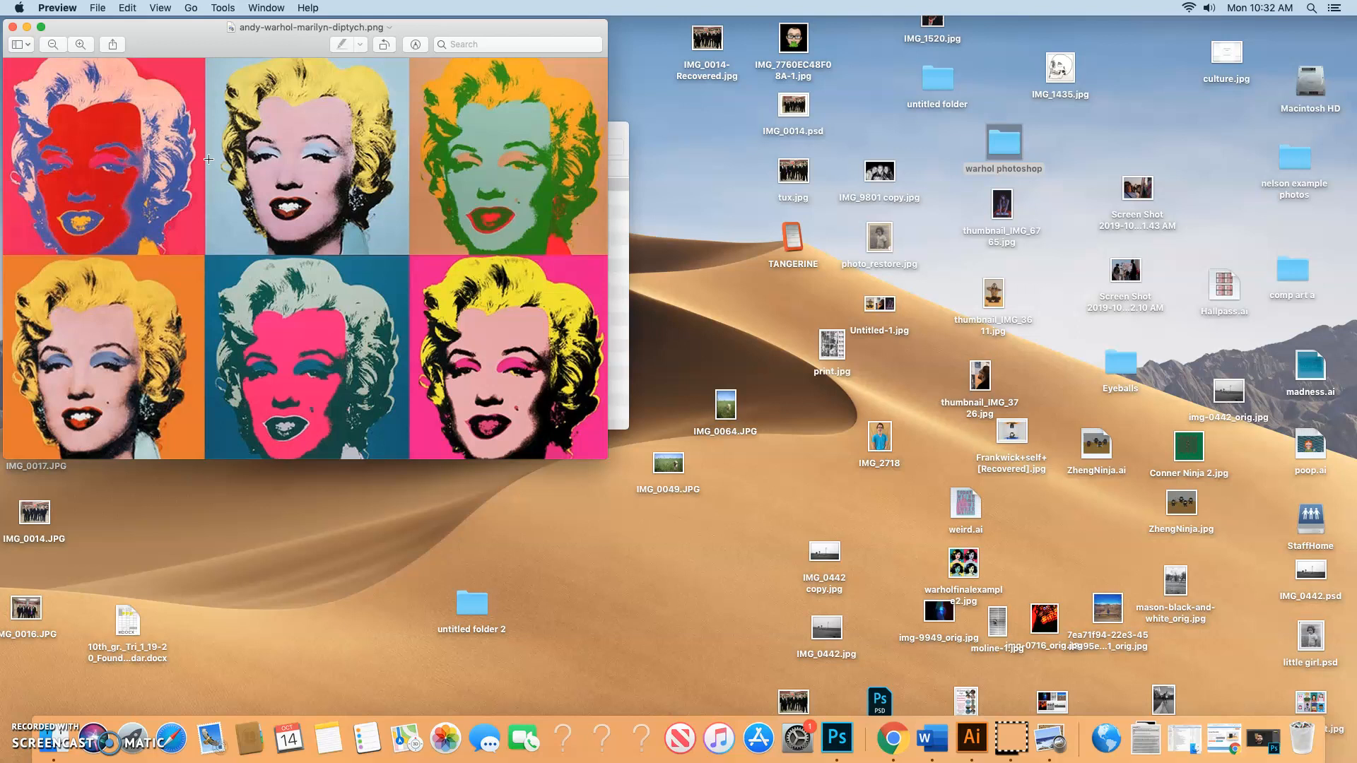
{"action": "left_click", "coordinate": [26, 27]}
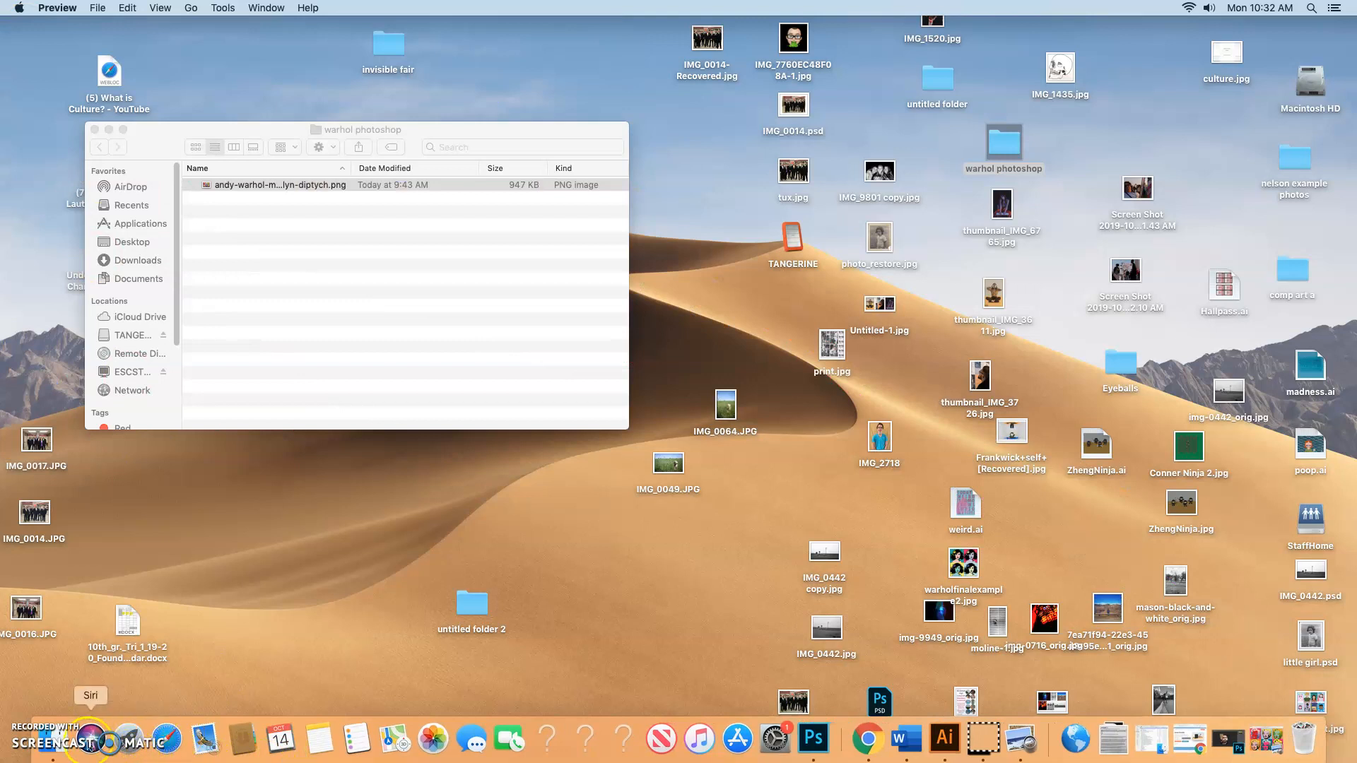
- Switch to Chrome and search Google for "j dilla" in the Art with Nelson tab
{"action": "left_click", "coordinate": [867, 738]}
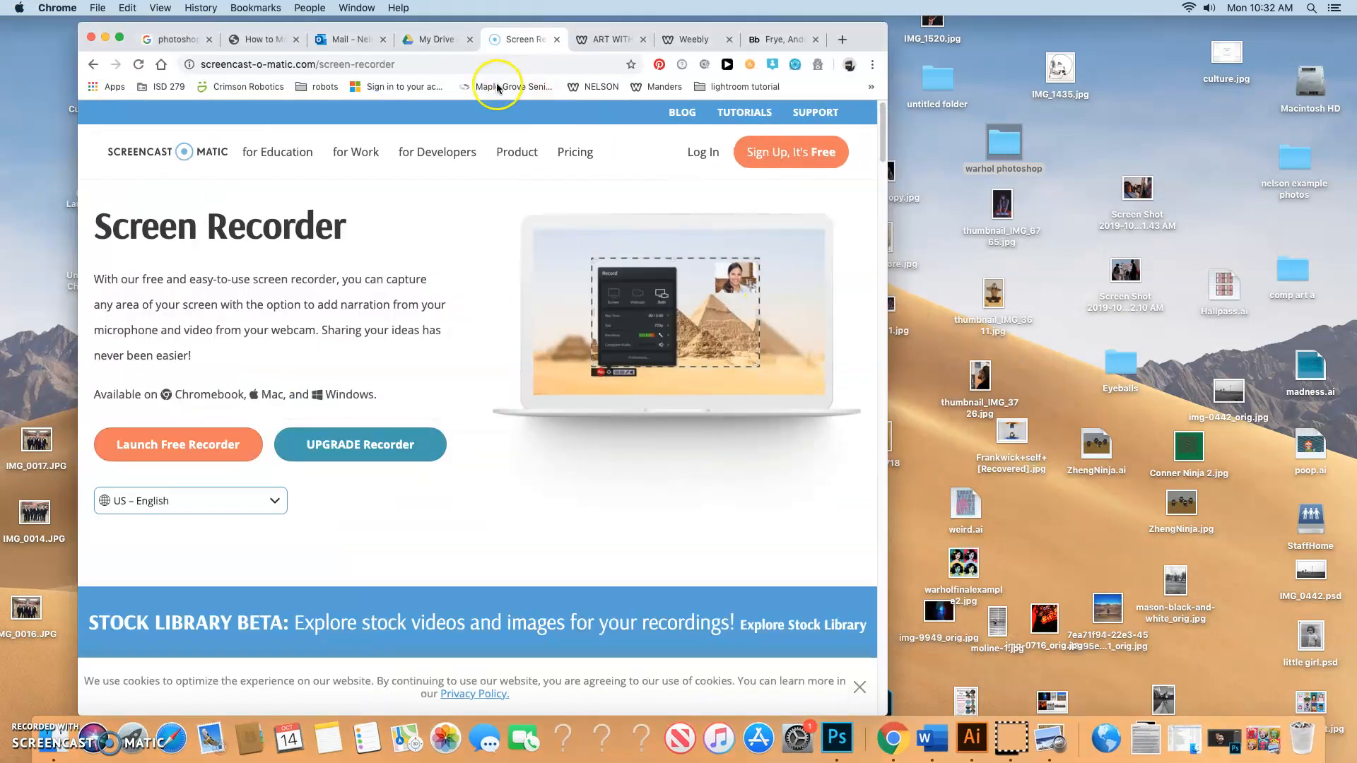
{"action": "left_click", "coordinate": [436, 39]}
{"action": "left_click", "coordinate": [524, 39]}
{"action": "left_click", "coordinate": [578, 39]}
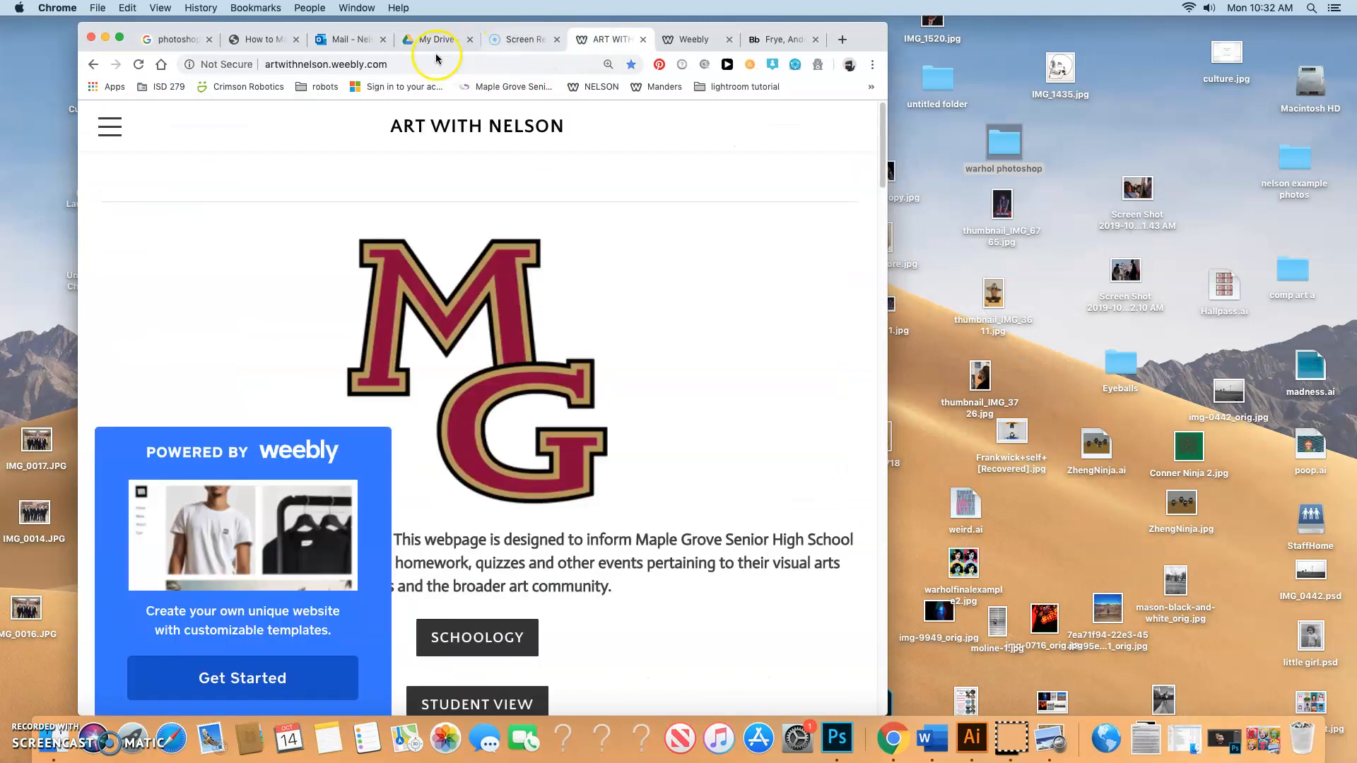
{"action": "left_click", "coordinate": [409, 63]}
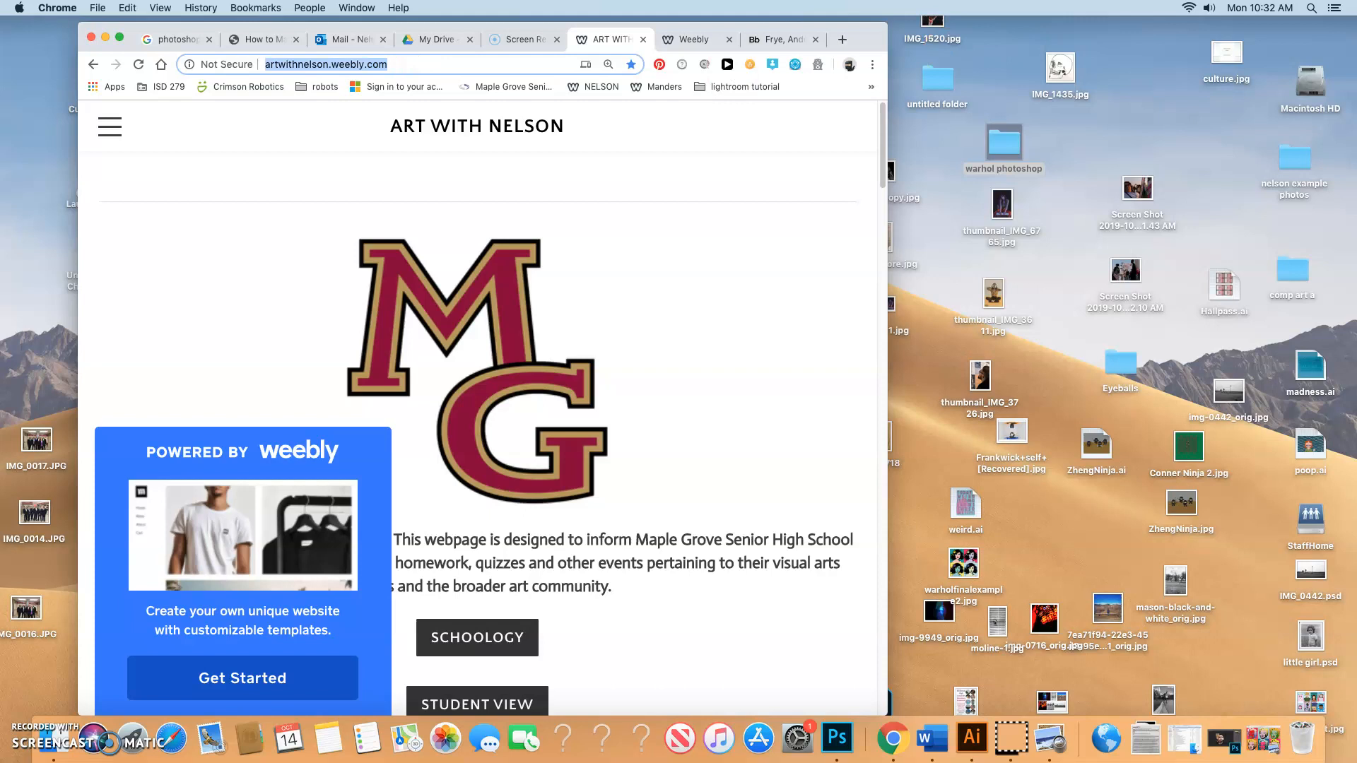
{"action": "type", "text": "j dilla"}
{"action": "key", "text": "Return"}
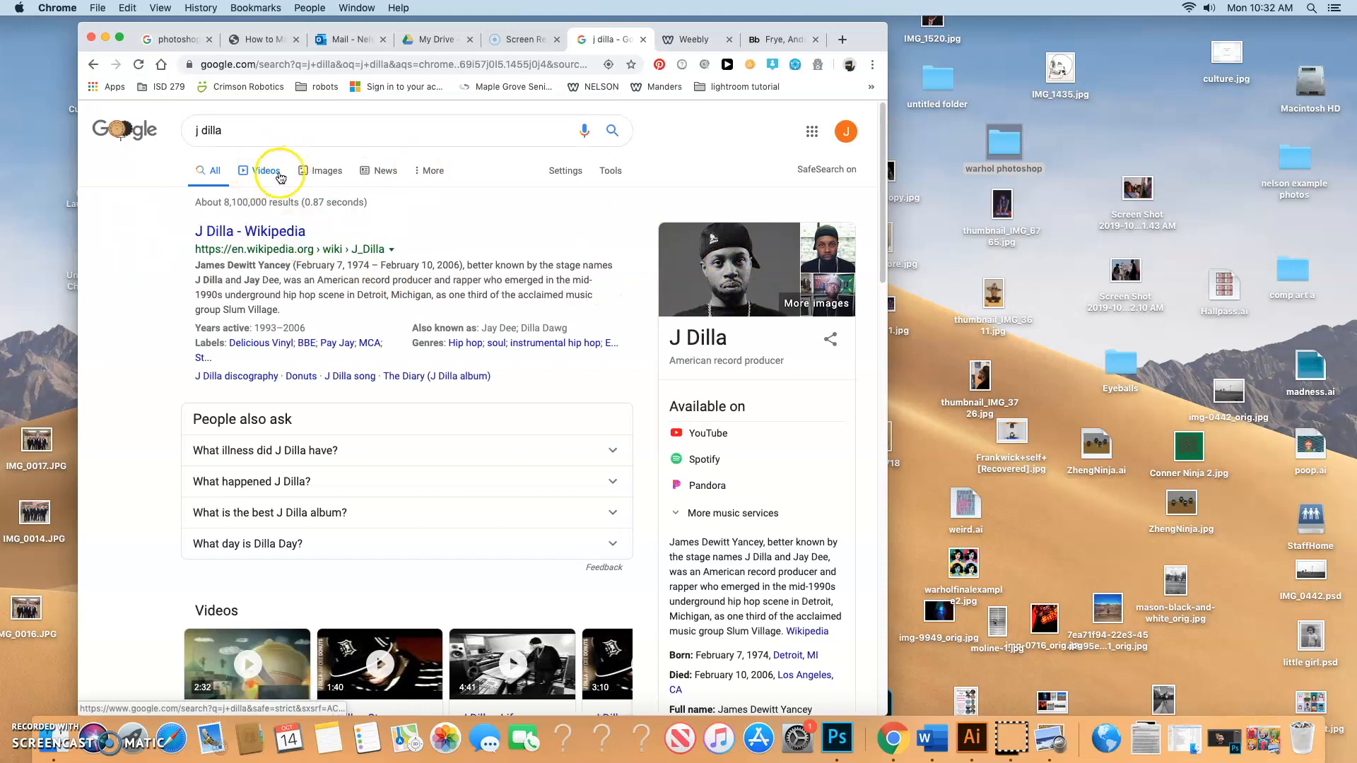
- Show the image results for the search and filter them to Large size
{"action": "left_click", "coordinate": [328, 175]}
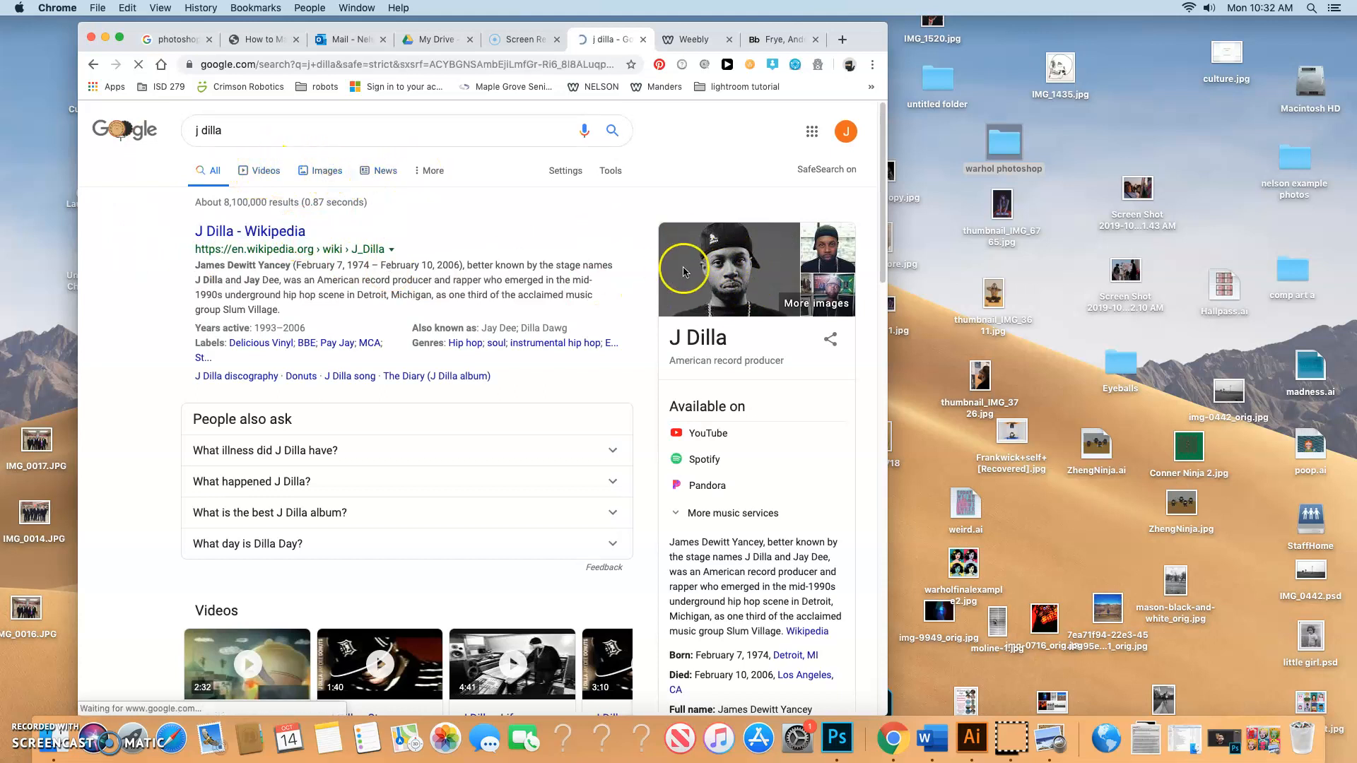
{"action": "left_click", "coordinate": [612, 171]}
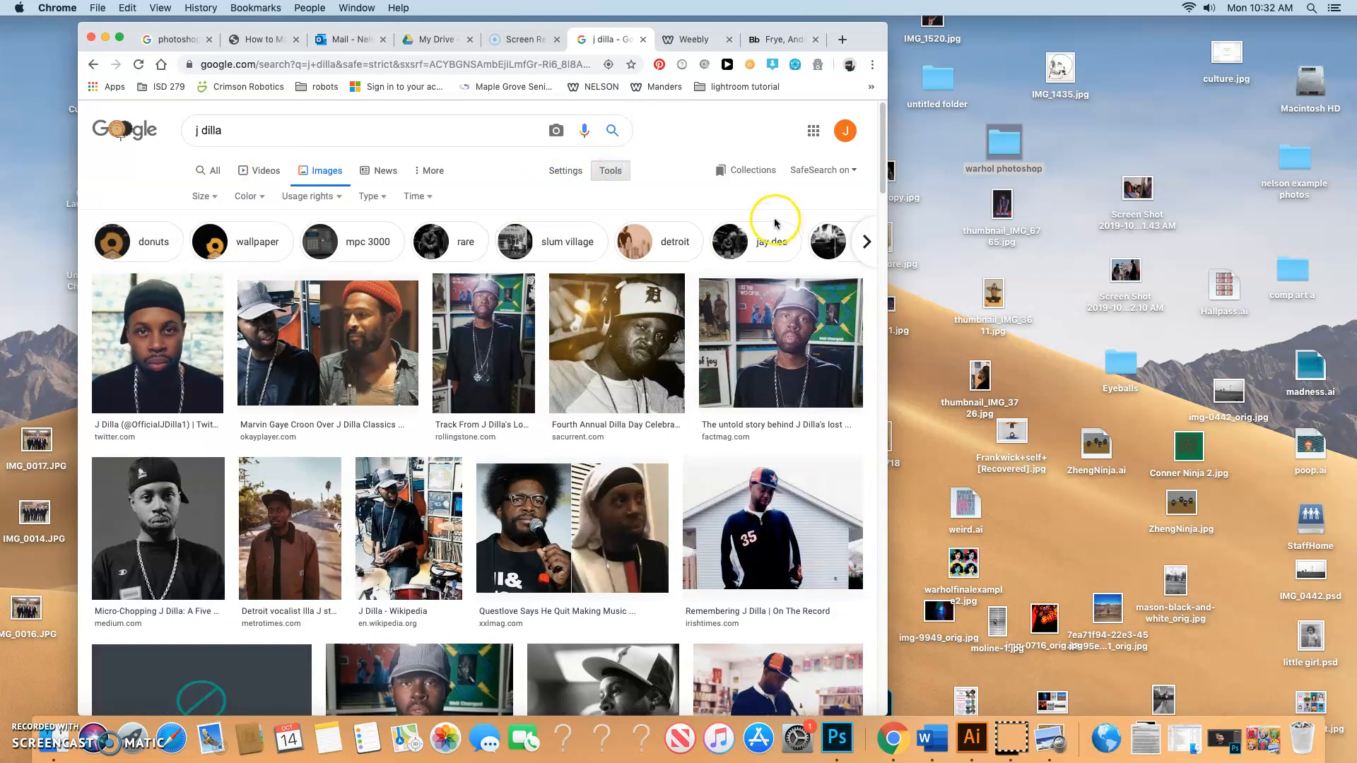
{"action": "left_click", "coordinate": [203, 195]}
{"action": "left_click", "coordinate": [203, 239]}
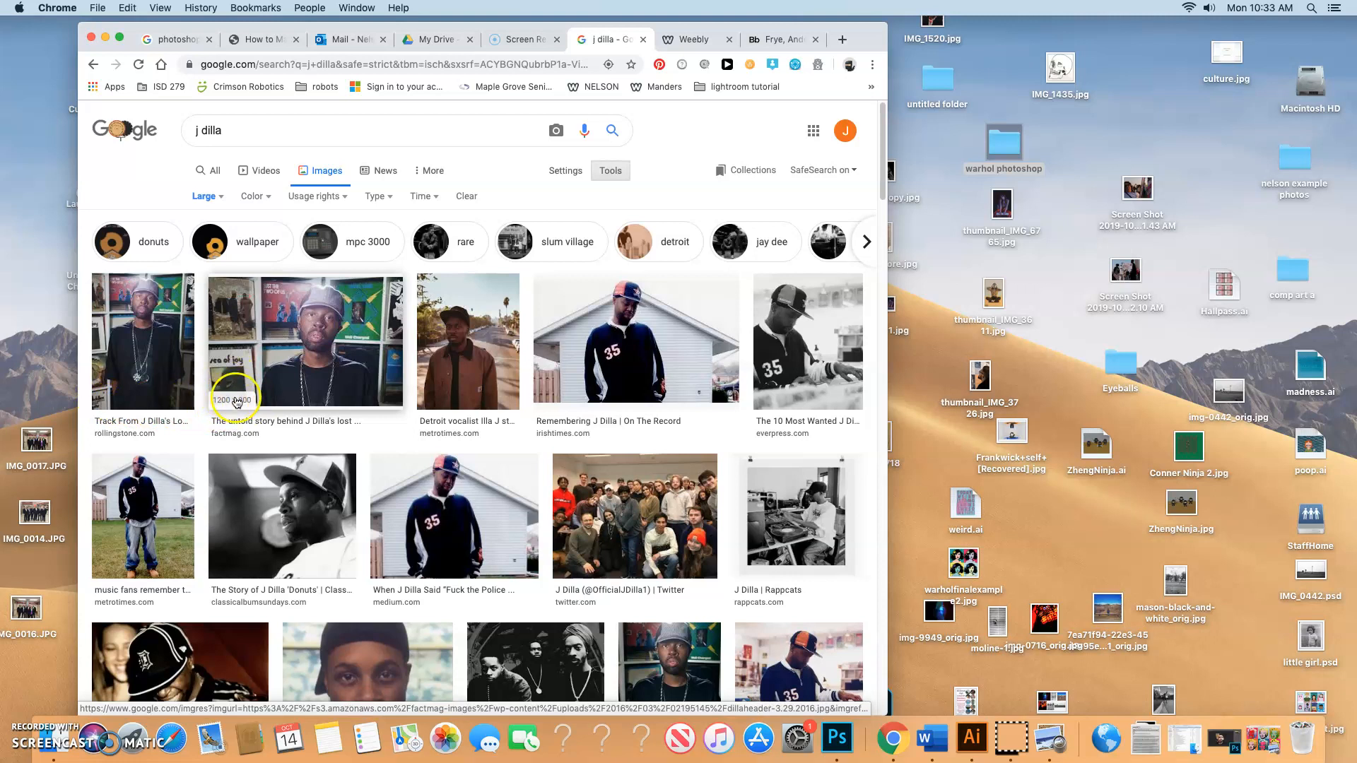
- Preview the 1200 × 800 factmag.com photo and open its full-size image in a new tab
{"action": "scroll", "coordinate": [710, 529], "scroll_direction": "down", "scroll_amount": 3}
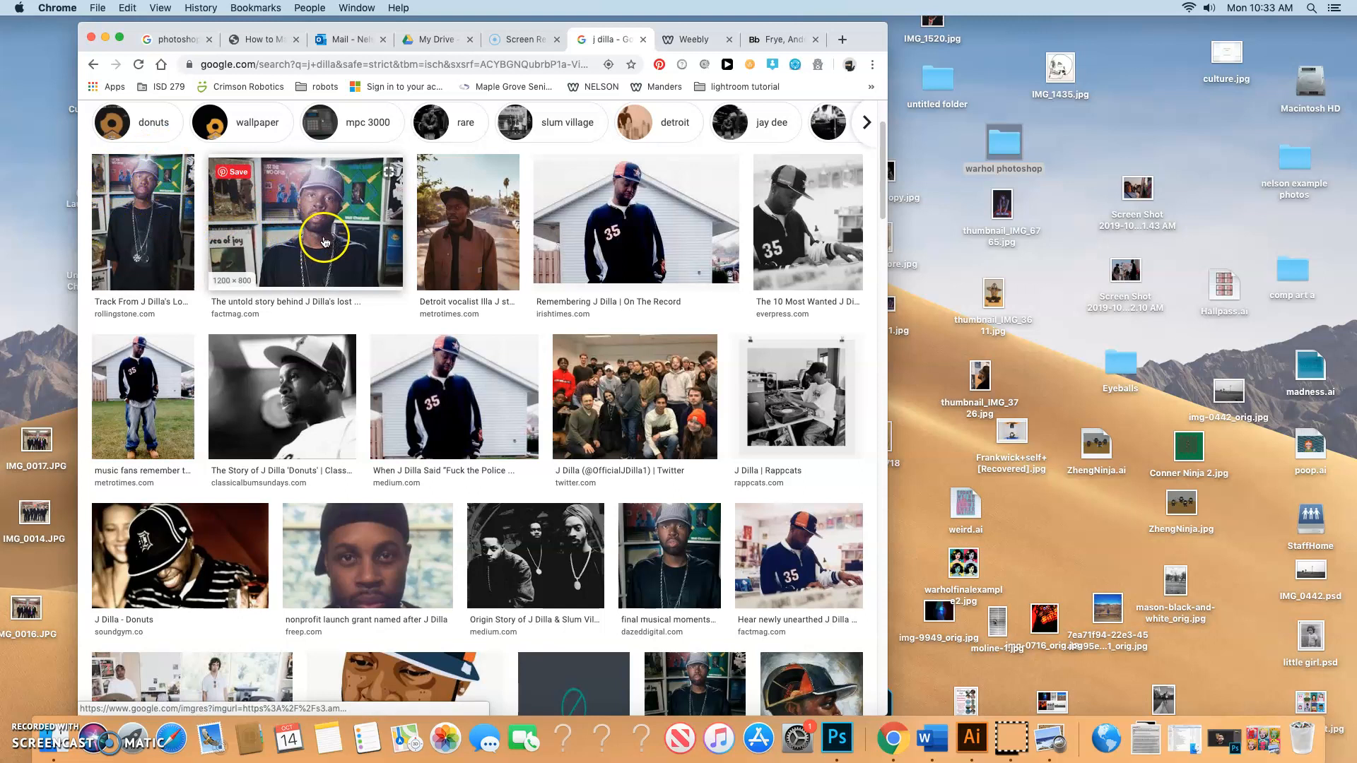
{"action": "left_click", "coordinate": [367, 249]}
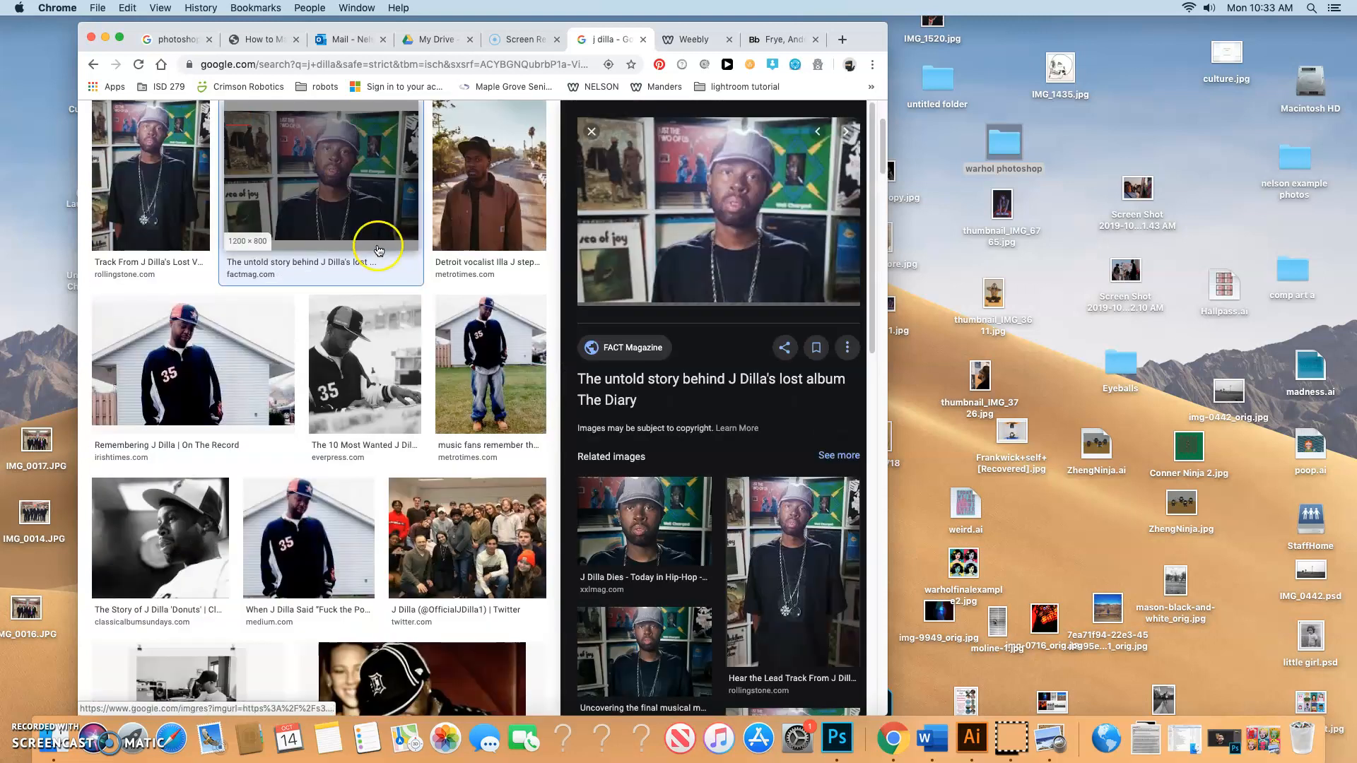
{"action": "right_click", "coordinate": [741, 227]}
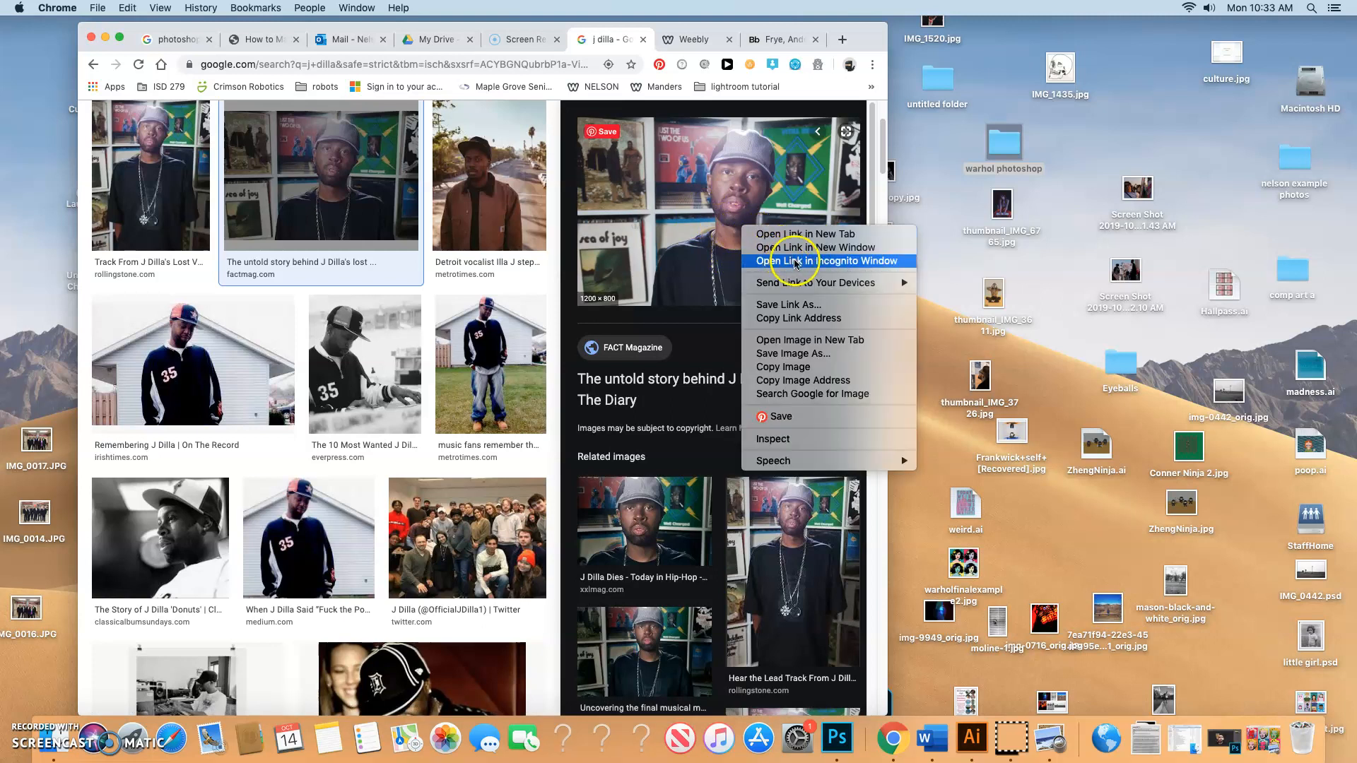
{"action": "left_click", "coordinate": [830, 343]}
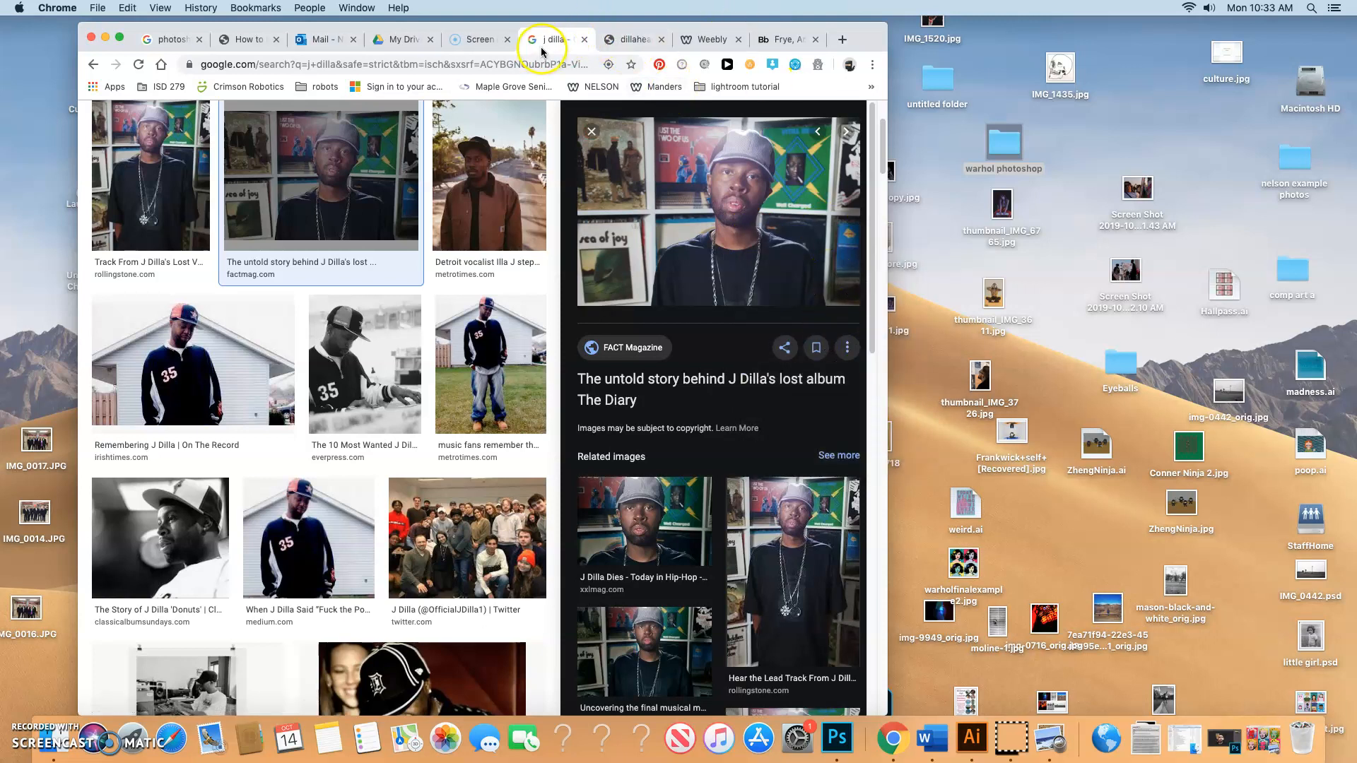
- Save the full-size photo from its new tab onto the desktop and minimize the browser
{"action": "left_click", "coordinate": [629, 42]}
{"action": "left_click", "coordinate": [607, 332]}
{"action": "left_click", "coordinate": [532, 338]}
{"action": "left_click_drag", "start_coordinate": [535, 347], "coordinate": [1061, 299]}
{"action": "left_click", "coordinate": [105, 38]}
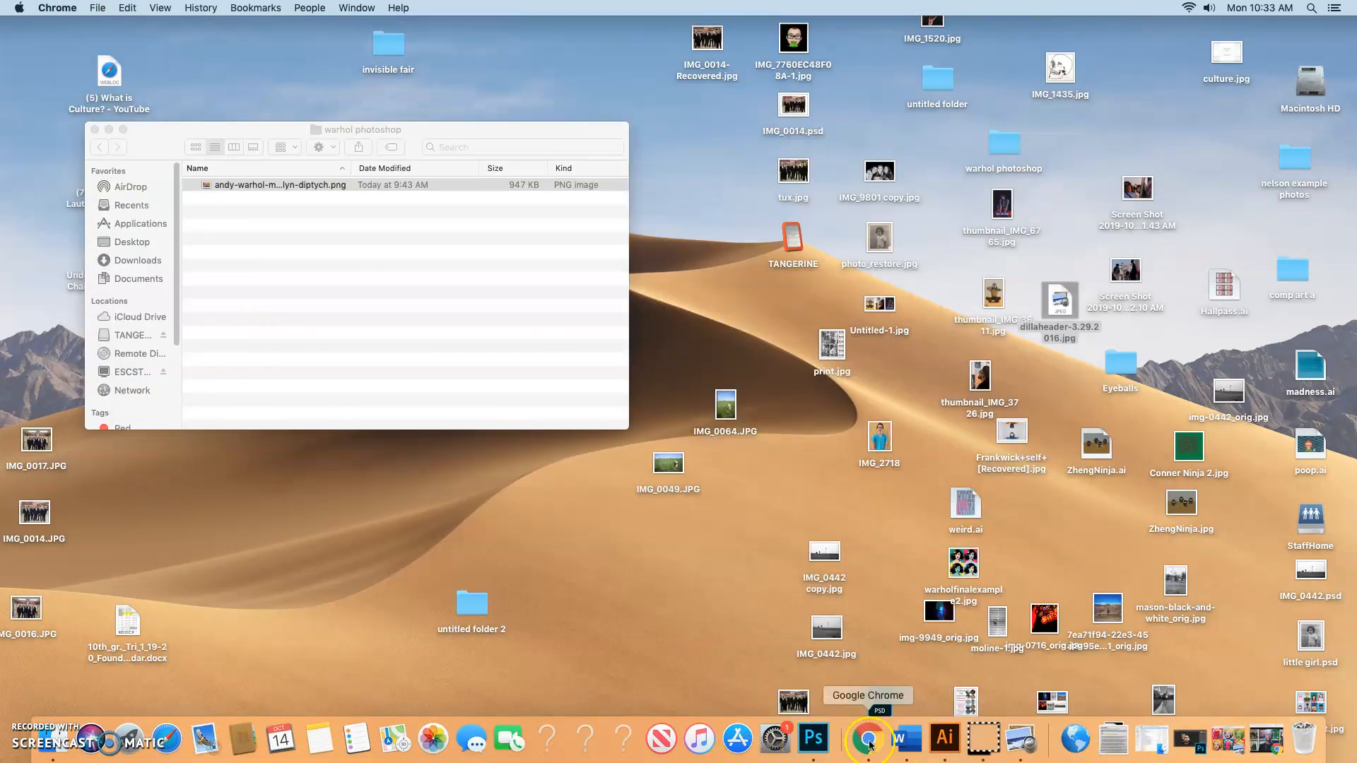
- Switch to Photoshop and place dillaheader-3.29.2016.jpg from the desktop into the open document
{"action": "left_click", "coordinate": [814, 741]}
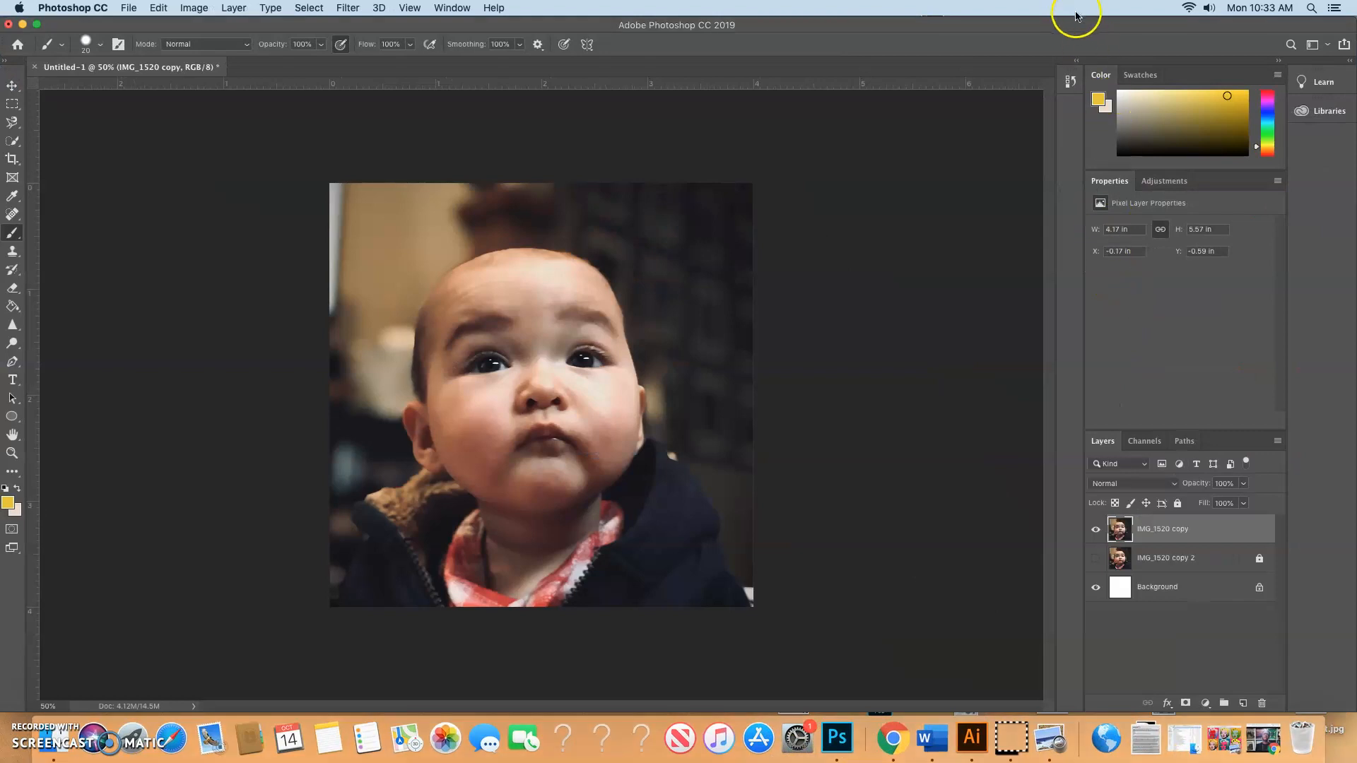
{"action": "left_click_drag", "start_coordinate": [1099, 31], "coordinate": [605, 55]}
{"action": "left_click", "coordinate": [1024, 270]}
{"action": "left_click_drag", "start_coordinate": [1066, 299], "coordinate": [78, 380]}
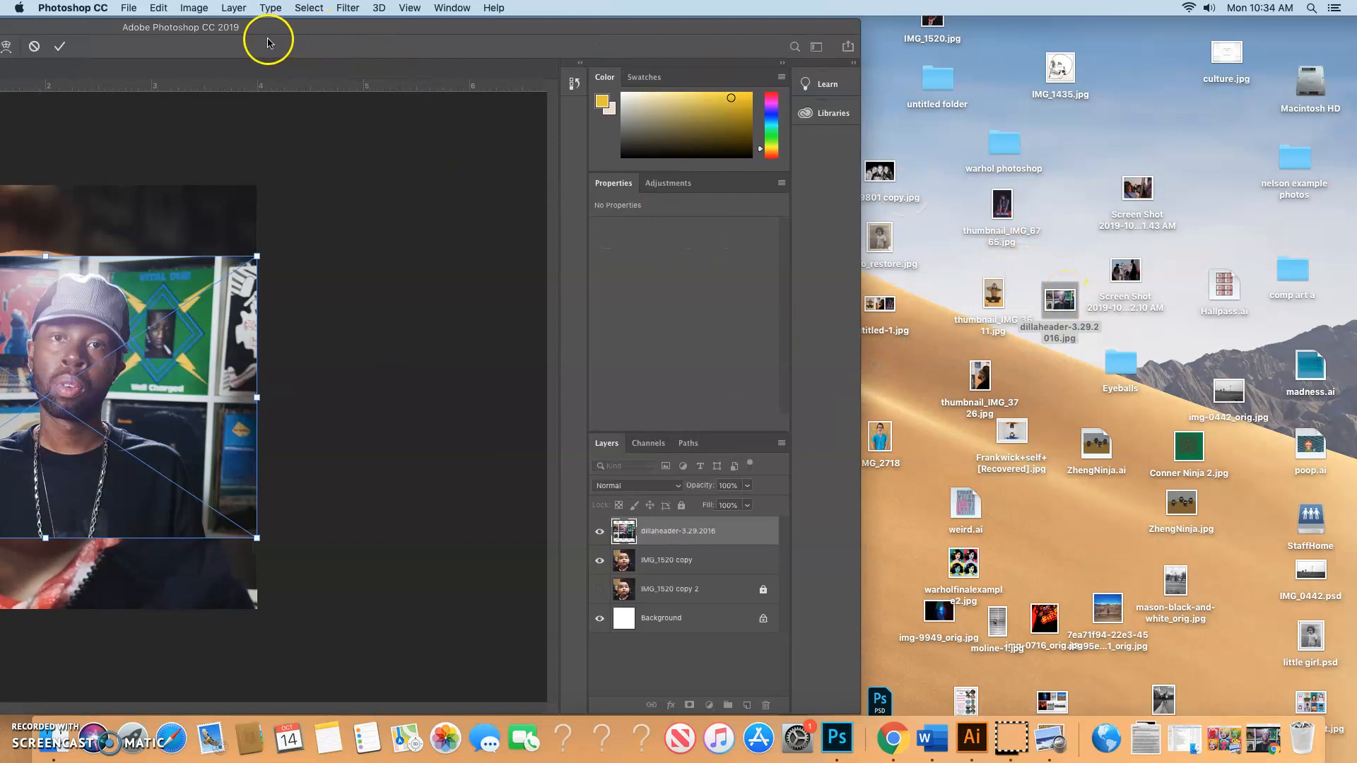
{"action": "left_click_drag", "start_coordinate": [151, 32], "coordinate": [659, 45]}
{"action": "left_click", "coordinate": [751, 361]}
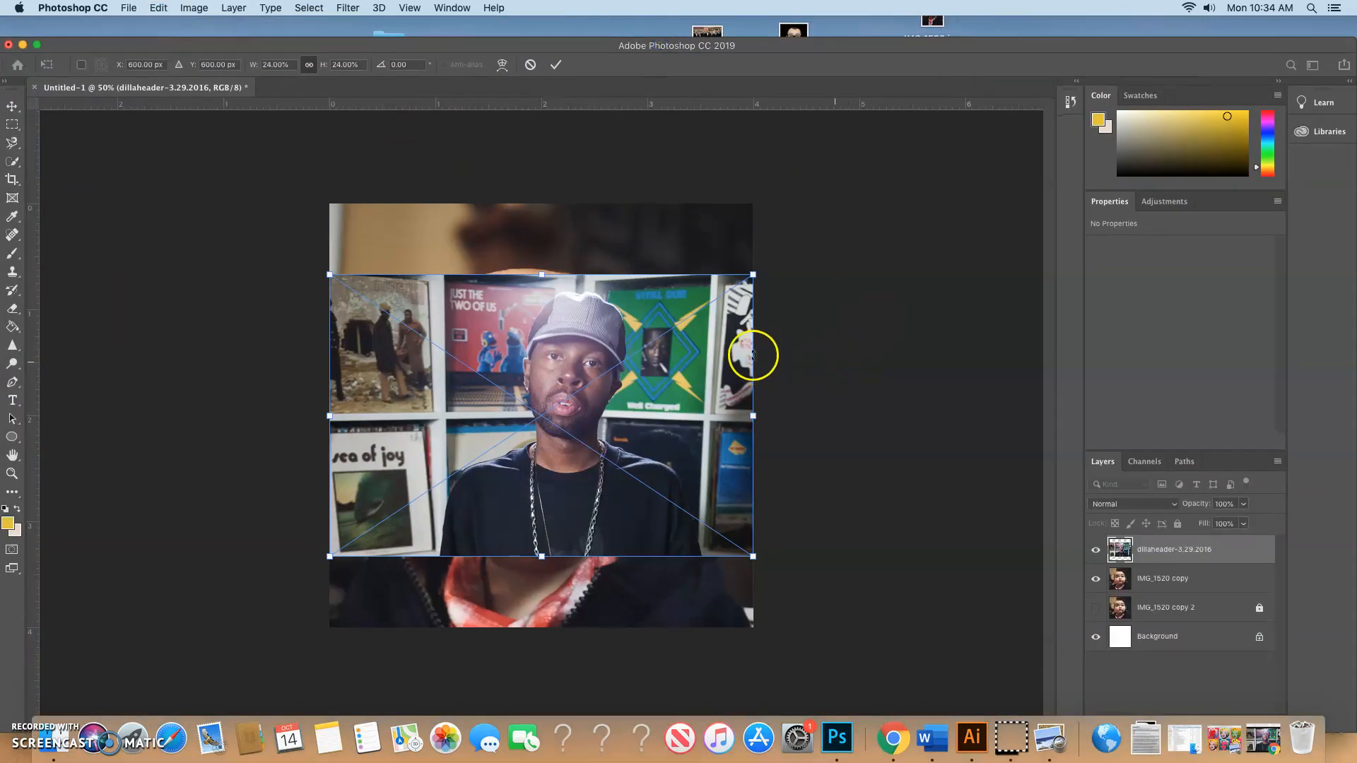
- Scale the placed photo to 41% so it fills the canvas, reposition it around the face and commit the placement
{"action": "left_click_drag", "start_coordinate": [753, 277], "coordinate": [1083, 102]}
{"action": "left_click_drag", "start_coordinate": [857, 282], "coordinate": [643, 410]}
{"action": "key", "text": "Return"}
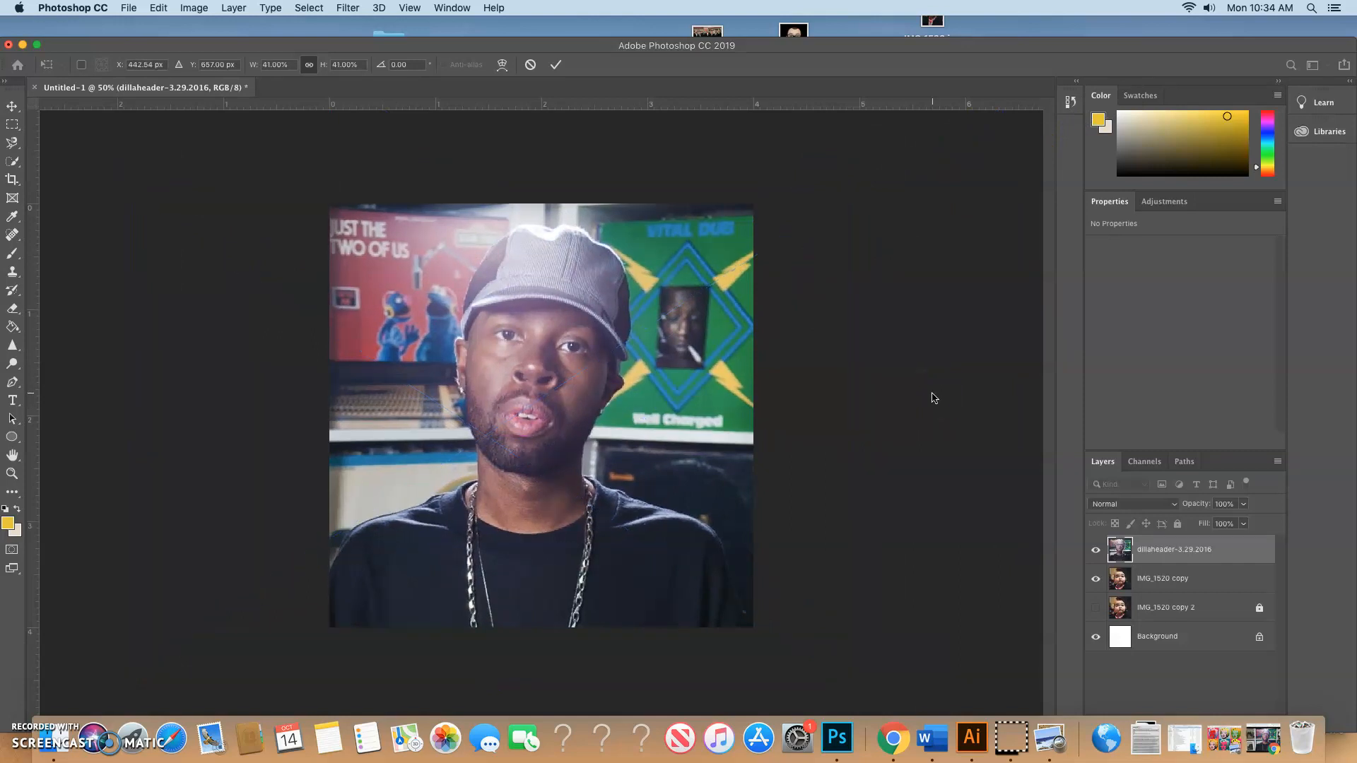
{"action": "key", "text": "super+equal"}
{"action": "key", "text": "super+equal"}
{"action": "key", "text": "super+equal"}
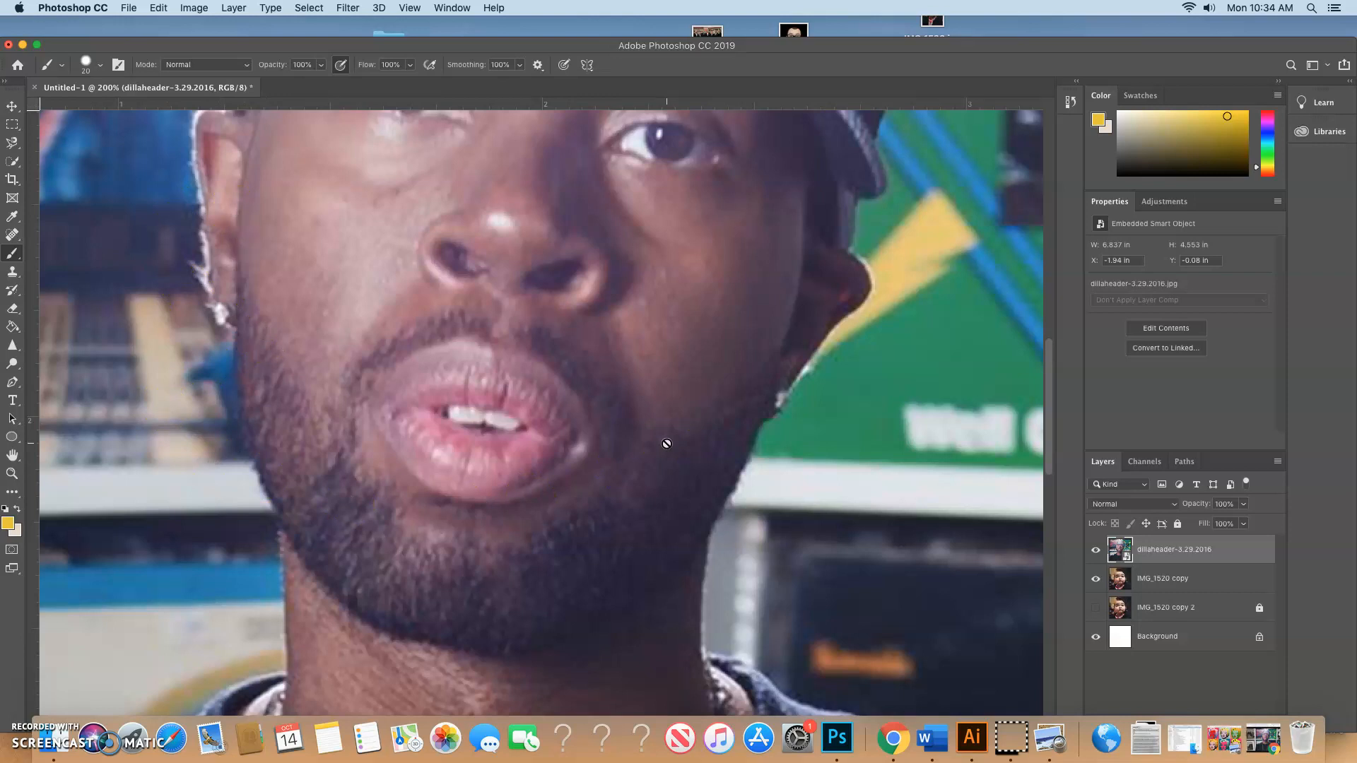
- Delete the dillaheader-3.29.2016 layer from the document
{"action": "left_click_drag", "start_coordinate": [1167, 553], "coordinate": [1219, 690]}
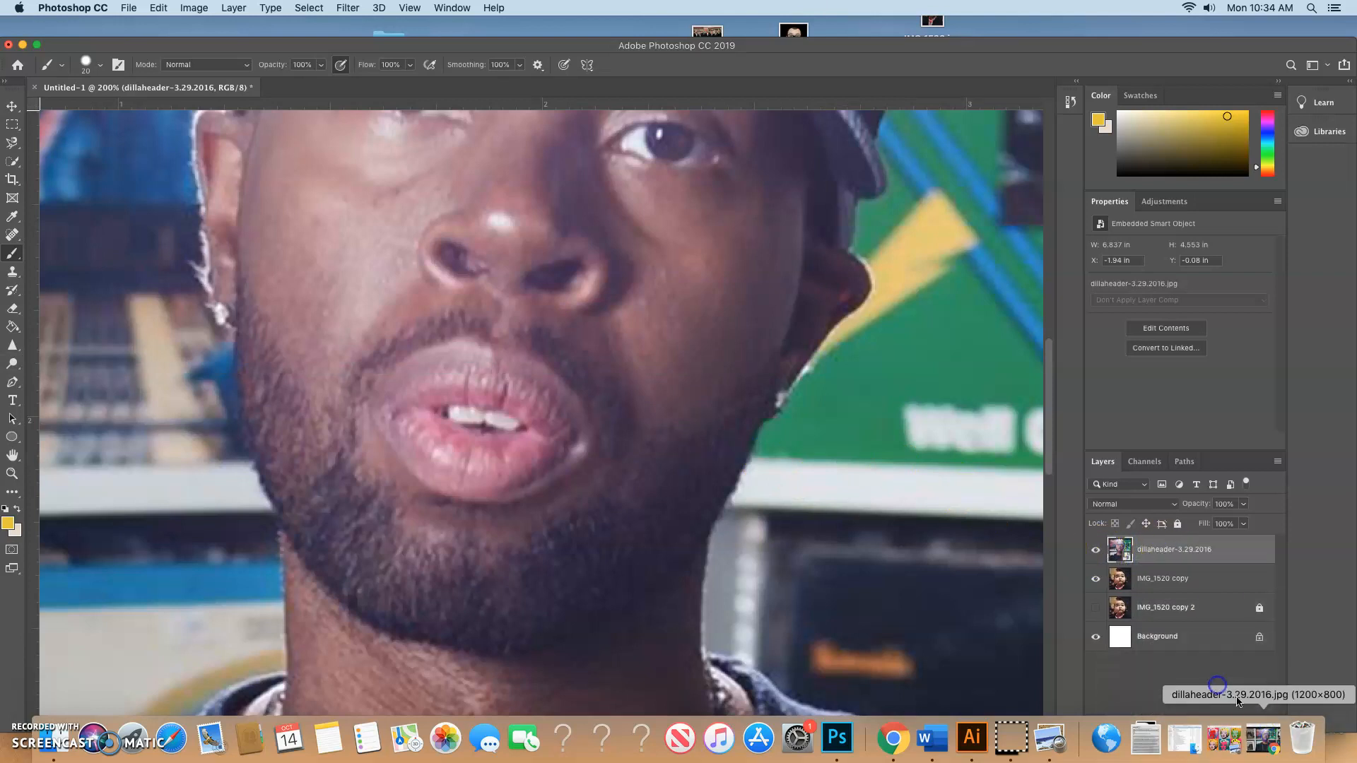
{"action": "left_click_drag", "start_coordinate": [994, 49], "coordinate": [988, 25]}
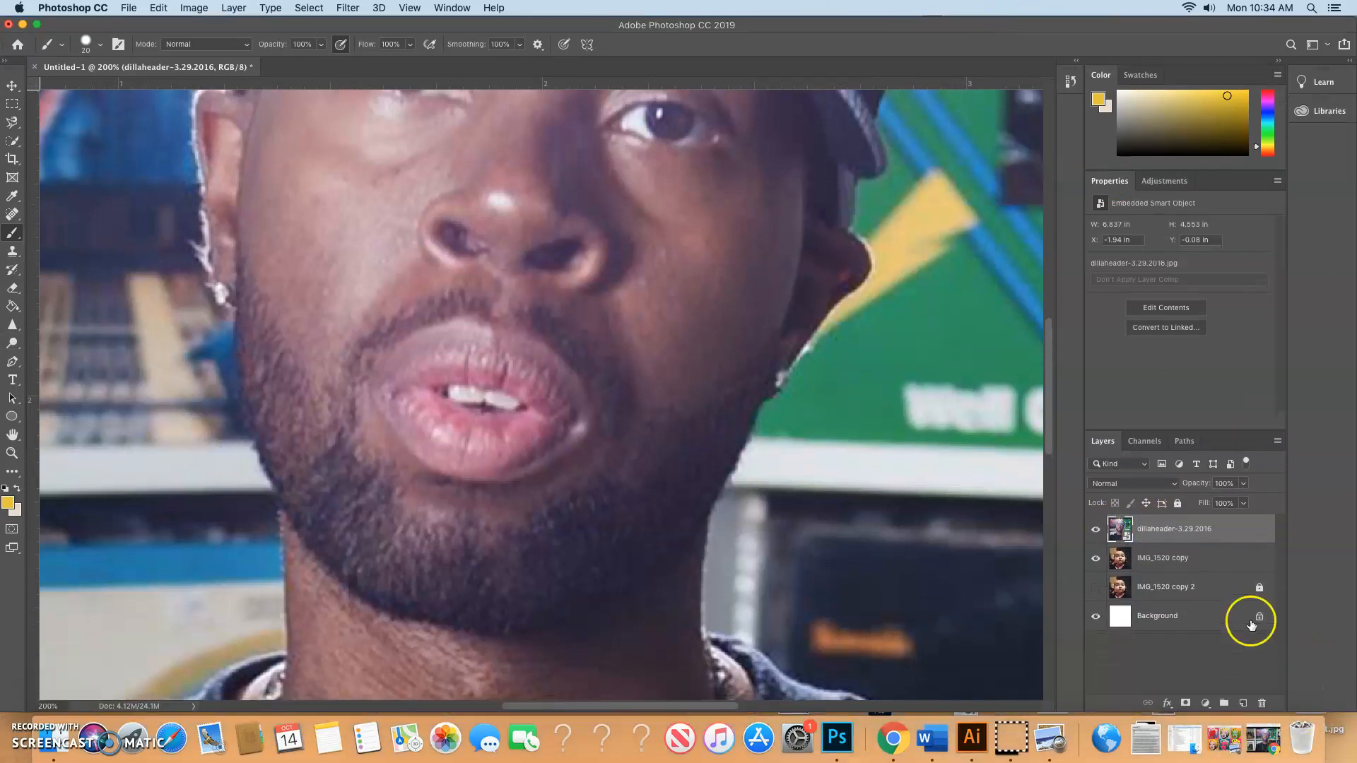
{"action": "left_click_drag", "start_coordinate": [1176, 531], "coordinate": [1264, 702]}
{"action": "key", "text": "super+minus"}
{"action": "key", "text": "super+minus"}
{"action": "key", "text": "super+minus"}
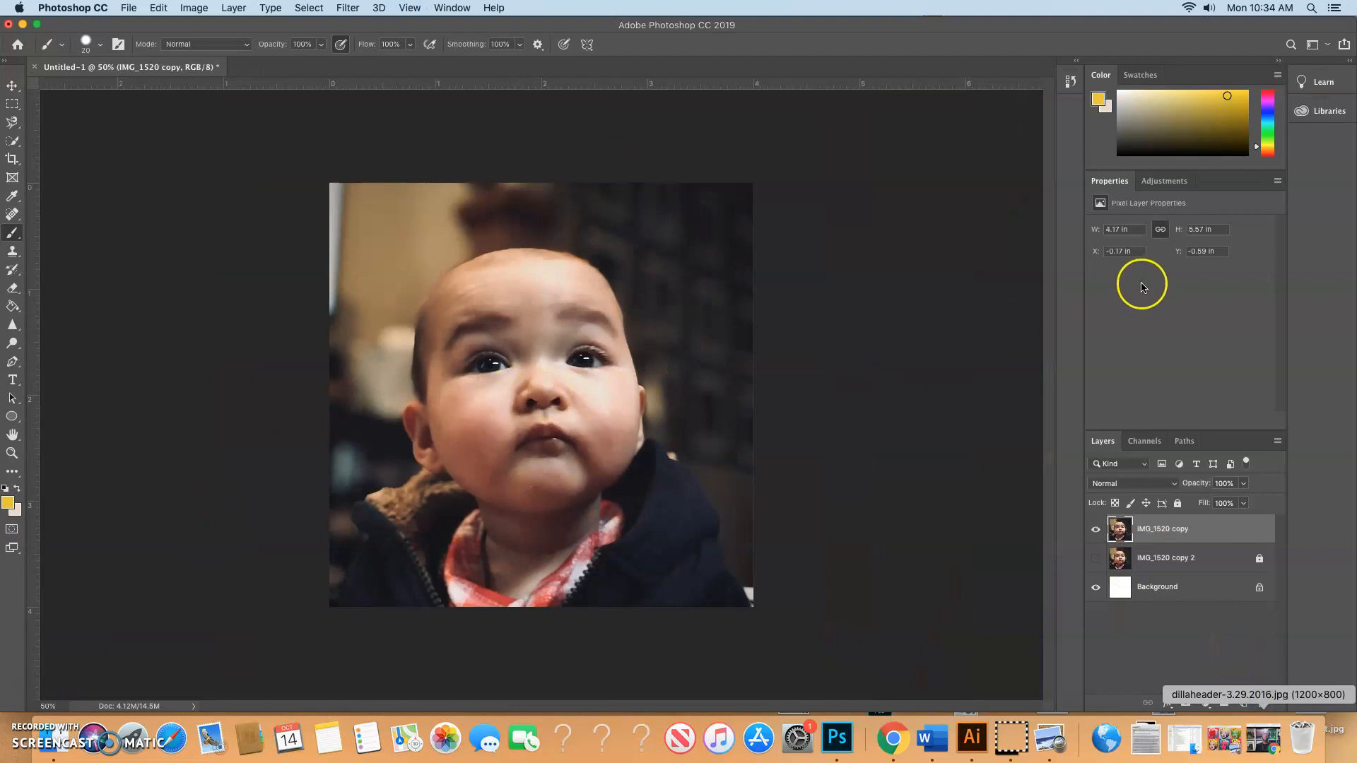
- Select the baby's jacket, face and head on the IMG_1520 copy layer with the Quick Selection tool
{"action": "key", "text": "super+plus"}
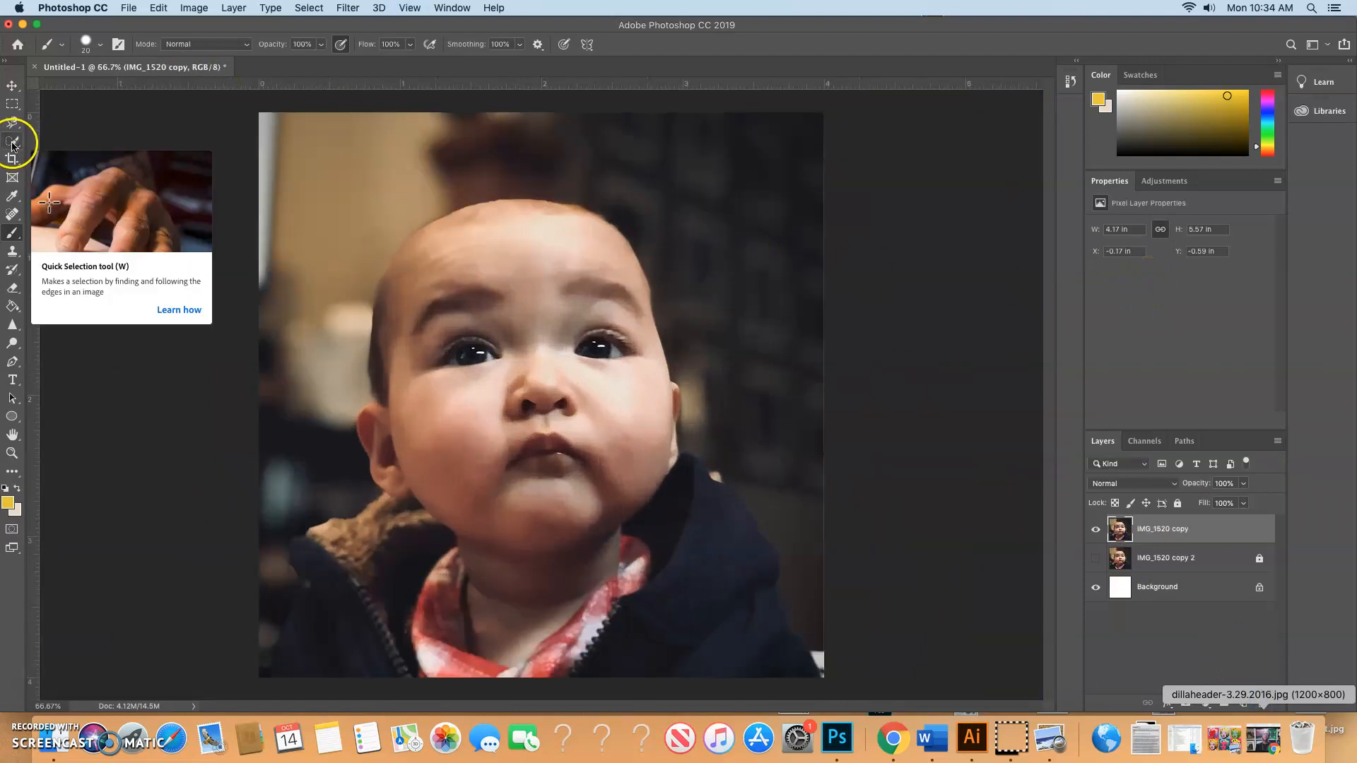
{"action": "left_click", "coordinate": [12, 145]}
{"action": "mouse_move", "coordinate": [126, 323]}
{"action": "left_mouse_down"}
{"action": "mouse_move", "coordinate": [266, 450]}
{"action": "mouse_move", "coordinate": [379, 654]}
{"action": "left_mouse_up"}
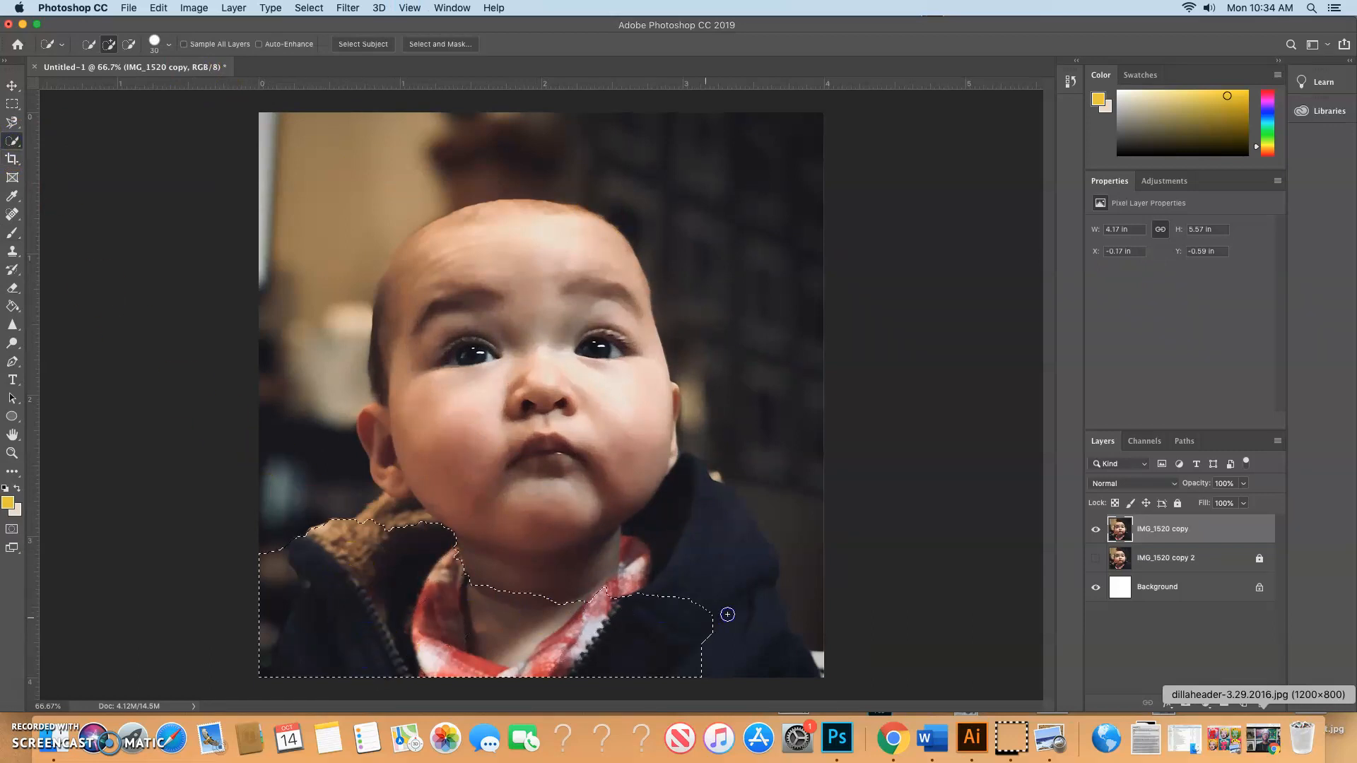
{"action": "mouse_move", "coordinate": [771, 623]}
{"action": "left_mouse_down"}
{"action": "mouse_move", "coordinate": [696, 537]}
{"action": "mouse_move", "coordinate": [615, 505]}
{"action": "mouse_move", "coordinate": [528, 438]}
{"action": "left_mouse_up"}
{"action": "left_click_drag", "start_coordinate": [481, 351], "coordinate": [451, 305]}
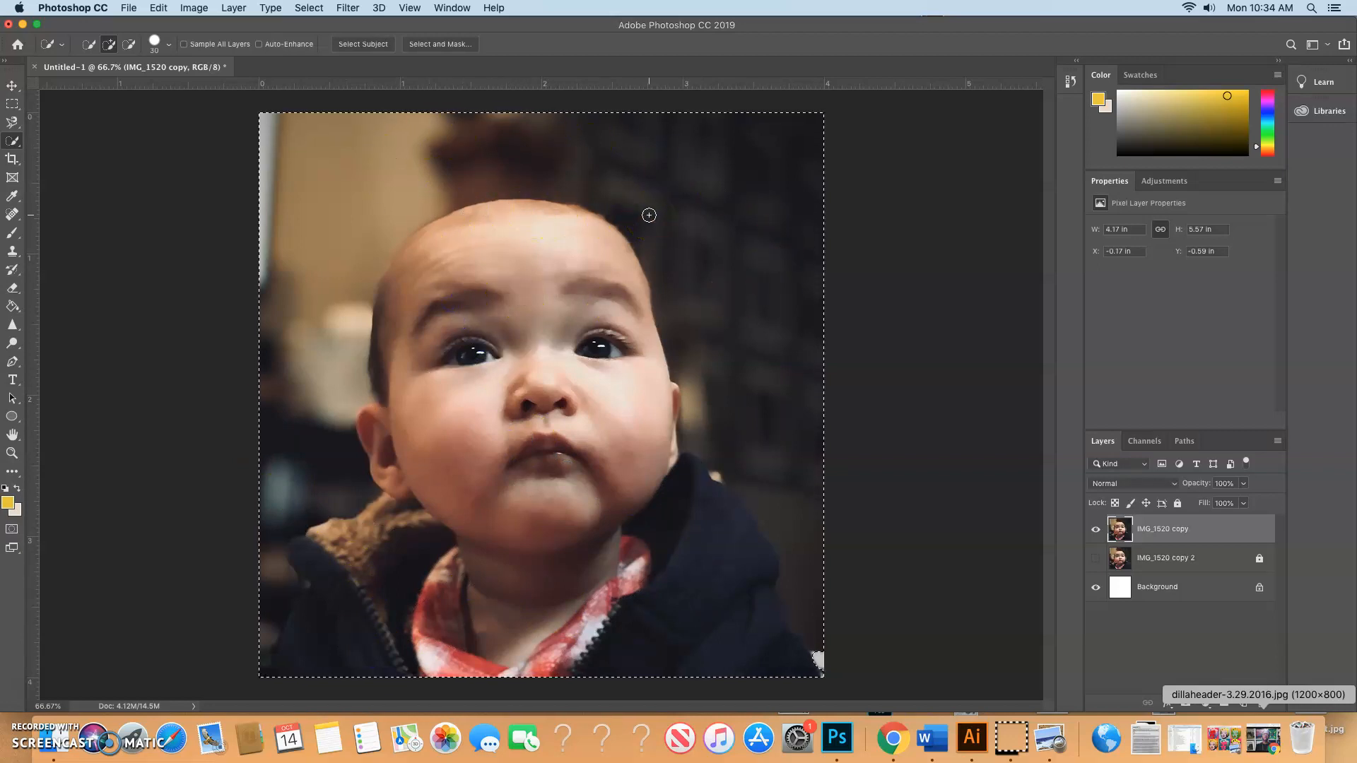
- Subtract the background around the baby from the selection and turn the selection into a layer mask on IMG_1520 copy
{"action": "key", "text": "alt"}
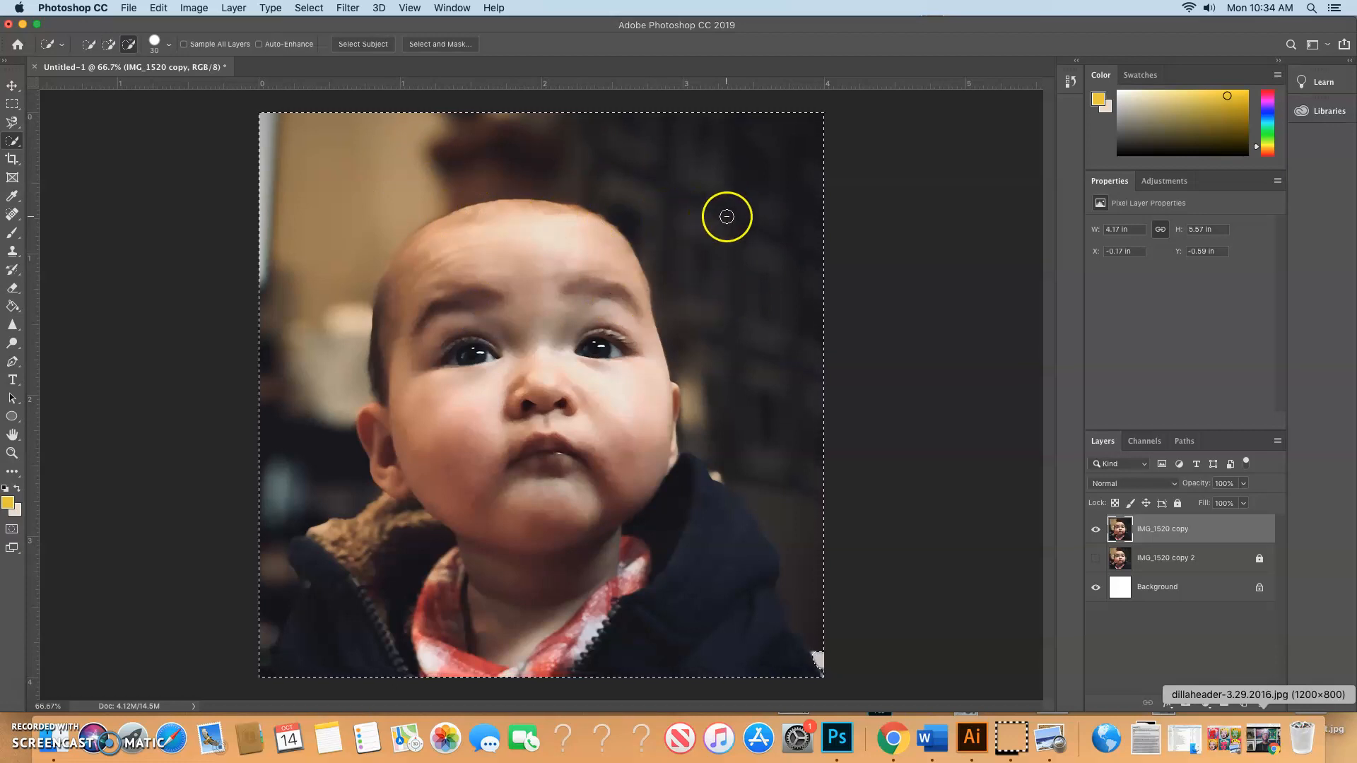
{"action": "left_click_drag", "start_coordinate": [753, 261], "coordinate": [782, 375]}
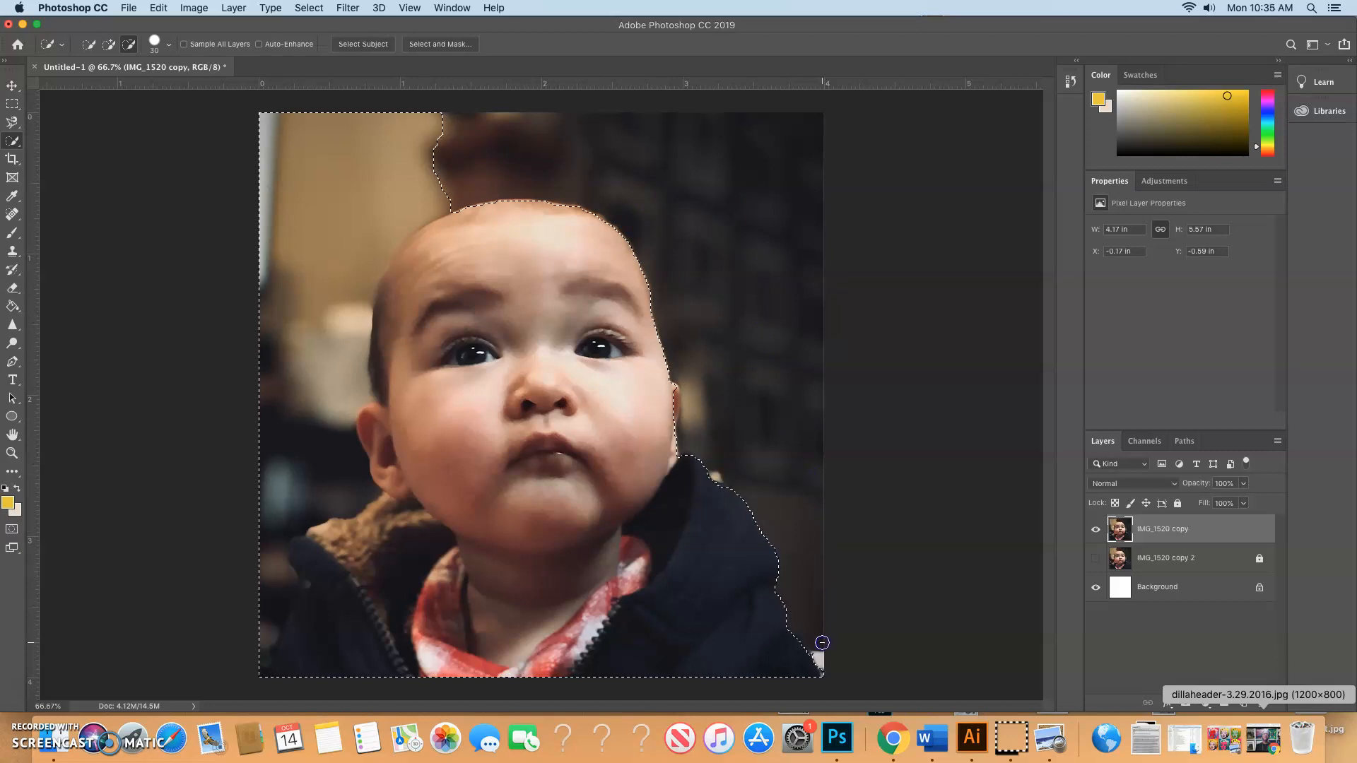
{"action": "left_click_drag", "start_coordinate": [449, 147], "coordinate": [357, 171]}
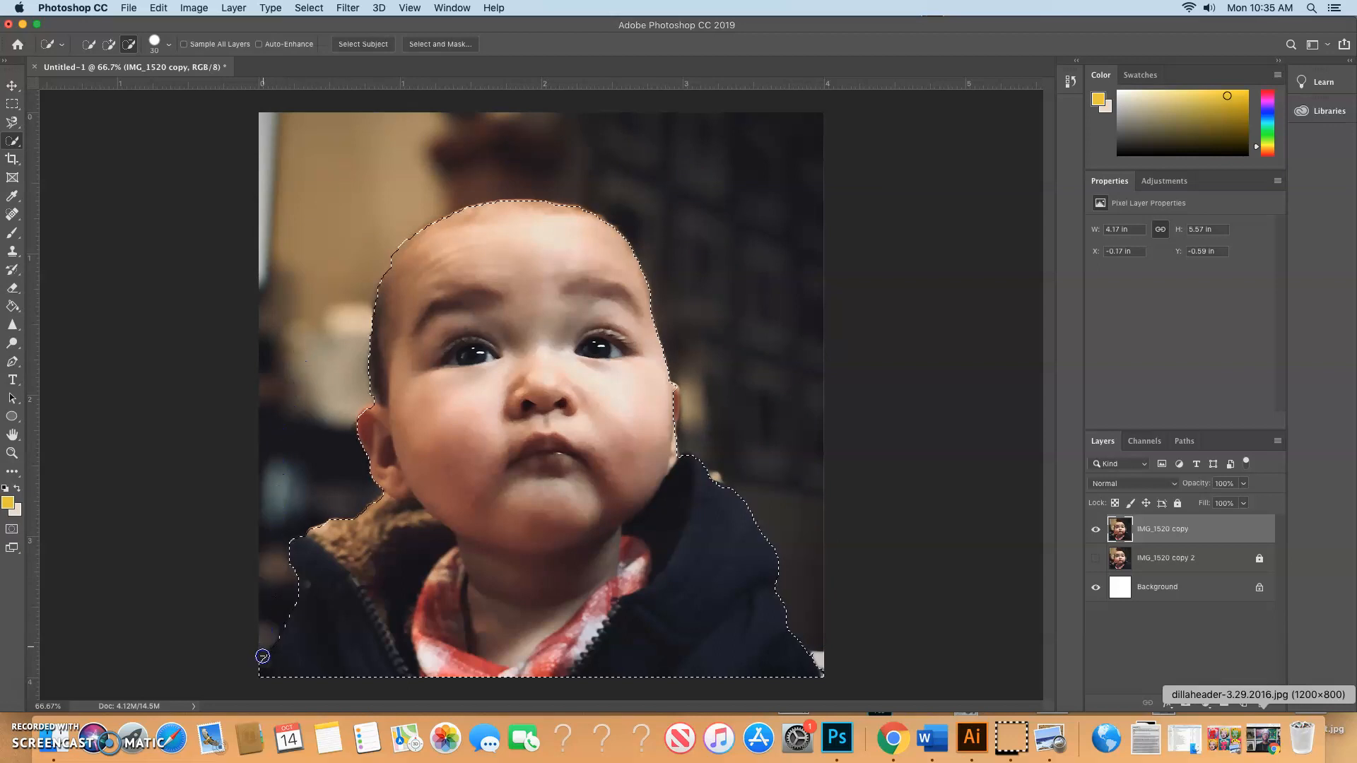
{"action": "mouse_move", "coordinate": [262, 633]}
{"action": "left_mouse_down"}
{"action": "mouse_move", "coordinate": [300, 633]}
{"action": "mouse_move", "coordinate": [334, 558]}
{"action": "mouse_move", "coordinate": [316, 558]}
{"action": "mouse_move", "coordinate": [332, 584]}
{"action": "left_mouse_up"}
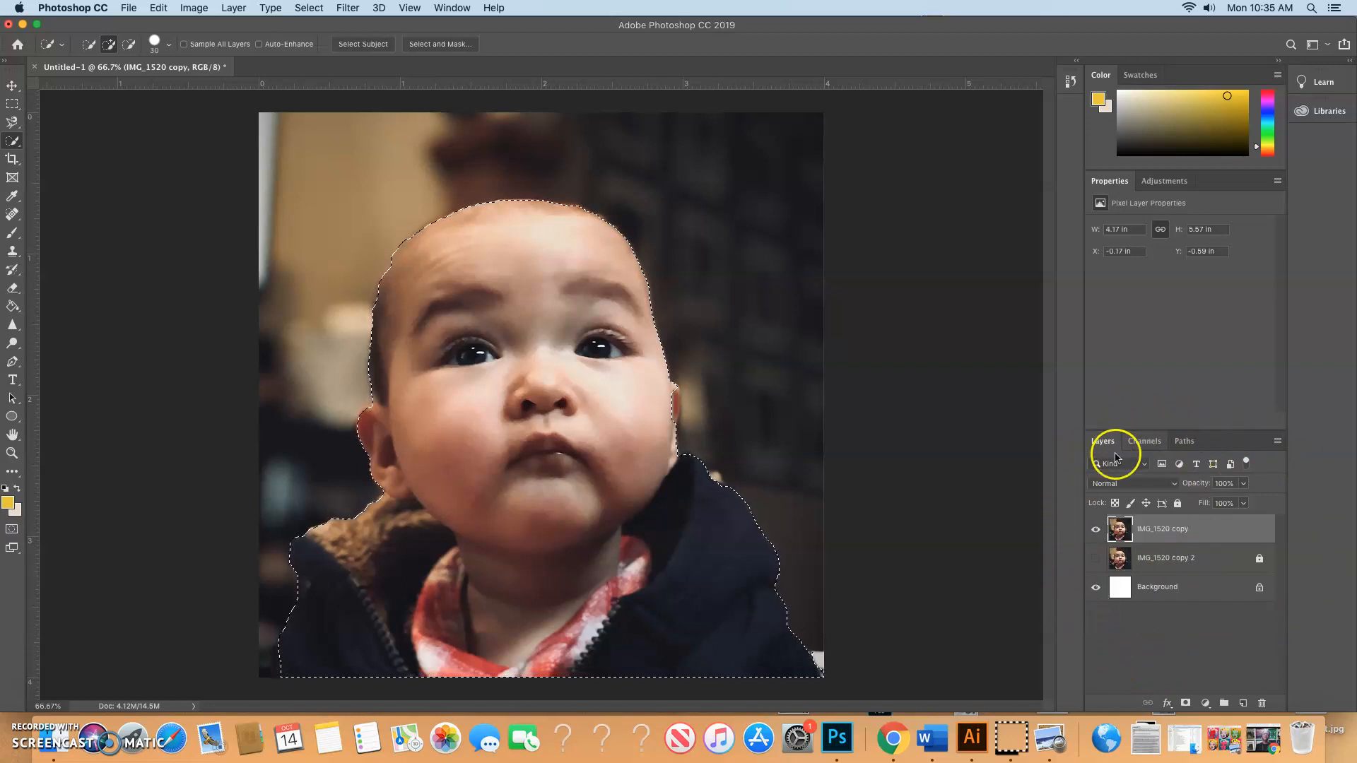
{"action": "left_click", "coordinate": [1187, 703]}
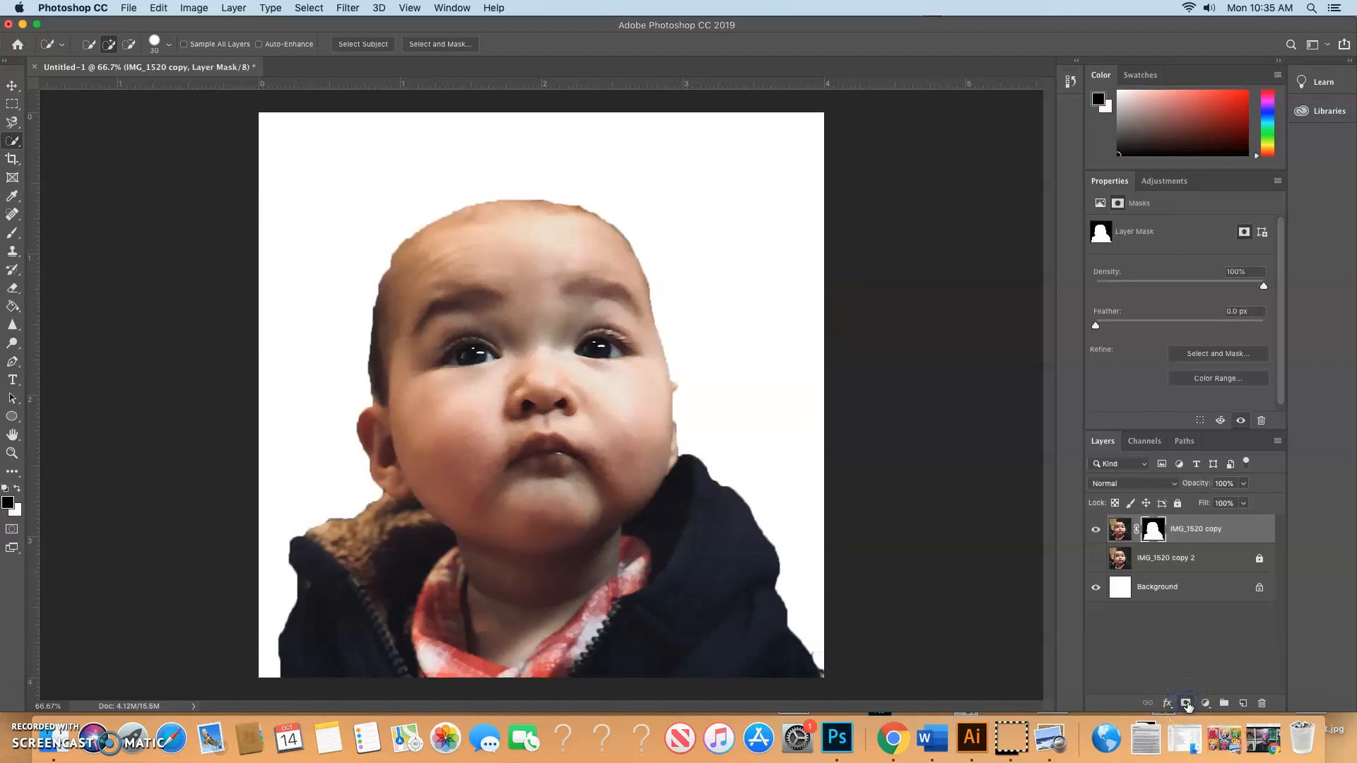
- Try out the layer mask's feather, return it to 0.0 px and set the mask density to 49%
{"action": "left_click", "coordinate": [1149, 530]}
{"action": "left_click_drag", "start_coordinate": [1206, 288], "coordinate": [1150, 285]}
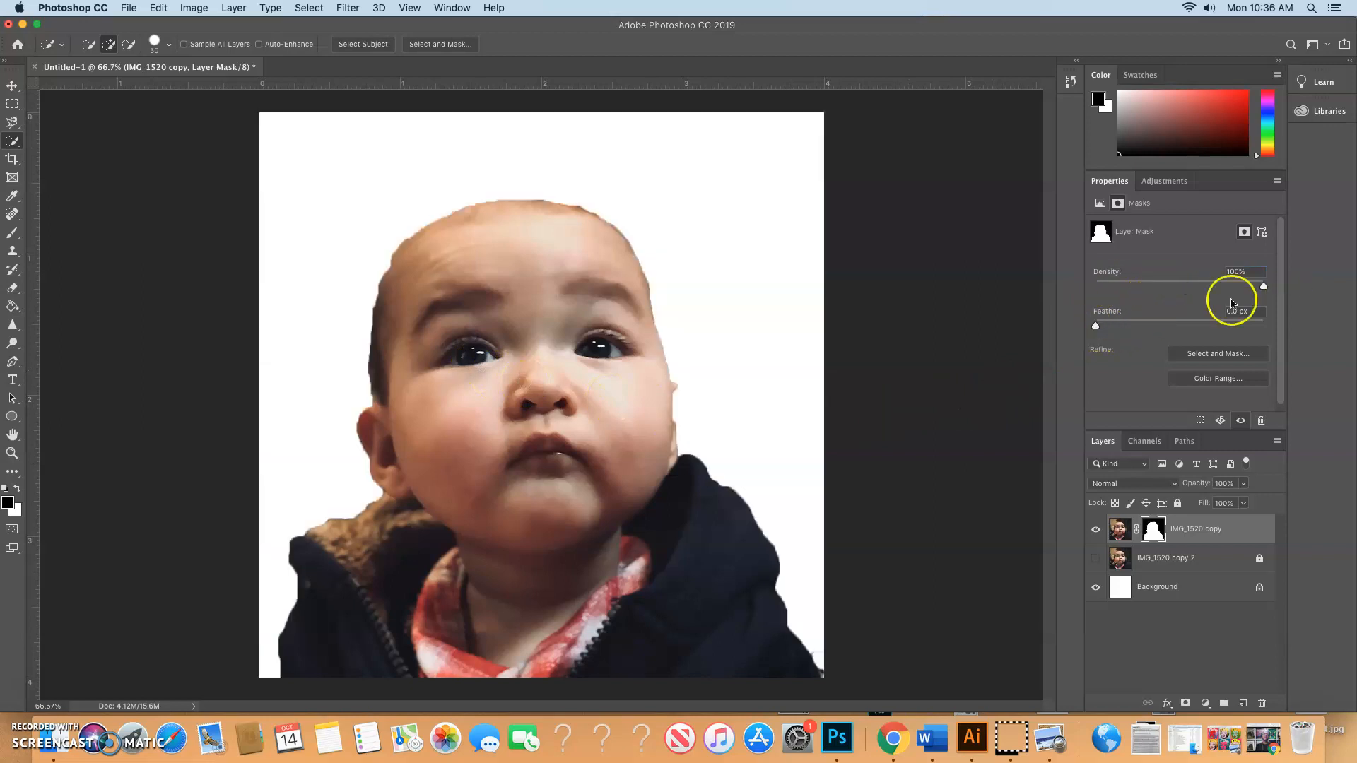
{"action": "left_click_drag", "start_coordinate": [1095, 325], "coordinate": [1155, 331]}
{"action": "left_click", "coordinate": [1146, 327]}
{"action": "left_click_drag", "start_coordinate": [1124, 330], "coordinate": [1073, 330]}
{"action": "left_click_drag", "start_coordinate": [1186, 292], "coordinate": [1184, 291]}
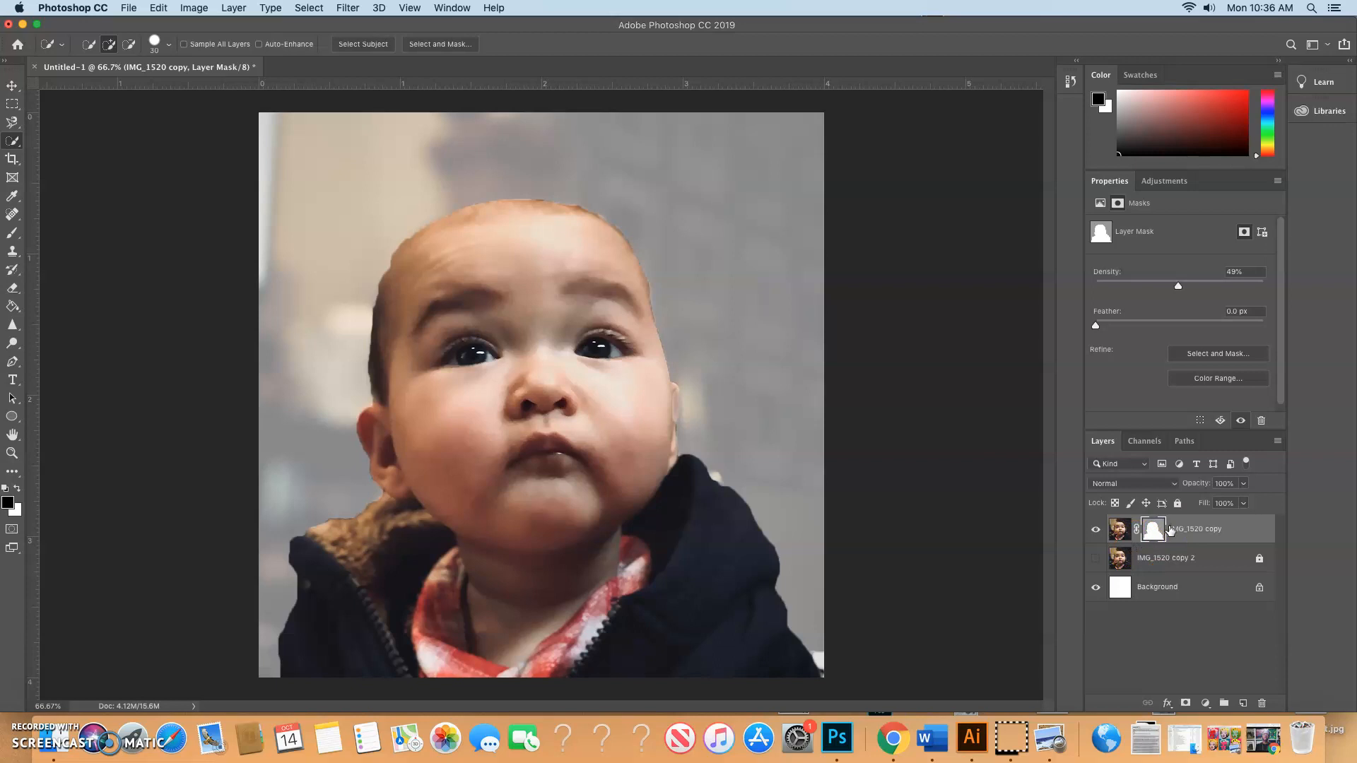
{"action": "key", "text": "super+equal"}
{"action": "key", "text": "super+equal"}
{"action": "key", "text": "super+equal"}
{"action": "key", "text": "super+equal"}
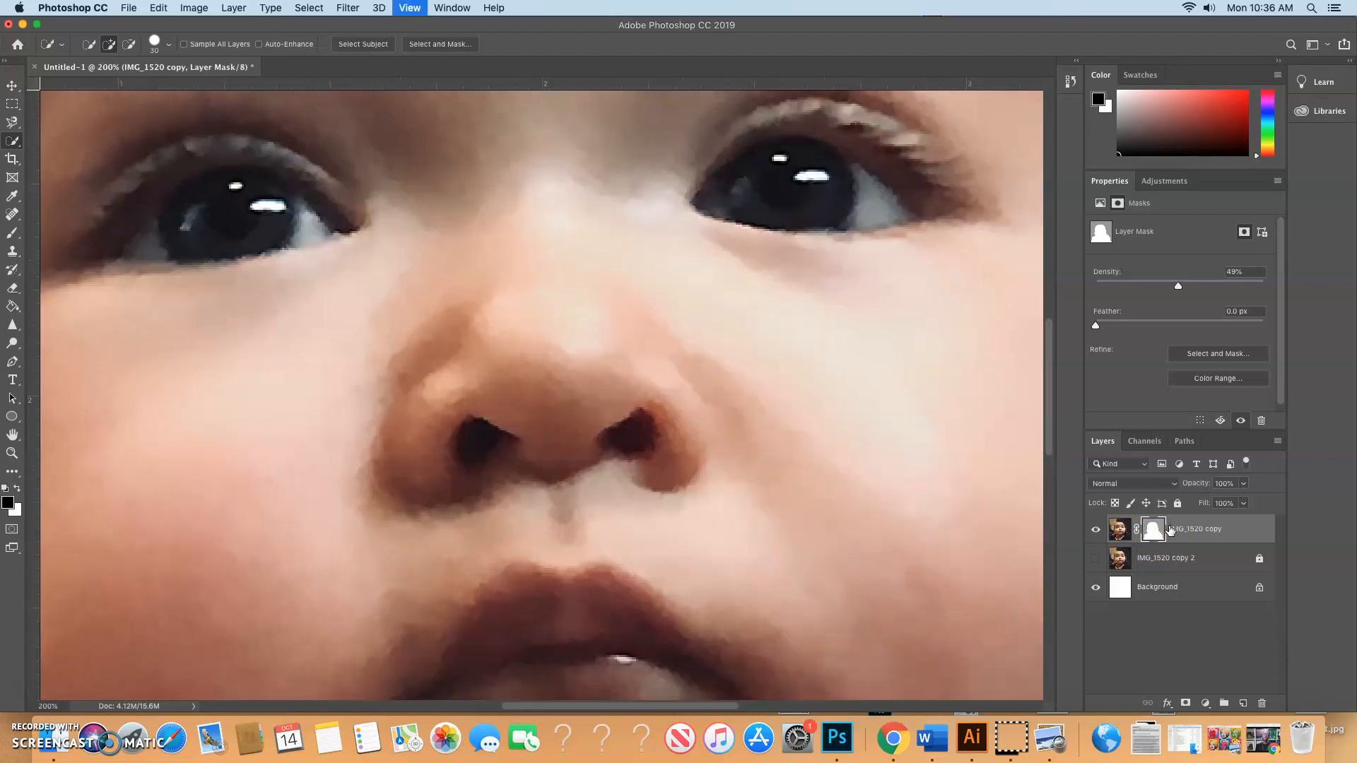
{"action": "key", "text": "super+minus"}
{"action": "key", "text": "super+minus"}
{"action": "key", "text": "super+minus"}
{"action": "key", "text": "super+minus"}
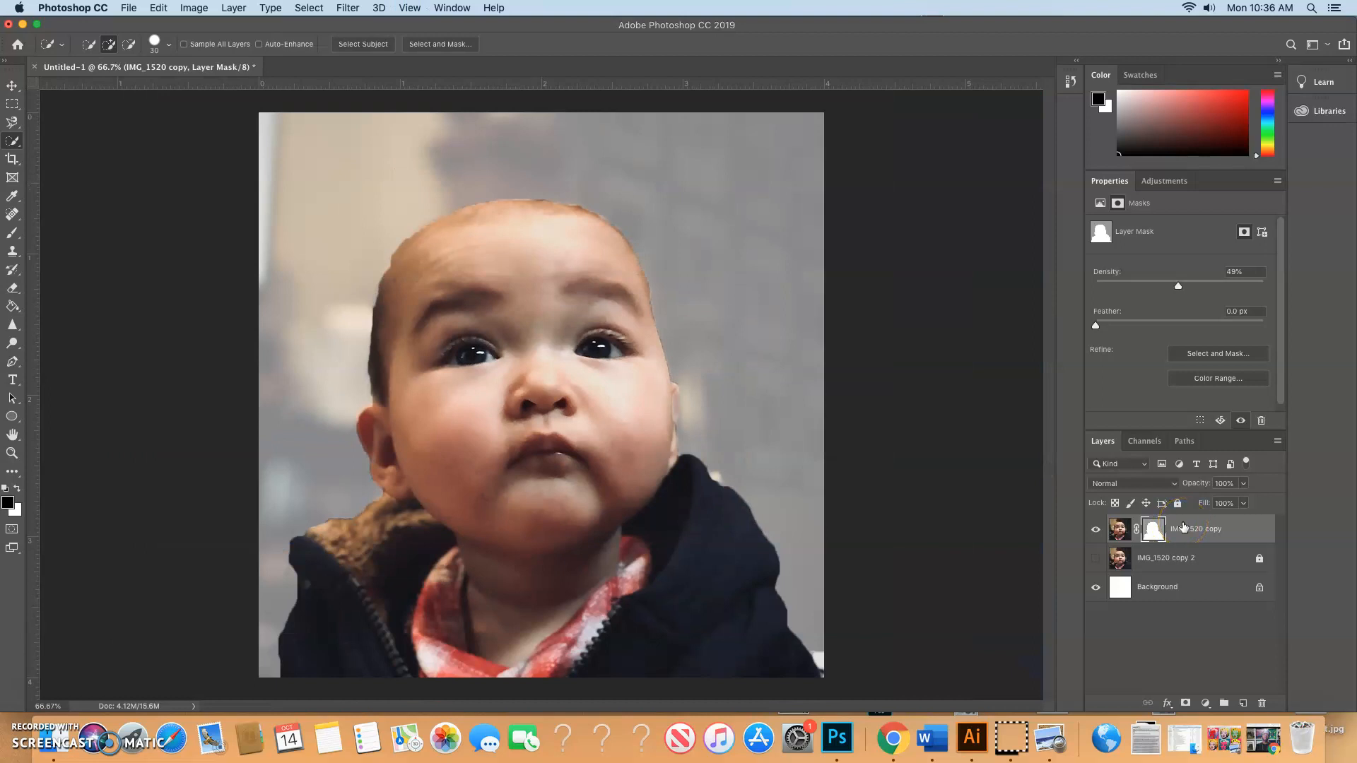
- Inspect the mask edge up close along the jacket's shoulder and hood up to the baby's ear
{"action": "key", "text": "super+equal"}
{"action": "key", "text": "super+equal"}
{"action": "key", "text": "super+0"}
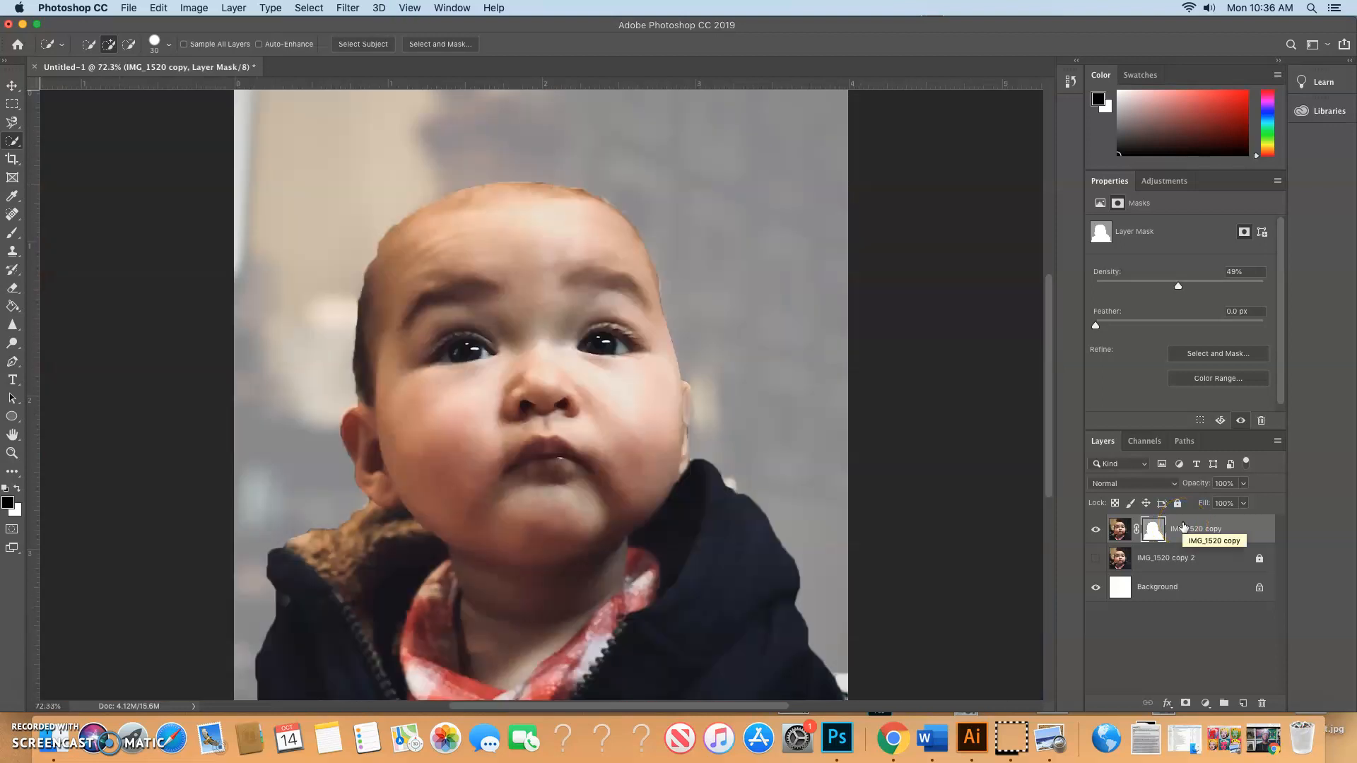
{"action": "key", "text": "super+equal"}
{"action": "key", "text": "super+equal"}
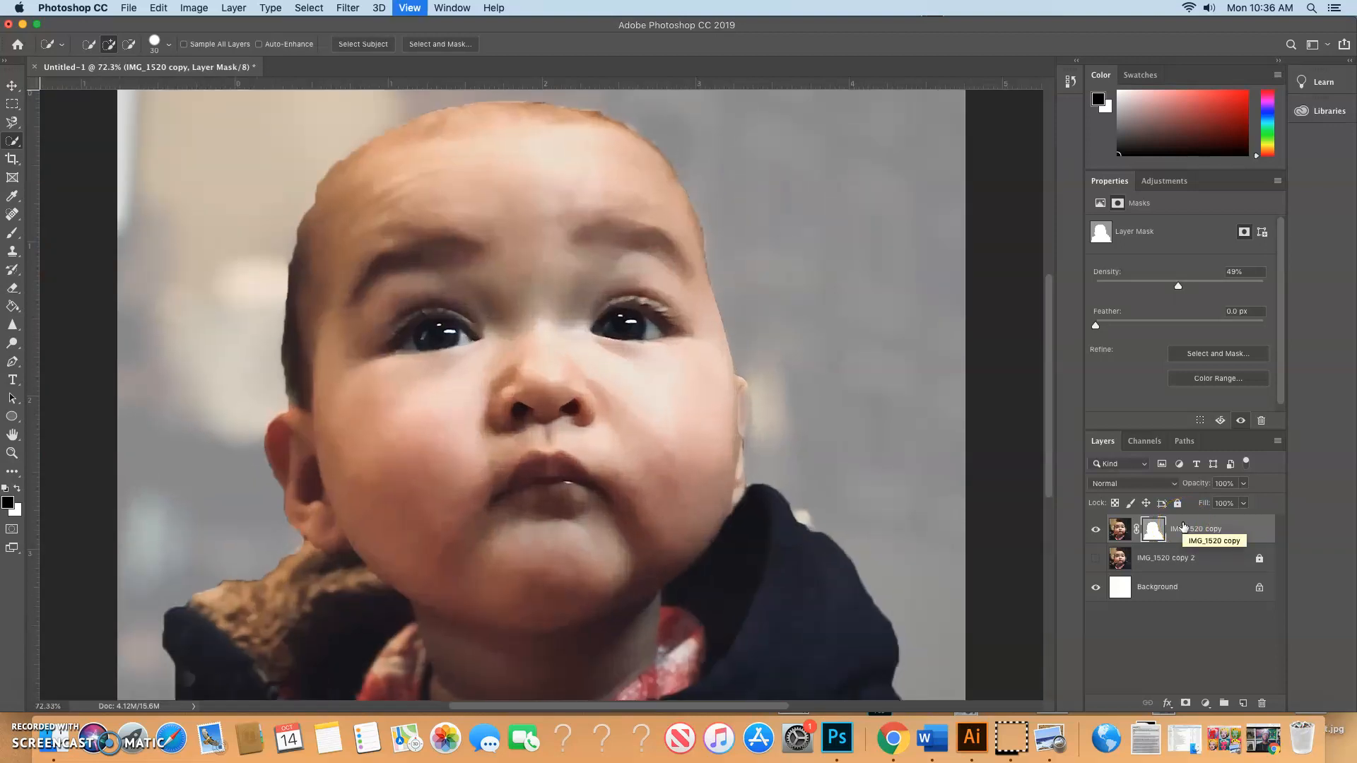
{"action": "key", "text": "super+equal"}
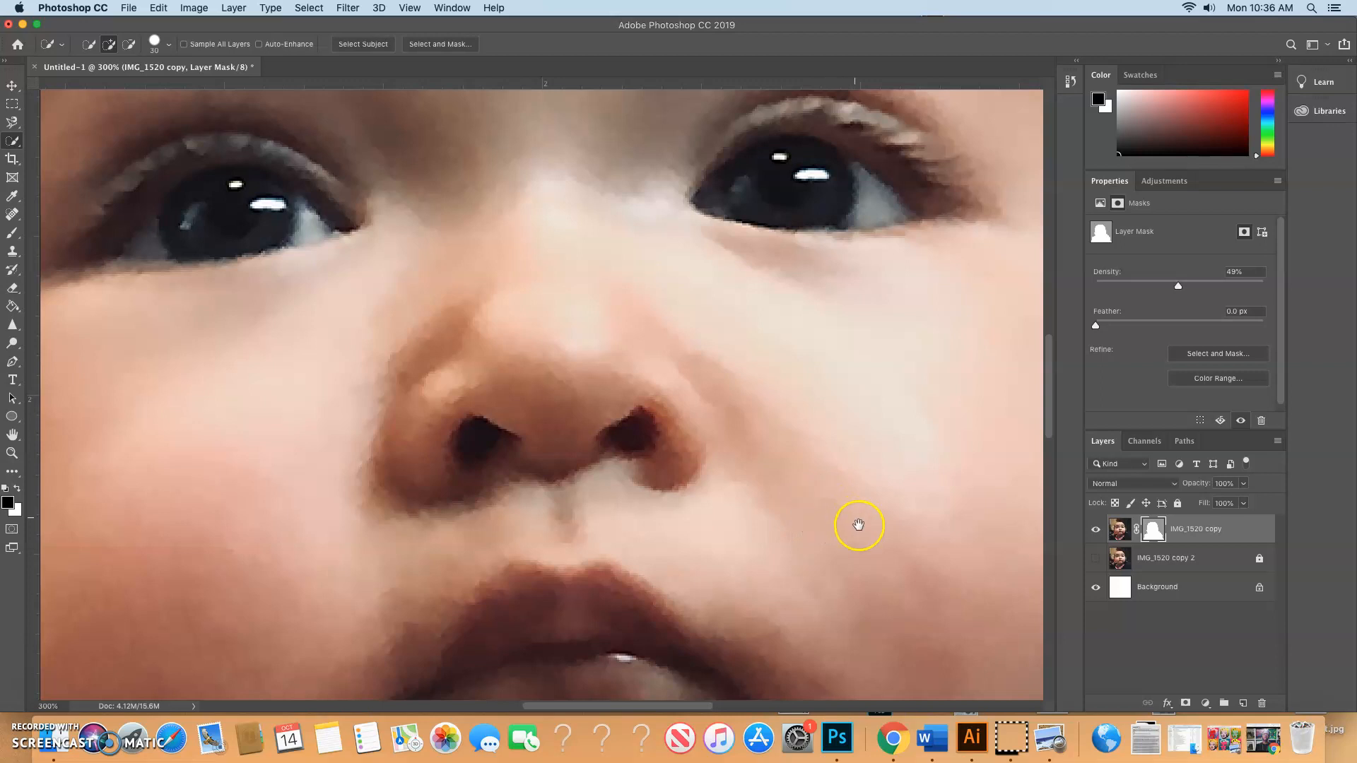
{"action": "left_click_drag", "start_coordinate": [859, 525], "coordinate": [448, 294]}
{"action": "left_click_drag", "start_coordinate": [628, 247], "coordinate": [617, 572]}
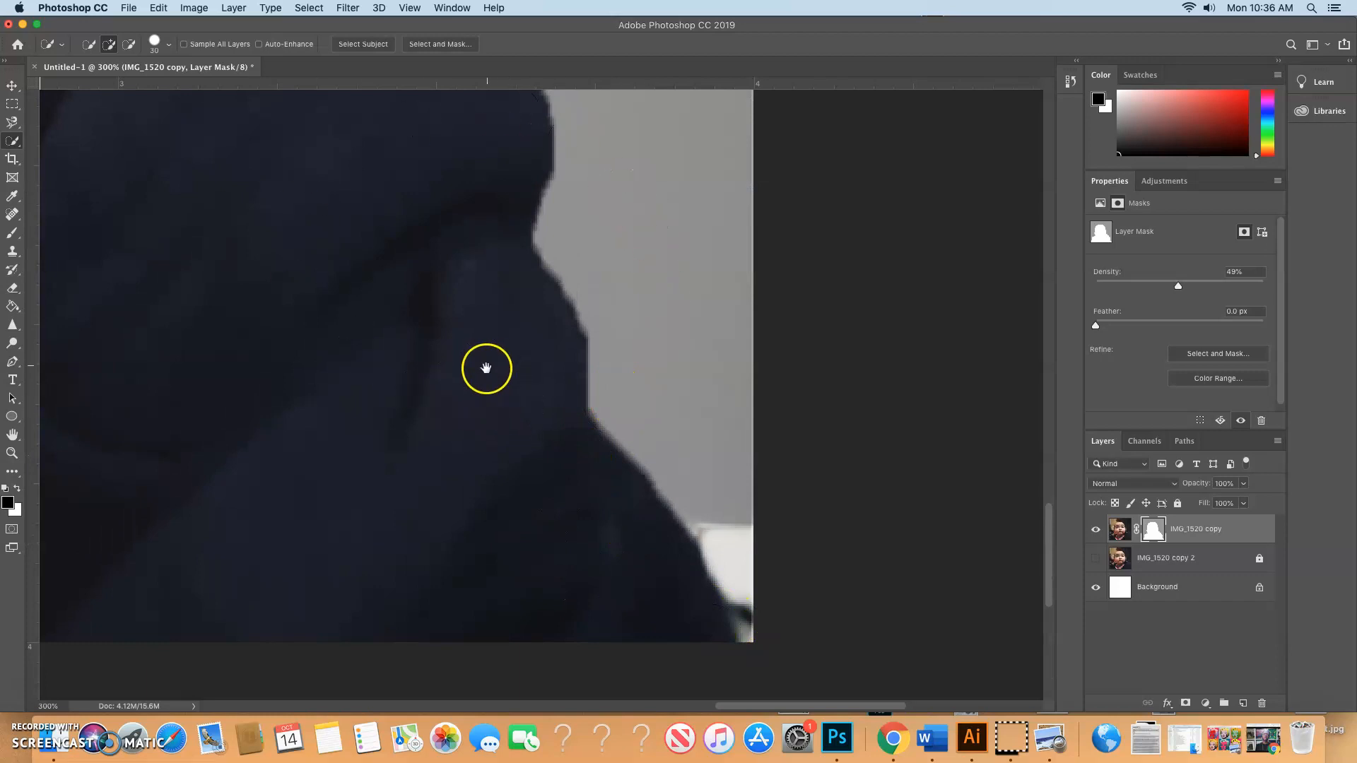
{"action": "left_click_drag", "start_coordinate": [486, 368], "coordinate": [521, 527]}
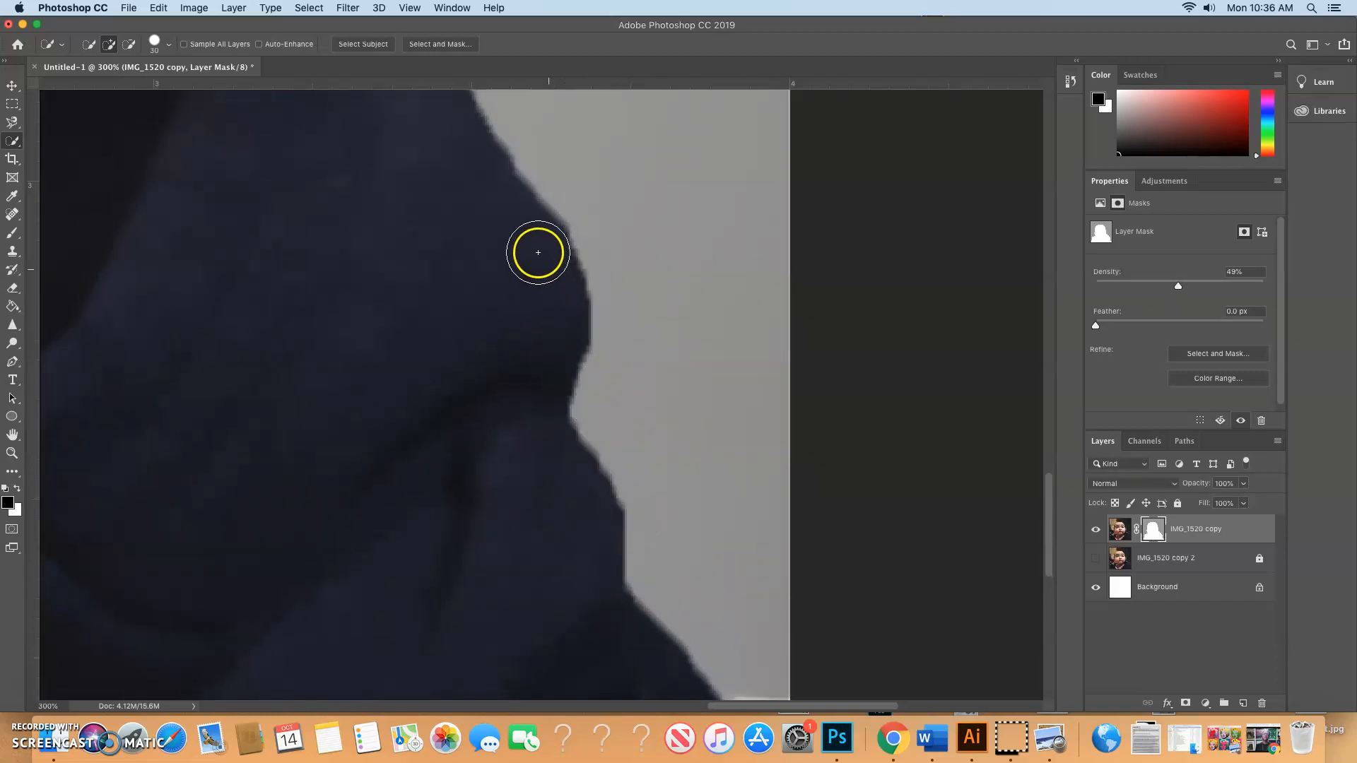
{"action": "left_click_drag", "start_coordinate": [494, 273], "coordinate": [518, 388]}
{"action": "left_click_drag", "start_coordinate": [485, 309], "coordinate": [545, 509]}
{"action": "mouse_move", "coordinate": [397, 273]}
{"action": "left_mouse_down"}
{"action": "mouse_move", "coordinate": [403, 363]}
{"action": "mouse_move", "coordinate": [454, 409]}
{"action": "left_mouse_up"}
{"action": "mouse_move", "coordinate": [435, 357]}
{"action": "left_mouse_down"}
{"action": "mouse_move", "coordinate": [485, 482]}
{"action": "mouse_move", "coordinate": [515, 491]}
{"action": "left_mouse_up"}
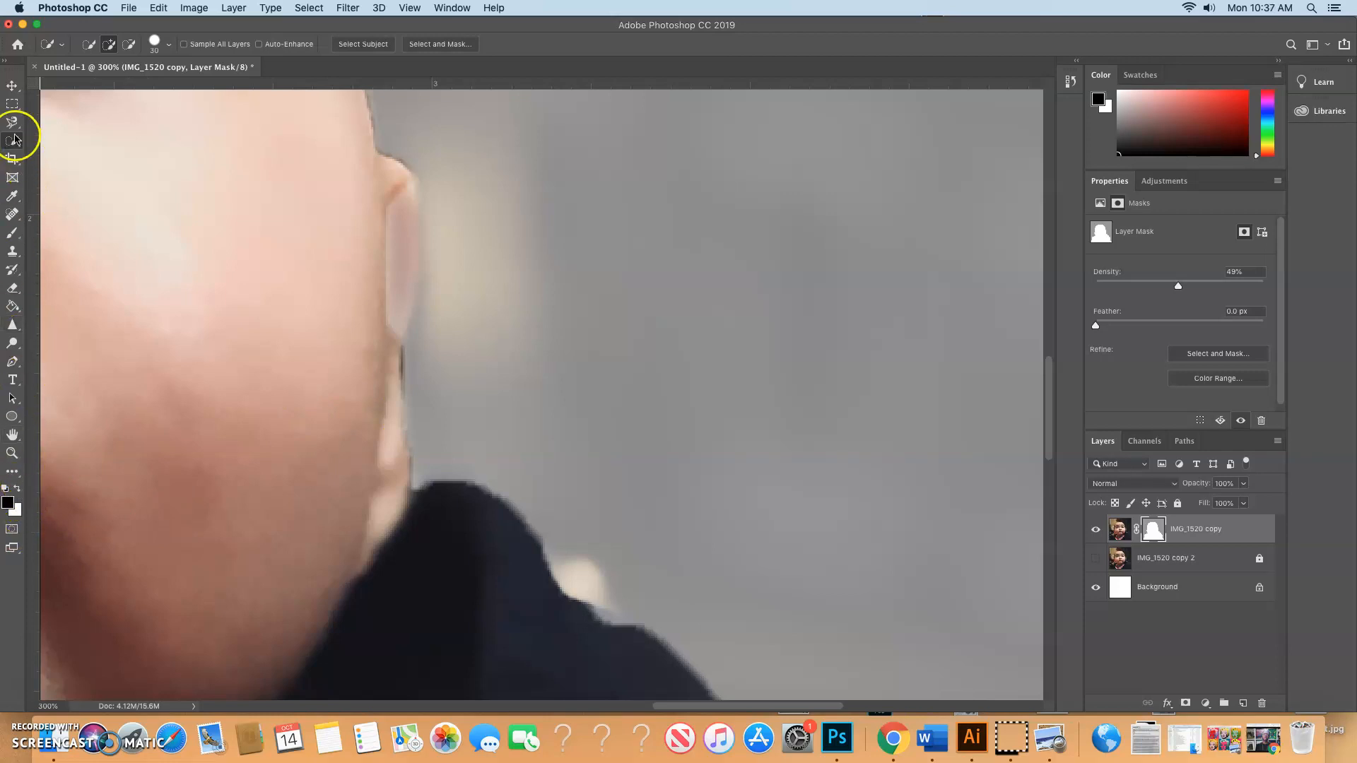
- Choose the Brush tool with a 20 px soft round tip and set its hardness to 76%
{"action": "left_click", "coordinate": [15, 235]}
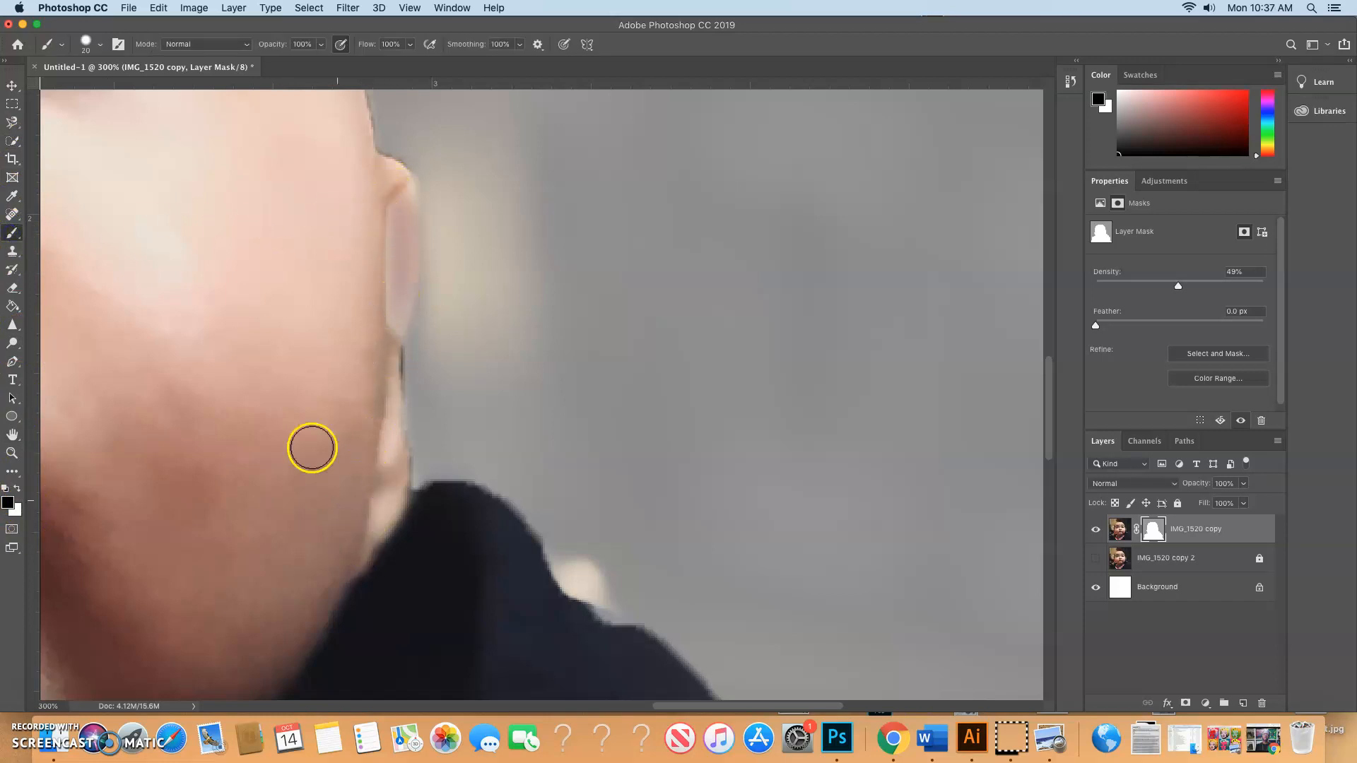
{"action": "left_click", "coordinate": [103, 46]}
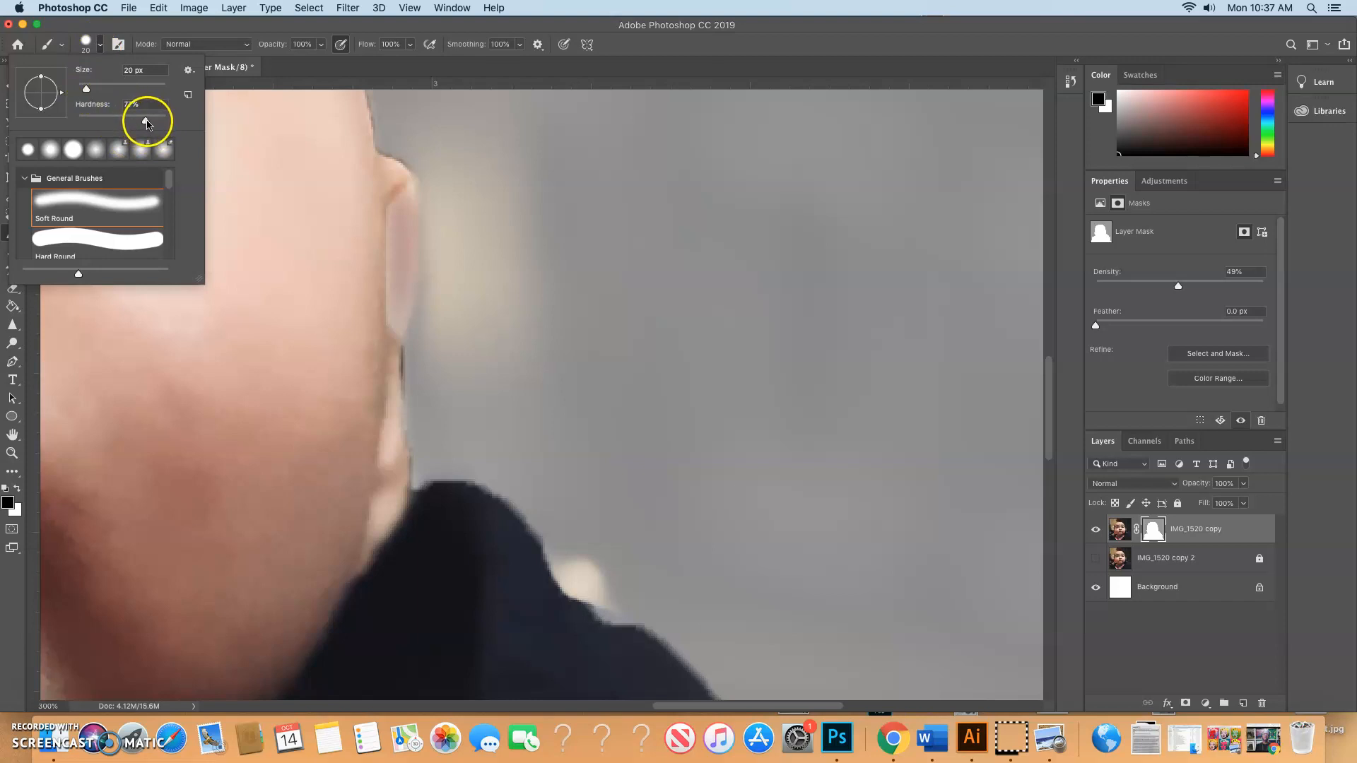
{"action": "mouse_move", "coordinate": [145, 118]}
{"action": "left_mouse_down"}
{"action": "mouse_move", "coordinate": [197, 227]}
{"action": "mouse_move", "coordinate": [151, 111]}
{"action": "left_mouse_up"}
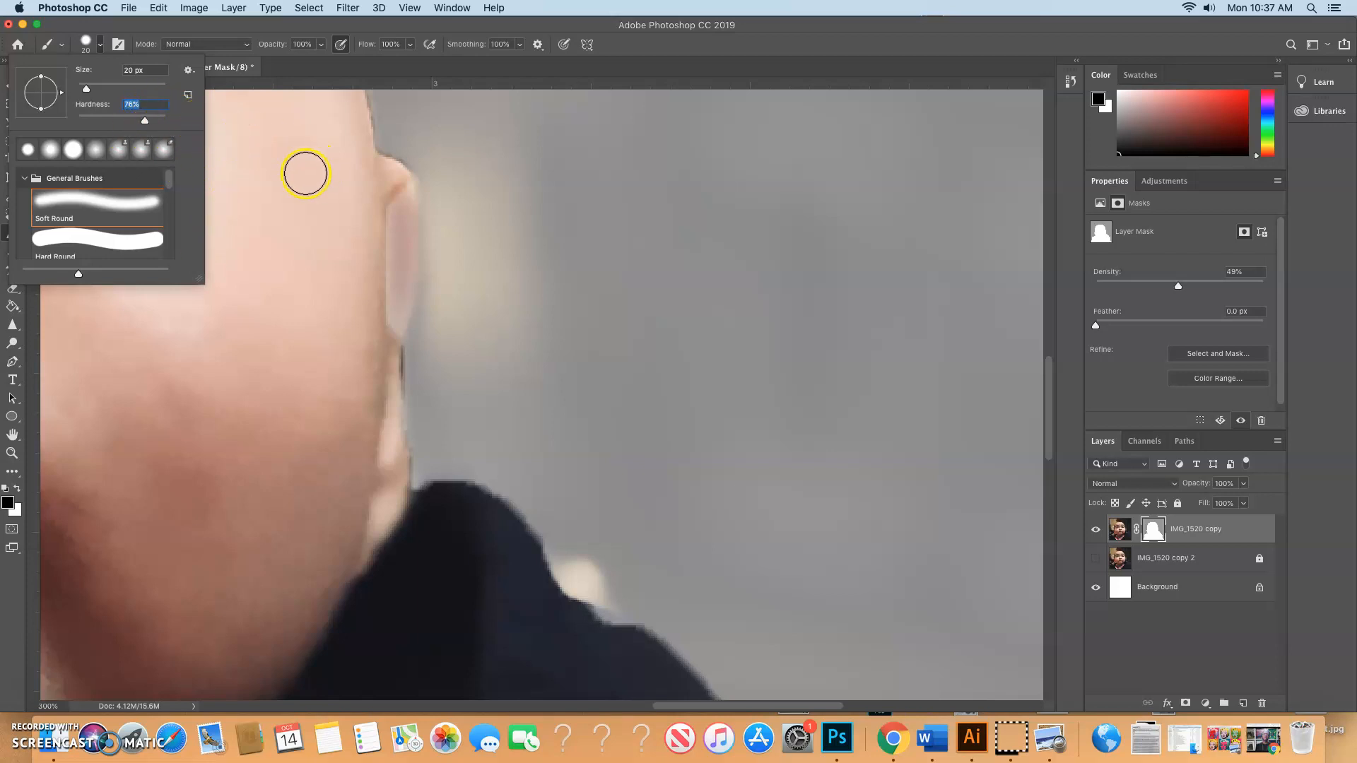
- Try painting black on the layer mask over the cheek and beside the ear, undoing each stroke
{"action": "left_click", "coordinate": [351, 179]}
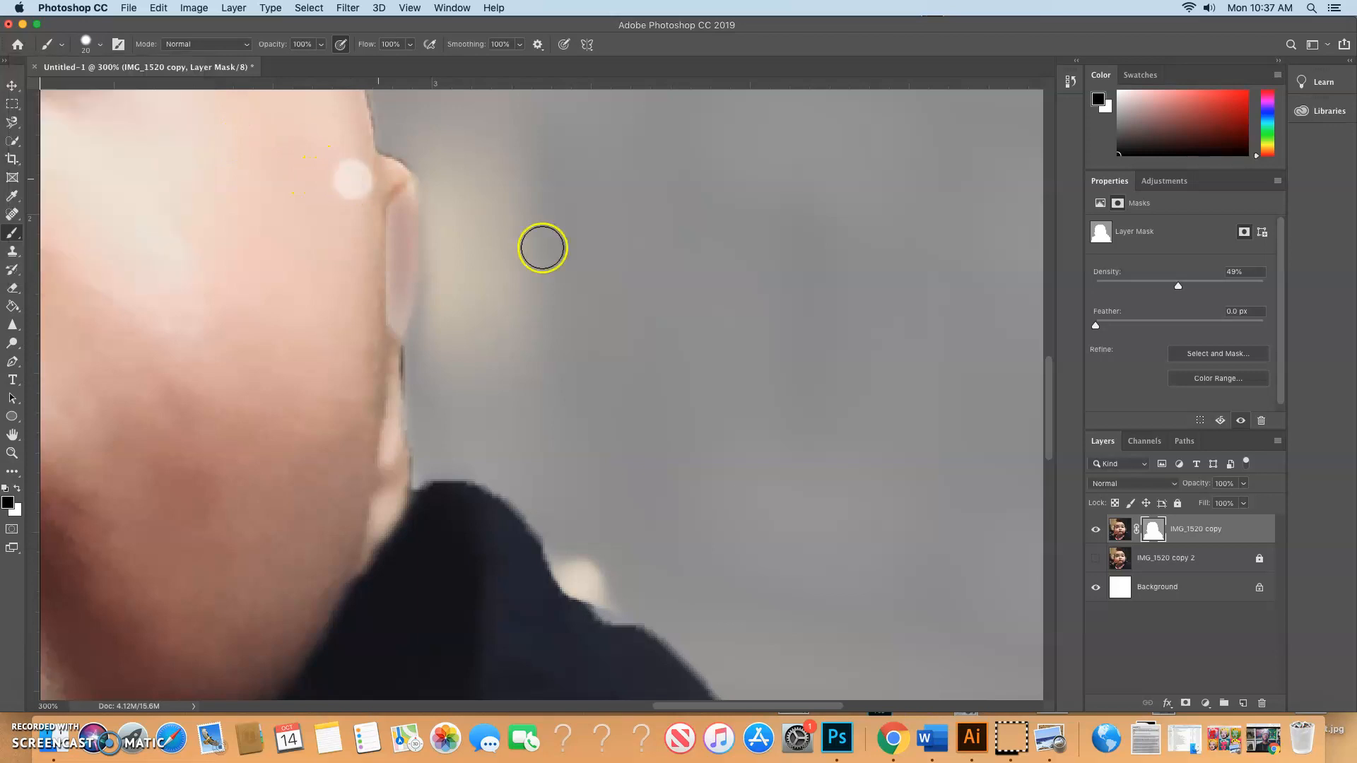
{"action": "key", "text": "super+z"}
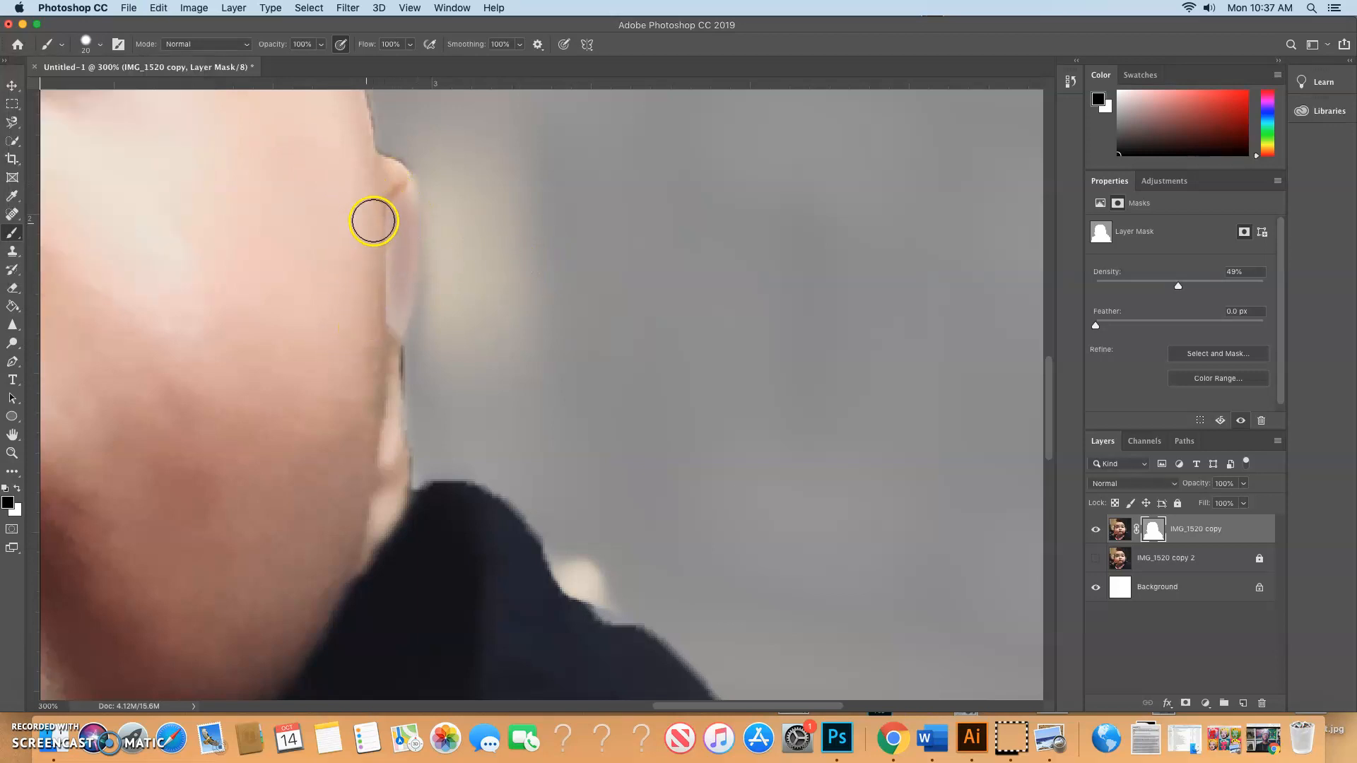
{"action": "mouse_move", "coordinate": [452, 239]}
{"action": "left_mouse_down"}
{"action": "mouse_move", "coordinate": [482, 230]}
{"action": "mouse_move", "coordinate": [173, 300]}
{"action": "left_mouse_up"}
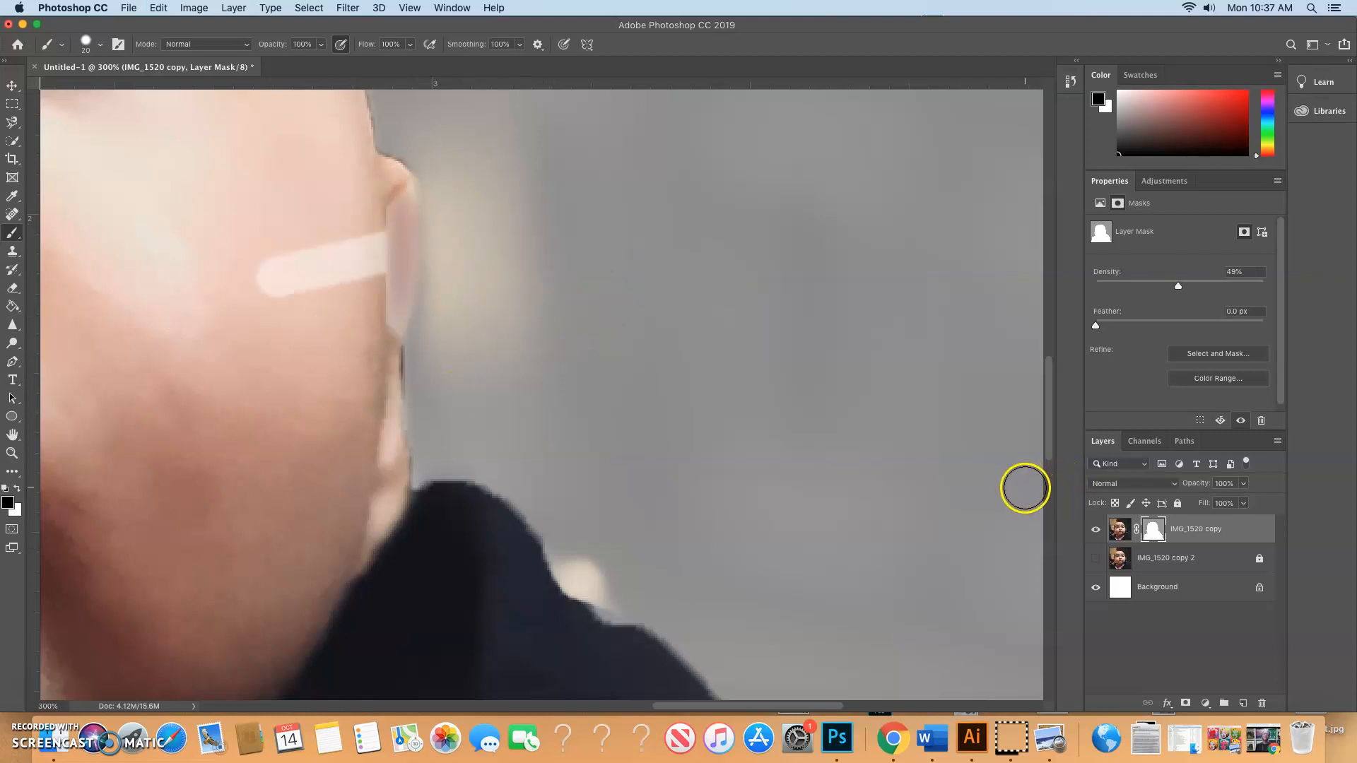
{"action": "key", "text": "super+z"}
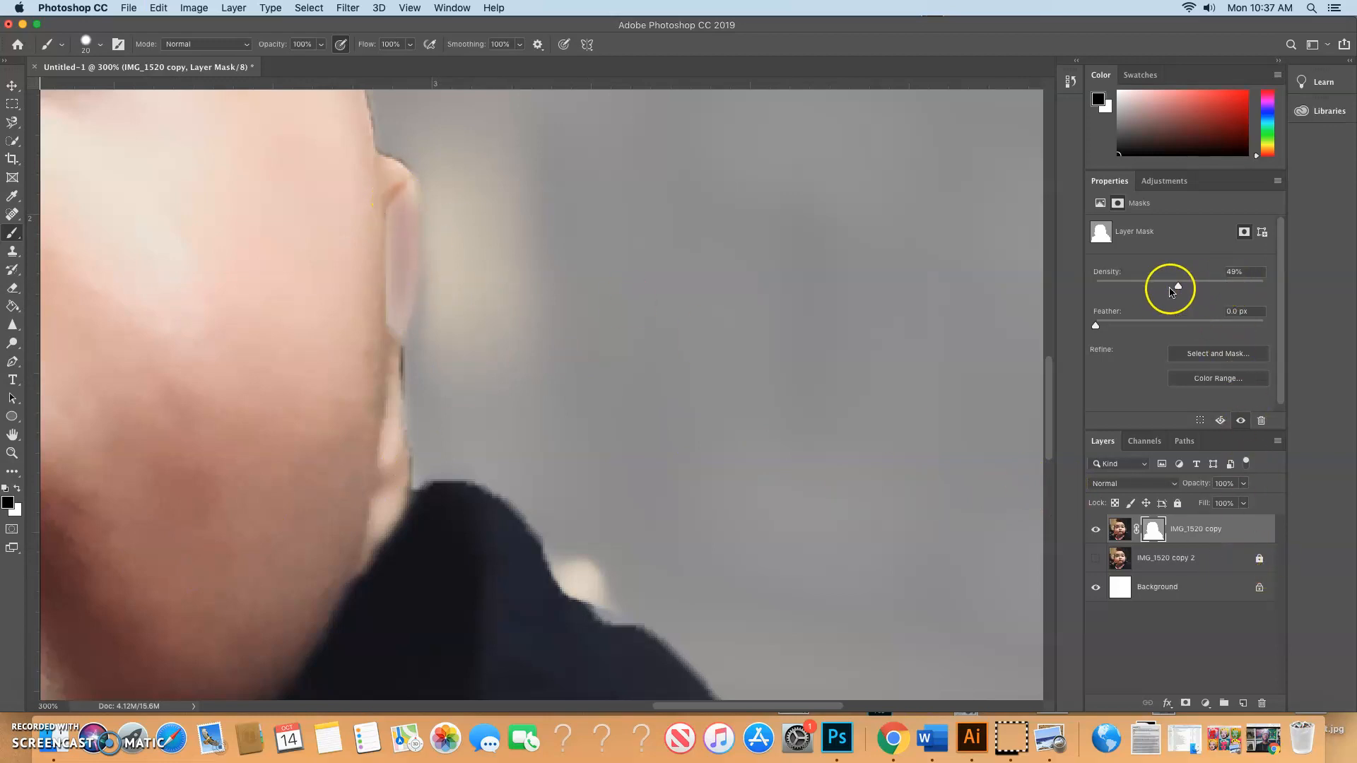
- Set the mask density to 56% and paint white on the mask to restore the ear beside the cheek
{"action": "left_click_drag", "start_coordinate": [1196, 289], "coordinate": [1199, 289]}
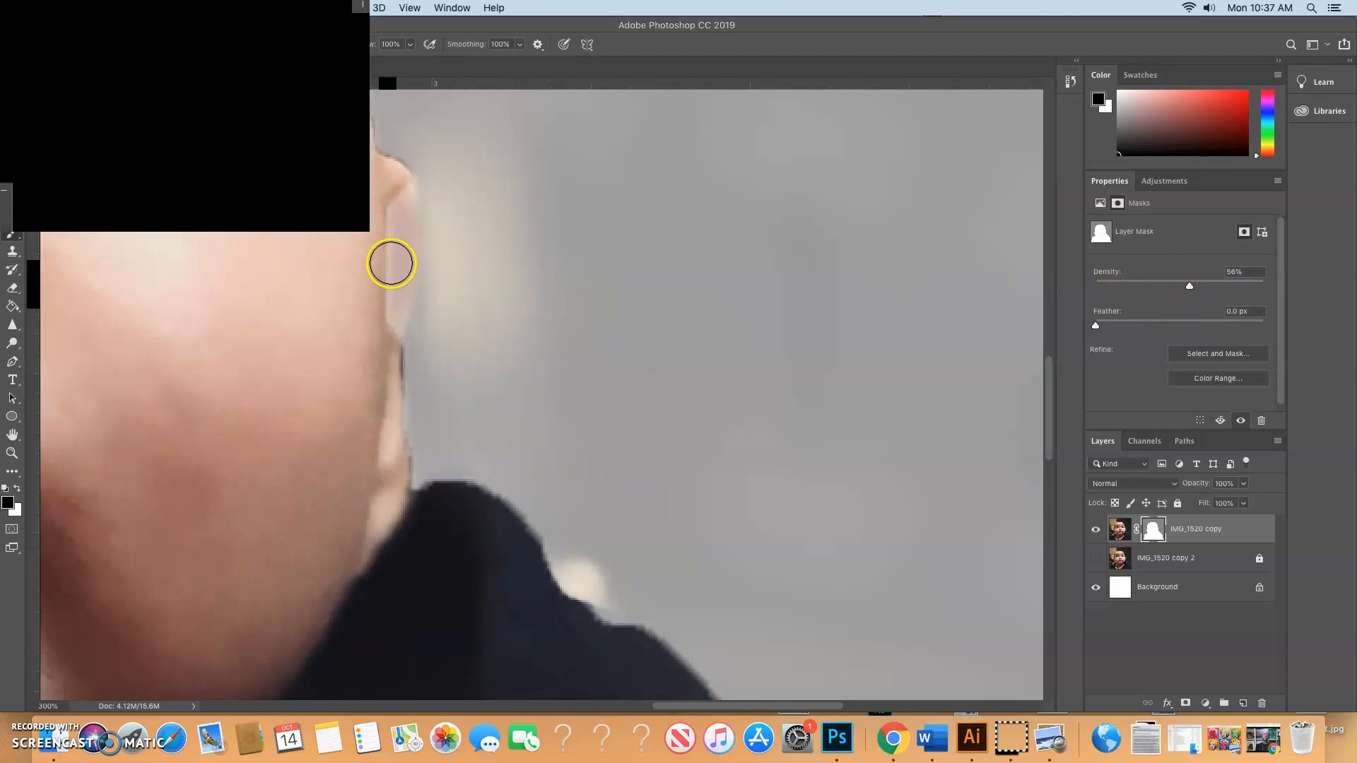
{"action": "left_click", "coordinate": [19, 493]}
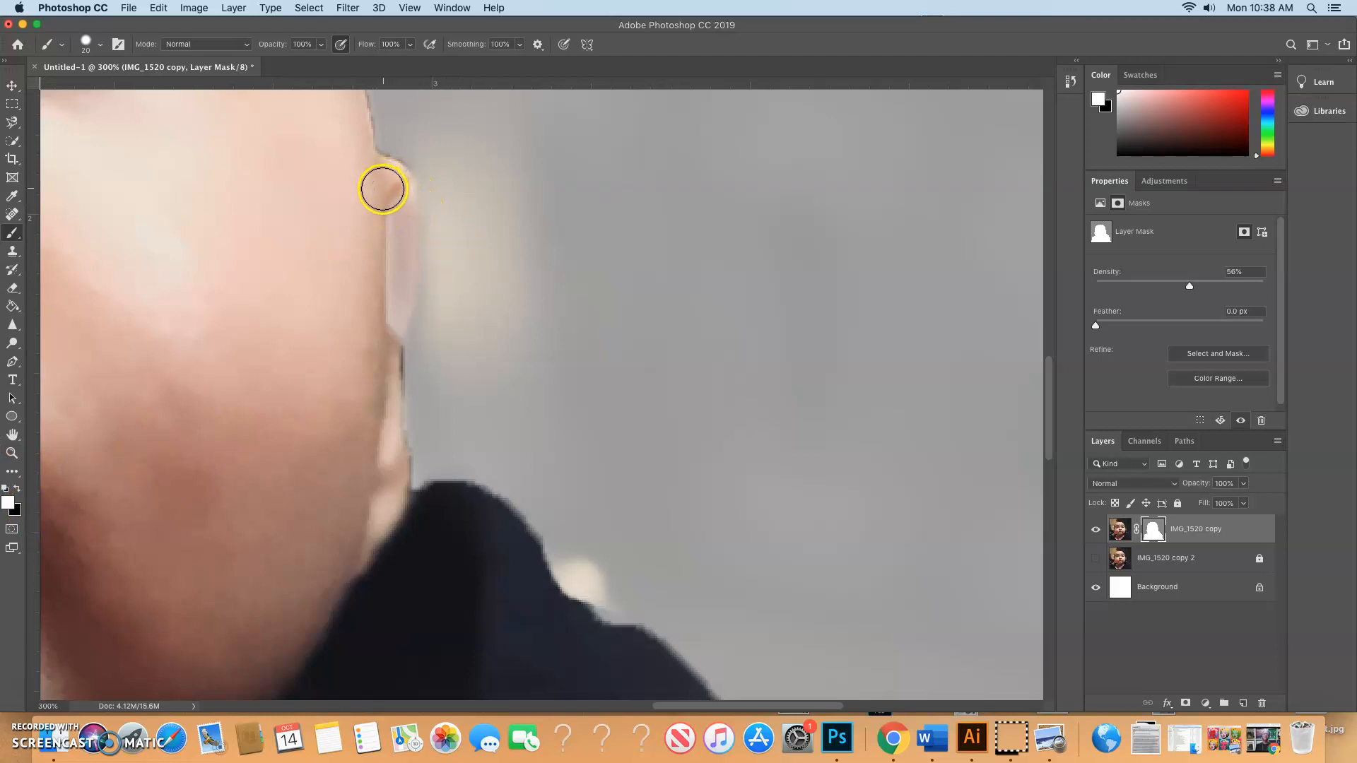
{"action": "left_click_drag", "start_coordinate": [386, 190], "coordinate": [372, 349]}
{"action": "left_click", "coordinate": [373, 169]}
{"action": "left_click_drag", "start_coordinate": [374, 169], "coordinate": [384, 180]}
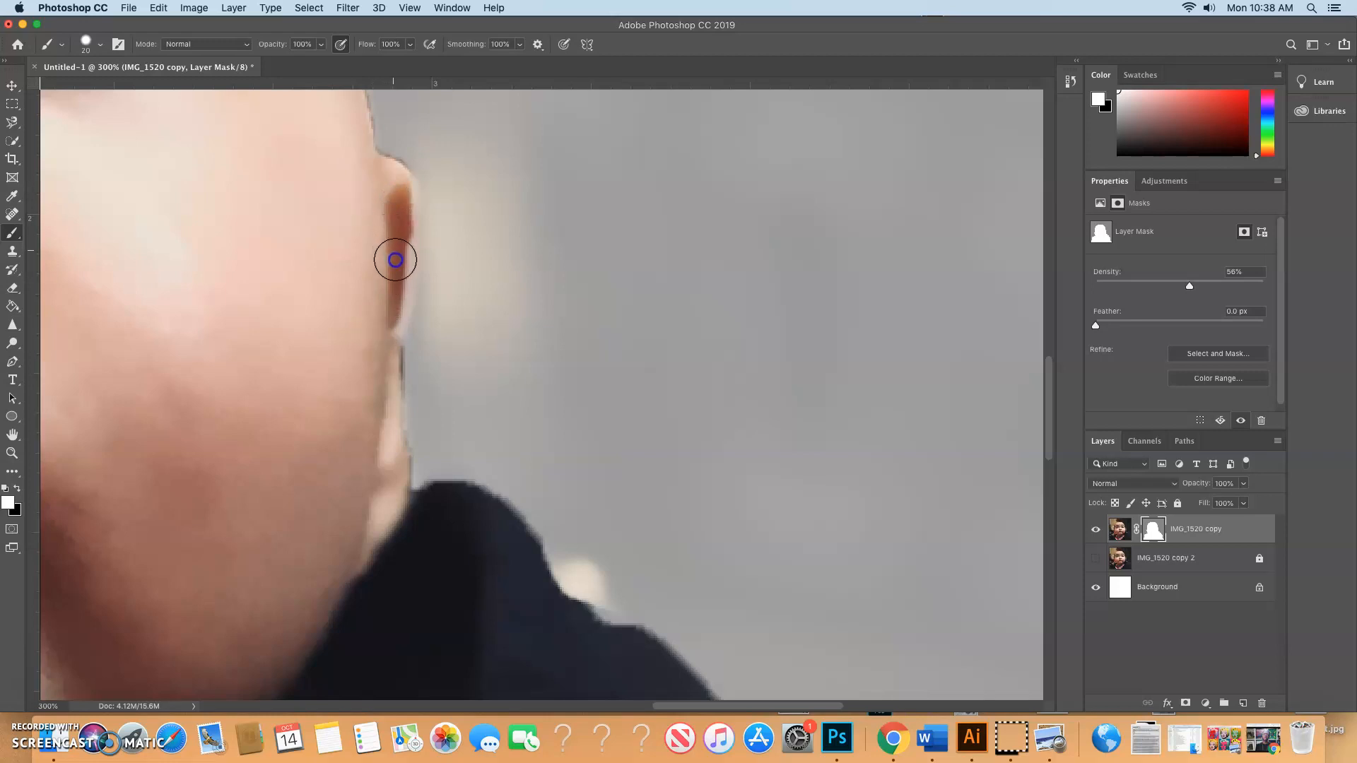
{"action": "left_click_drag", "start_coordinate": [395, 274], "coordinate": [373, 338]}
{"action": "left_click_drag", "start_coordinate": [388, 173], "coordinate": [395, 187]}
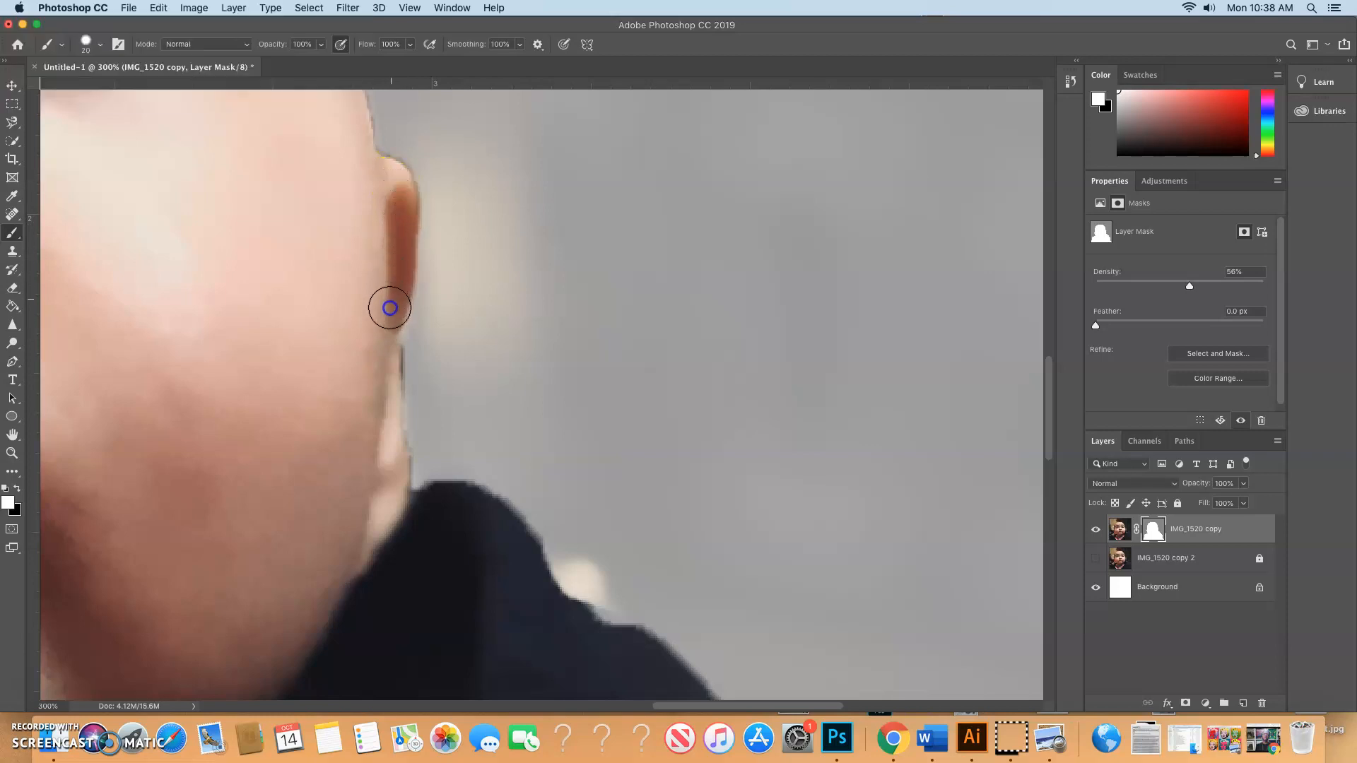
{"action": "mouse_move", "coordinate": [436, 160]}
{"action": "left_mouse_down"}
{"action": "mouse_move", "coordinate": [397, 129]}
{"action": "mouse_move", "coordinate": [426, 196]}
{"action": "mouse_move", "coordinate": [407, 284]}
{"action": "mouse_move", "coordinate": [360, 287]}
{"action": "left_mouse_up"}
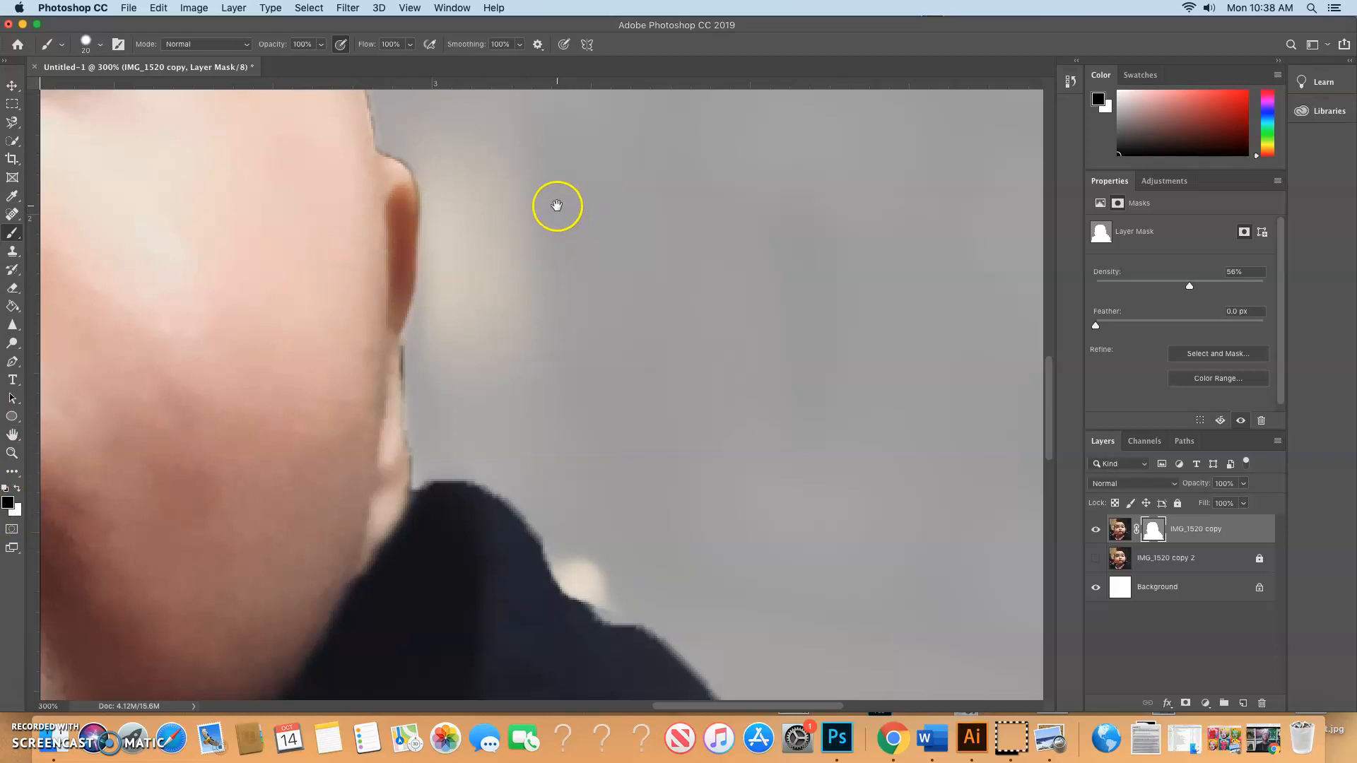
- Paint black on the mask along the neck edge below the ear and the hood's top, reducing the brush to 10 px
{"action": "left_click_drag", "start_coordinate": [539, 200], "coordinate": [508, 251]}
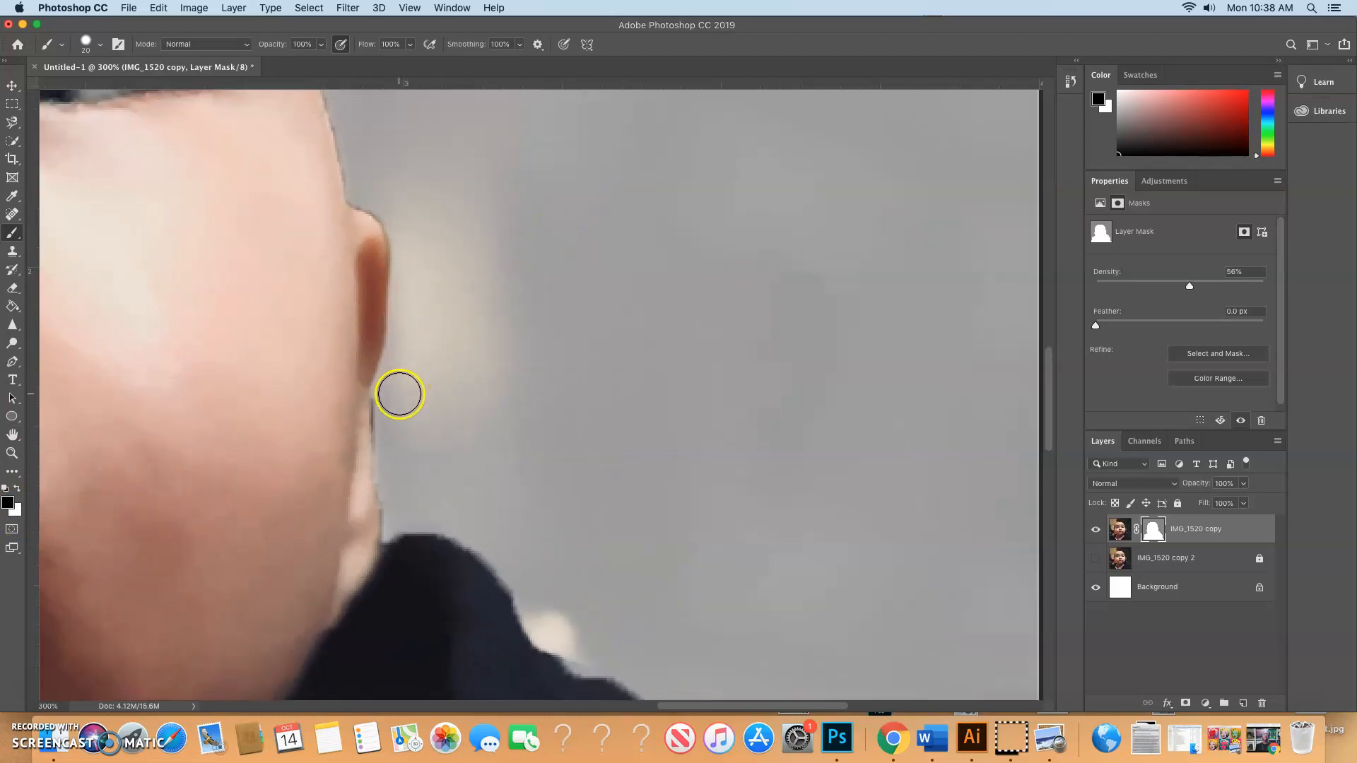
{"action": "mouse_move", "coordinate": [398, 394]}
{"action": "left_mouse_down"}
{"action": "mouse_move", "coordinate": [388, 464]}
{"action": "mouse_move", "coordinate": [397, 515]}
{"action": "mouse_move", "coordinate": [407, 511]}
{"action": "left_mouse_up"}
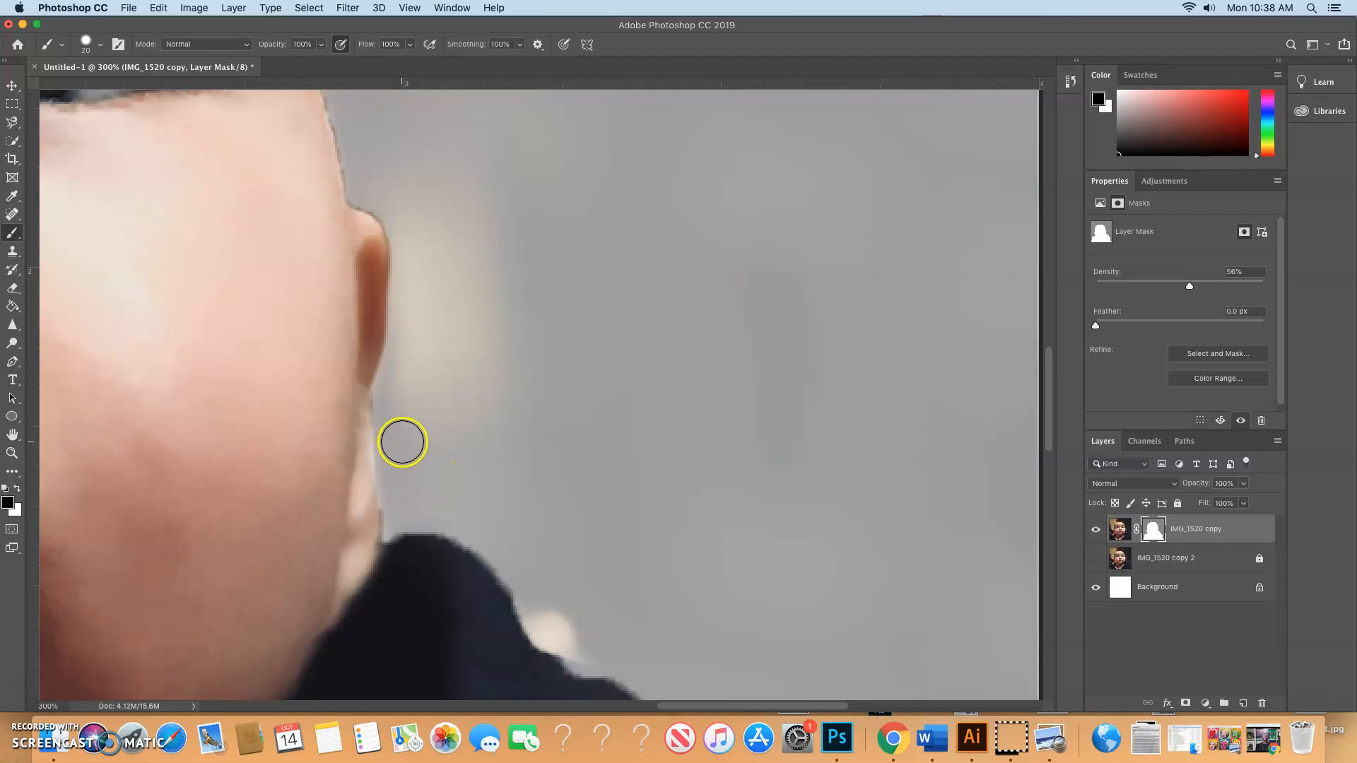
{"action": "key", "text": "bracketleft"}
{"action": "key", "text": "bracketleft"}
{"action": "mouse_move", "coordinate": [388, 503]}
{"action": "left_mouse_down"}
{"action": "mouse_move", "coordinate": [386, 539]}
{"action": "mouse_move", "coordinate": [445, 540]}
{"action": "mouse_move", "coordinate": [528, 577]}
{"action": "left_mouse_up"}
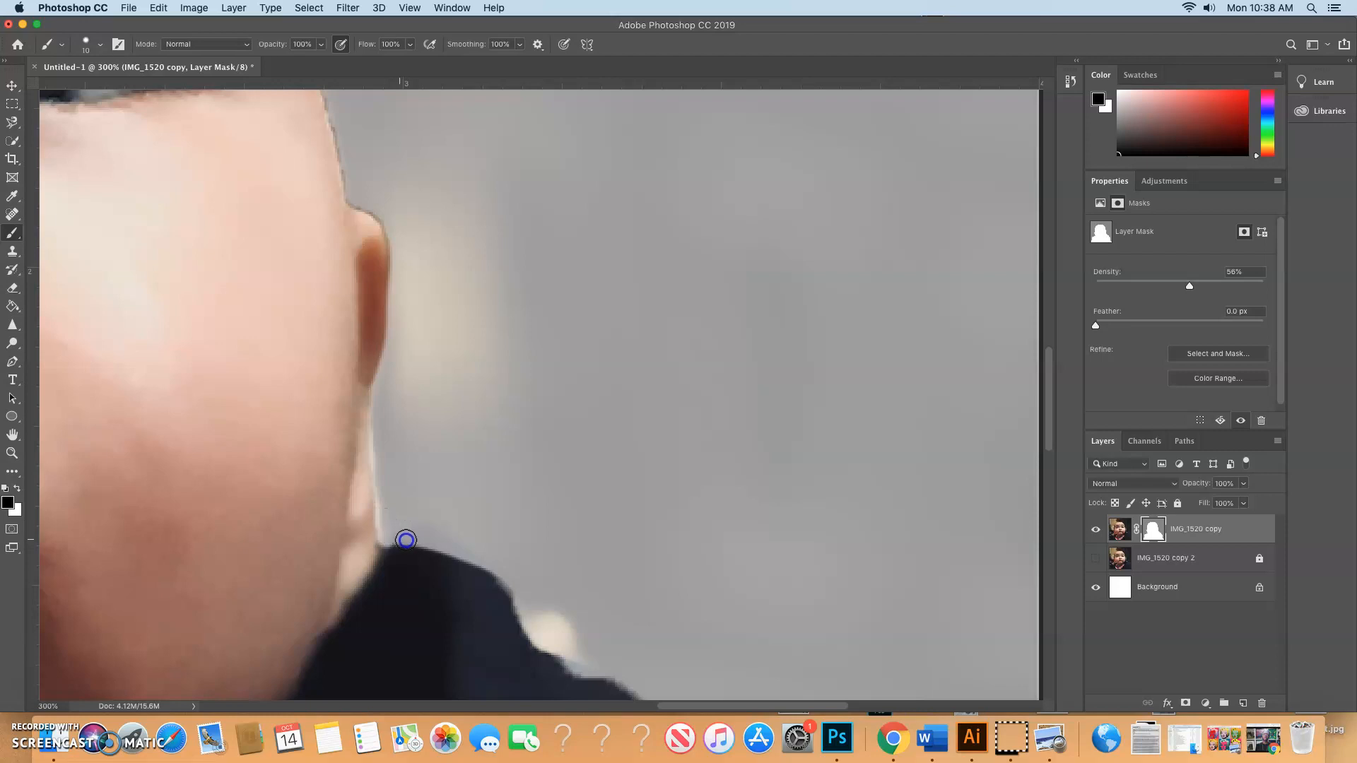
- Clean up the mask edge along the temple and around the top of the ear by painting with black
{"action": "scroll", "coordinate": [461, 342], "scroll_direction": "up", "scroll_amount": 5}
{"action": "scroll", "coordinate": [460, 342], "scroll_direction": "right", "scroll_amount": 1}
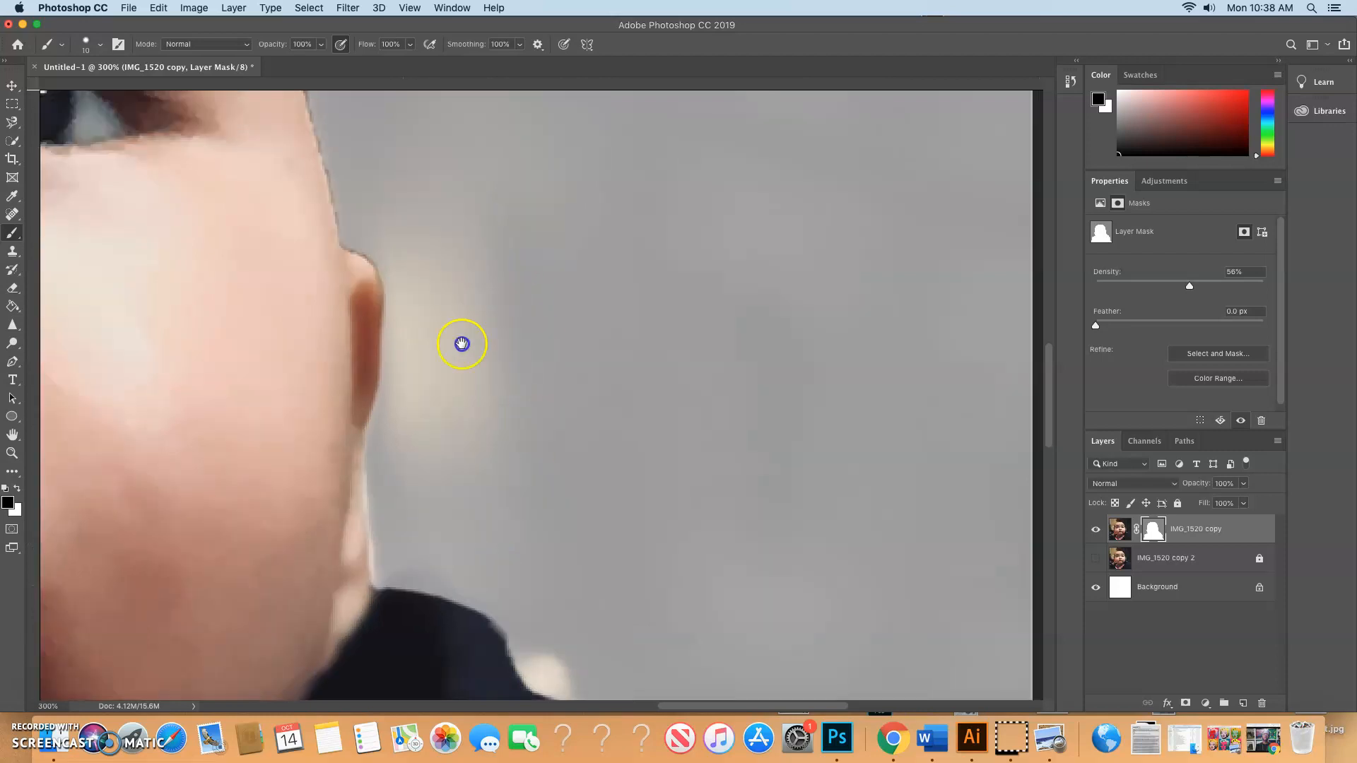
{"action": "scroll", "coordinate": [322, 205], "scroll_direction": "up", "scroll_amount": 4}
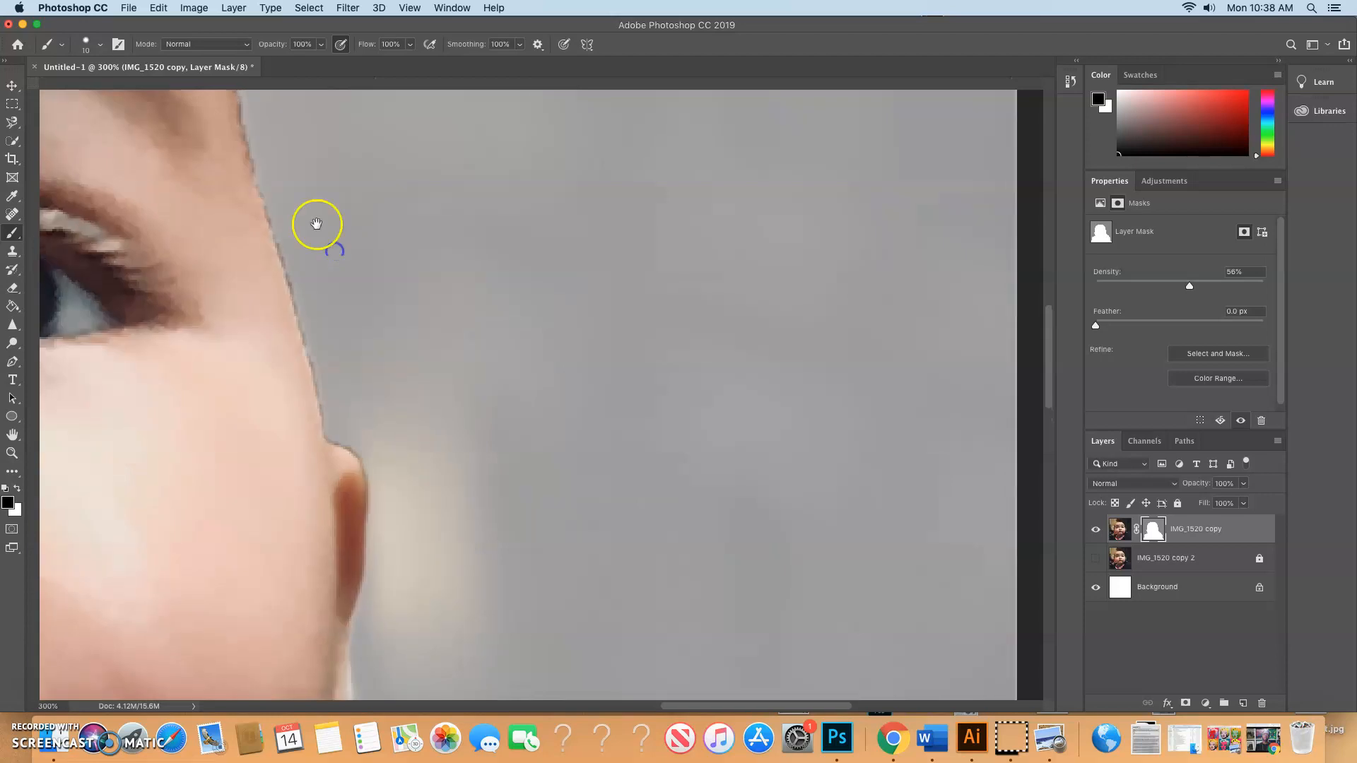
{"action": "left_click_drag", "start_coordinate": [262, 180], "coordinate": [266, 186]}
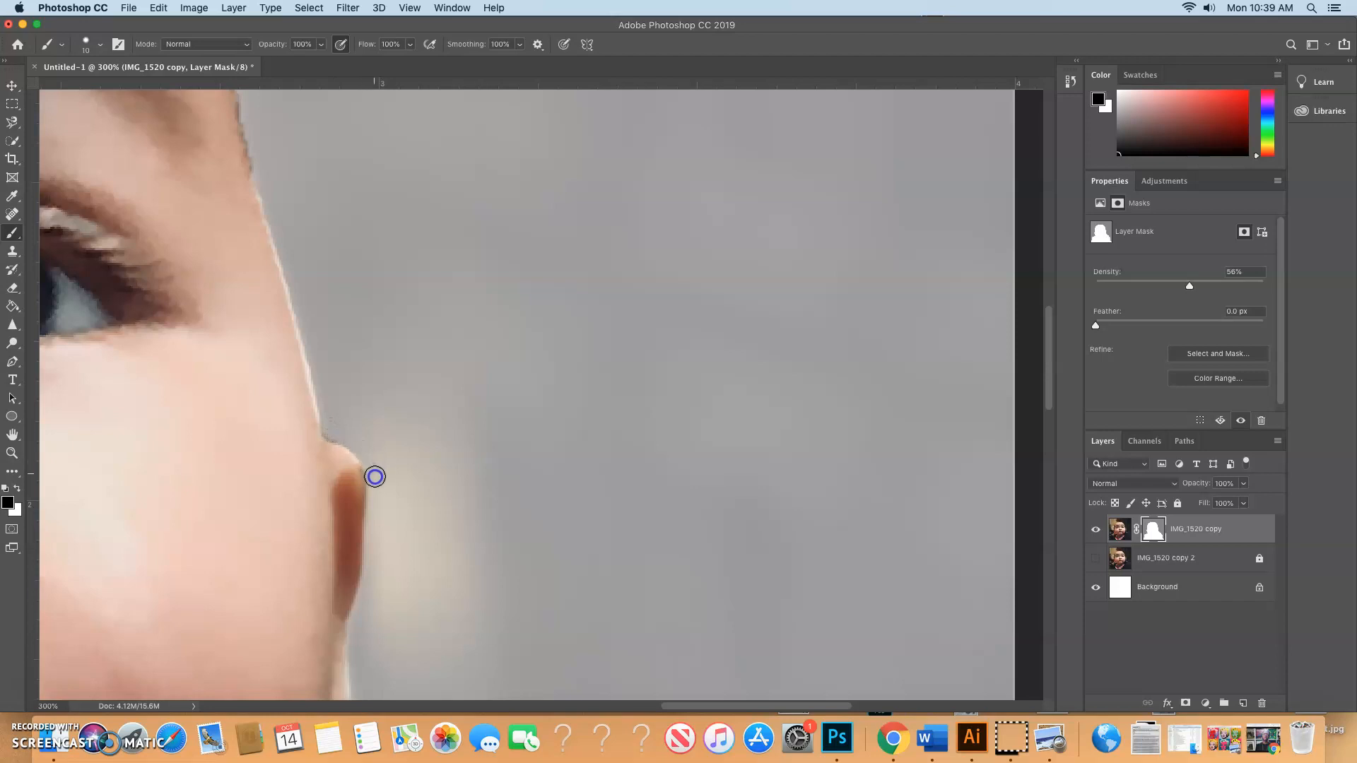
{"action": "mouse_move", "coordinate": [388, 488]}
{"action": "left_mouse_down"}
{"action": "mouse_move", "coordinate": [391, 443]}
{"action": "mouse_move", "coordinate": [407, 444]}
{"action": "mouse_move", "coordinate": [328, 433]}
{"action": "mouse_move", "coordinate": [358, 440]}
{"action": "mouse_move", "coordinate": [334, 422]}
{"action": "mouse_move", "coordinate": [359, 441]}
{"action": "left_mouse_up"}
{"action": "key", "text": "x"}
{"action": "key", "text": "x"}
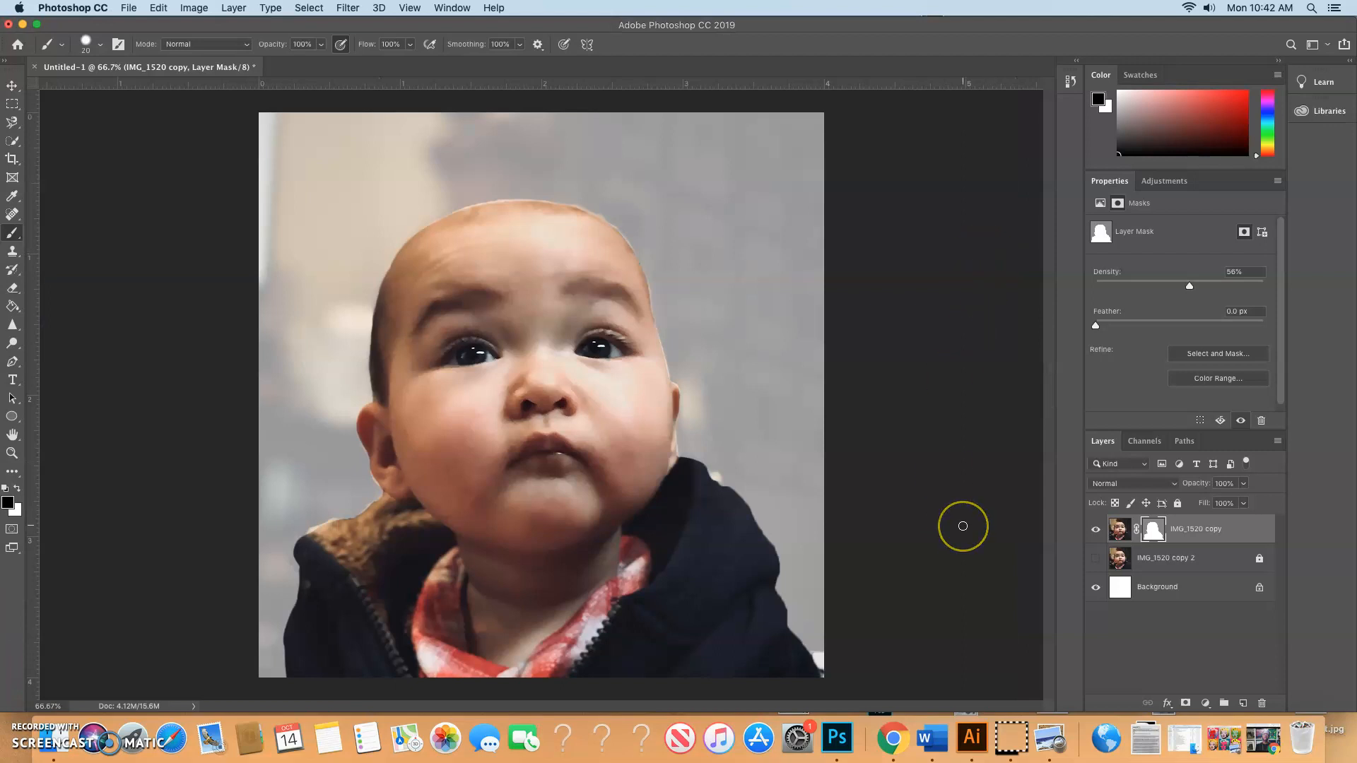
- Inspect the refined mask edge up close around the top and side of the baby's head
{"action": "key", "text": "super+equal"}
{"action": "key", "text": "super+equal"}
{"action": "key", "text": "super+equal"}
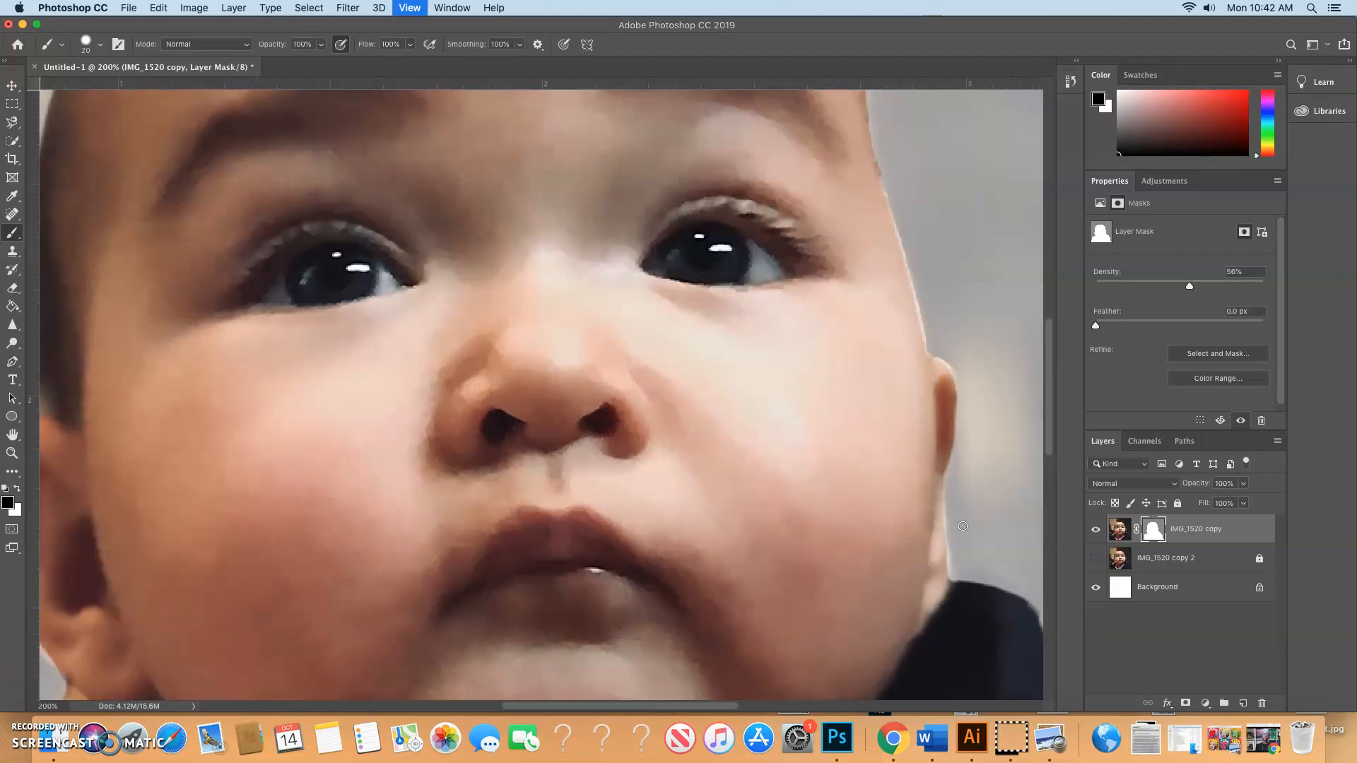
{"action": "left_click_drag", "start_coordinate": [529, 237], "coordinate": [643, 633]}
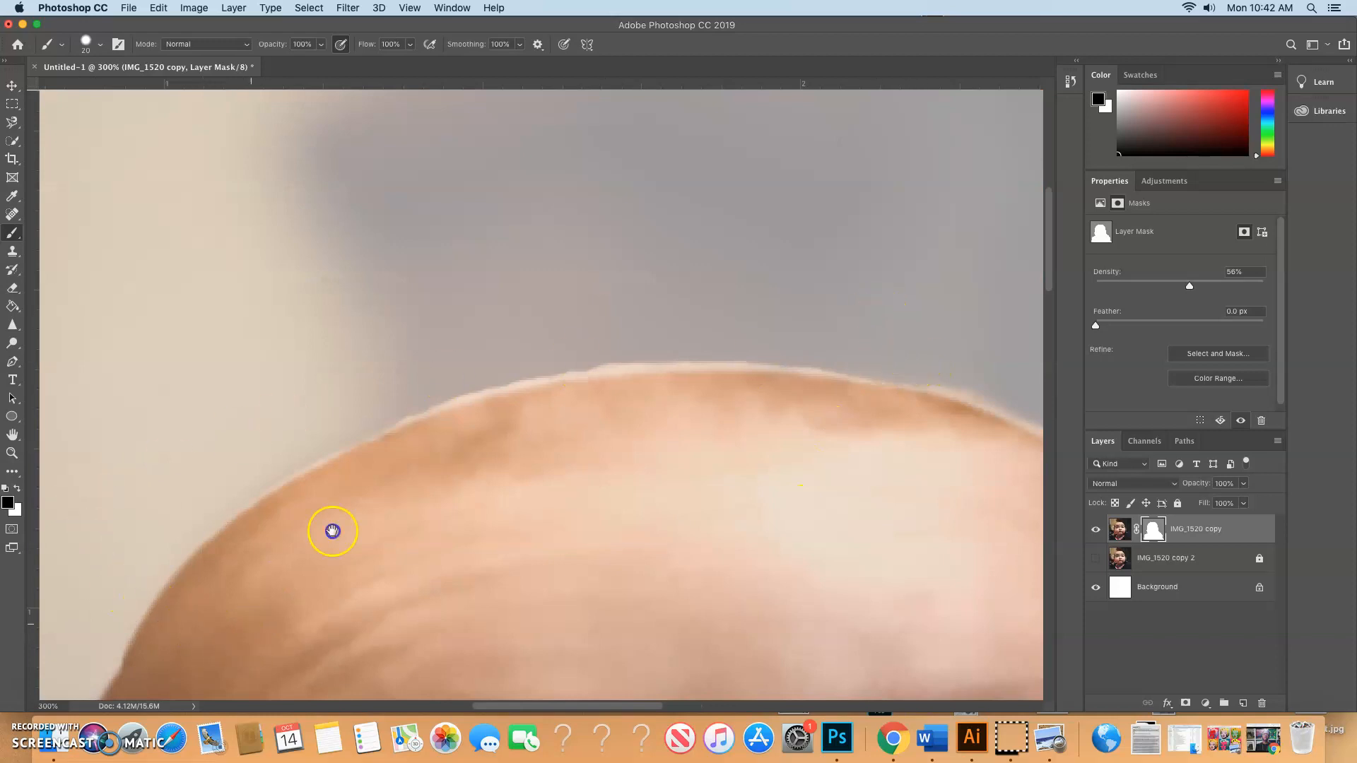
{"action": "left_click_drag", "start_coordinate": [333, 533], "coordinate": [442, 412]}
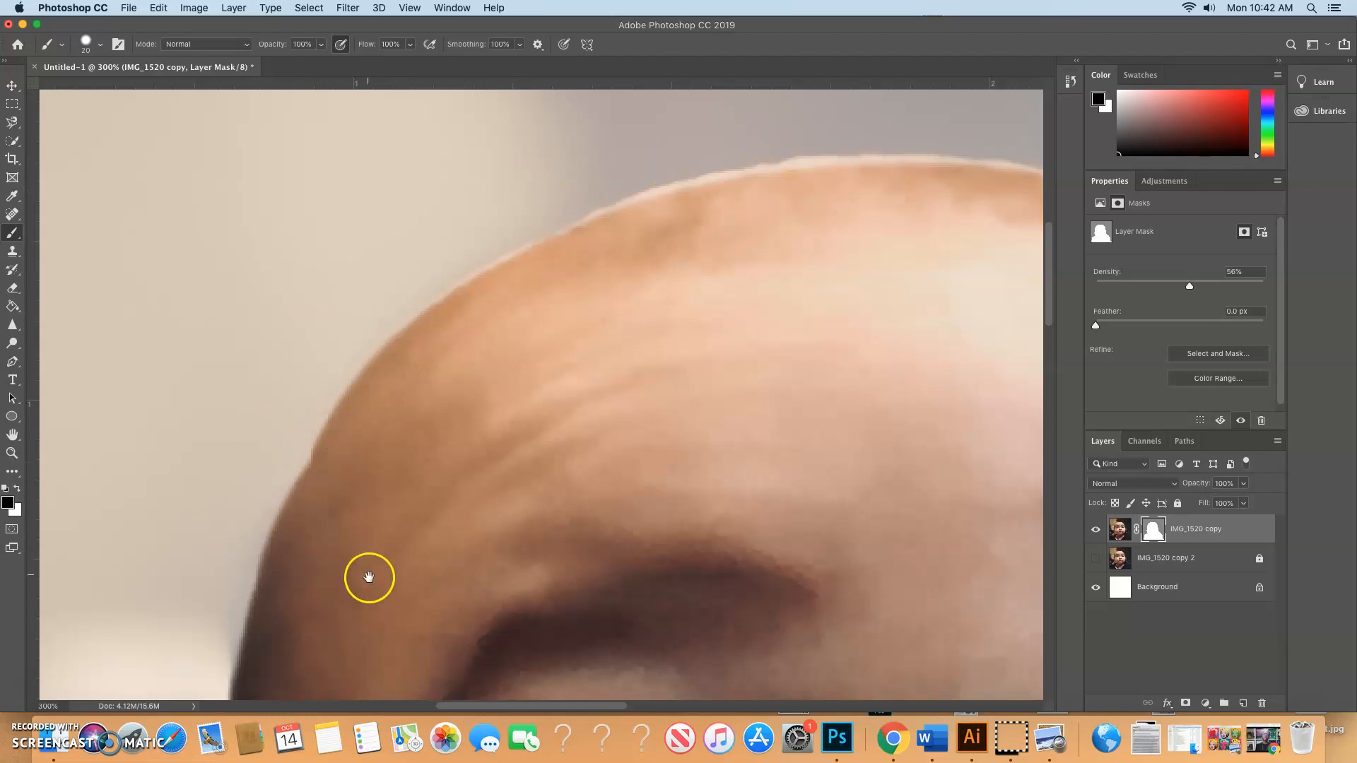
{"action": "left_click_drag", "start_coordinate": [366, 573], "coordinate": [463, 385]}
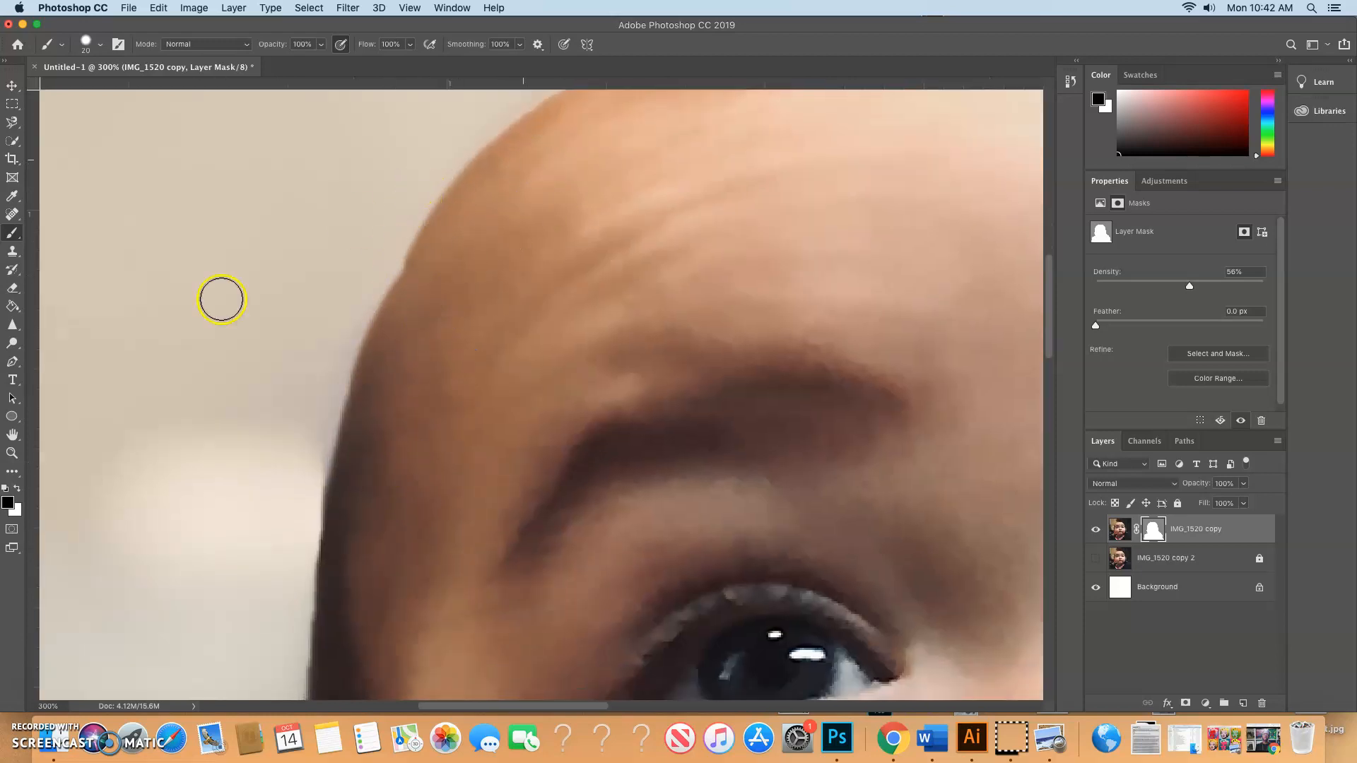
{"action": "left_click_drag", "start_coordinate": [519, 422], "coordinate": [347, 564]}
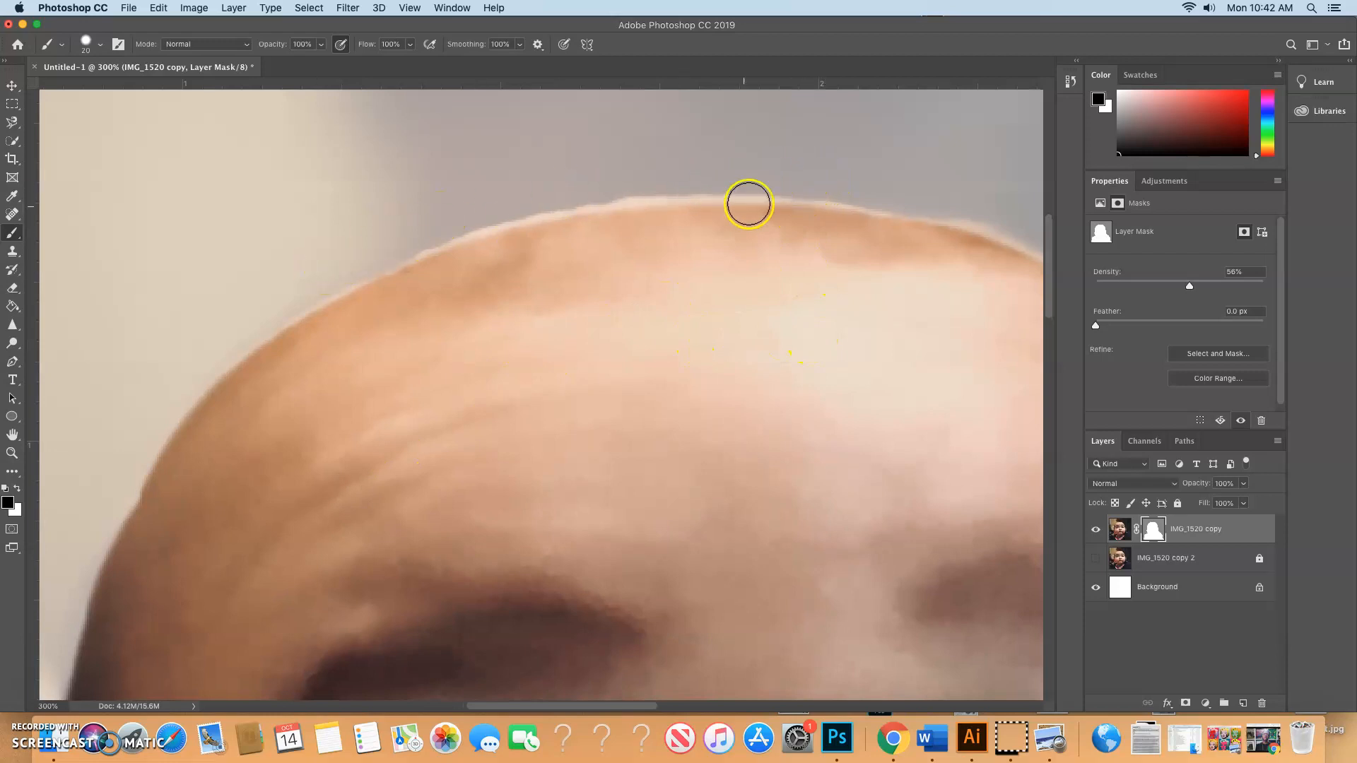
{"action": "key", "text": "super+minus"}
{"action": "key", "text": "super+minus"}
{"action": "key", "text": "super+minus"}
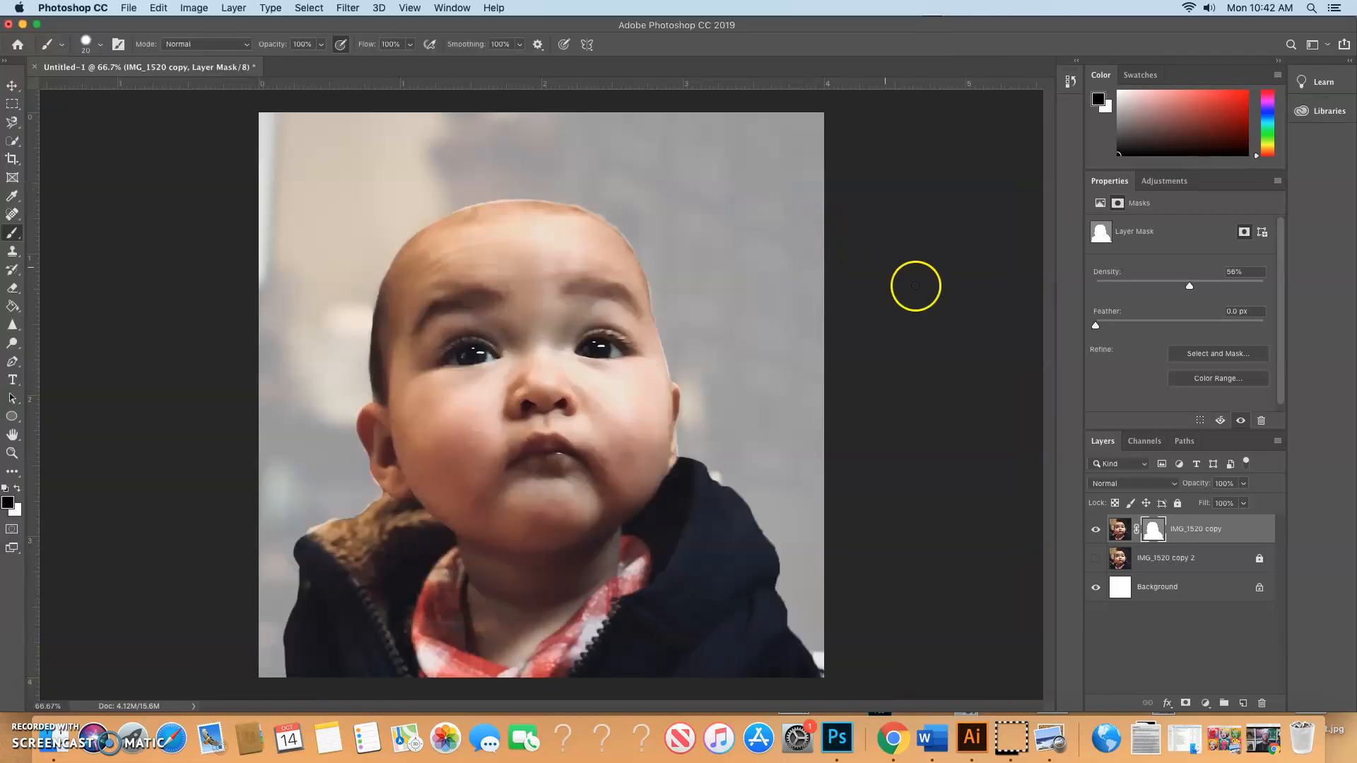
- Set the mask density to 100% and check the cutout by briefly hiding the Background layer
{"action": "left_click_drag", "start_coordinate": [1189, 286], "coordinate": [1280, 282]}
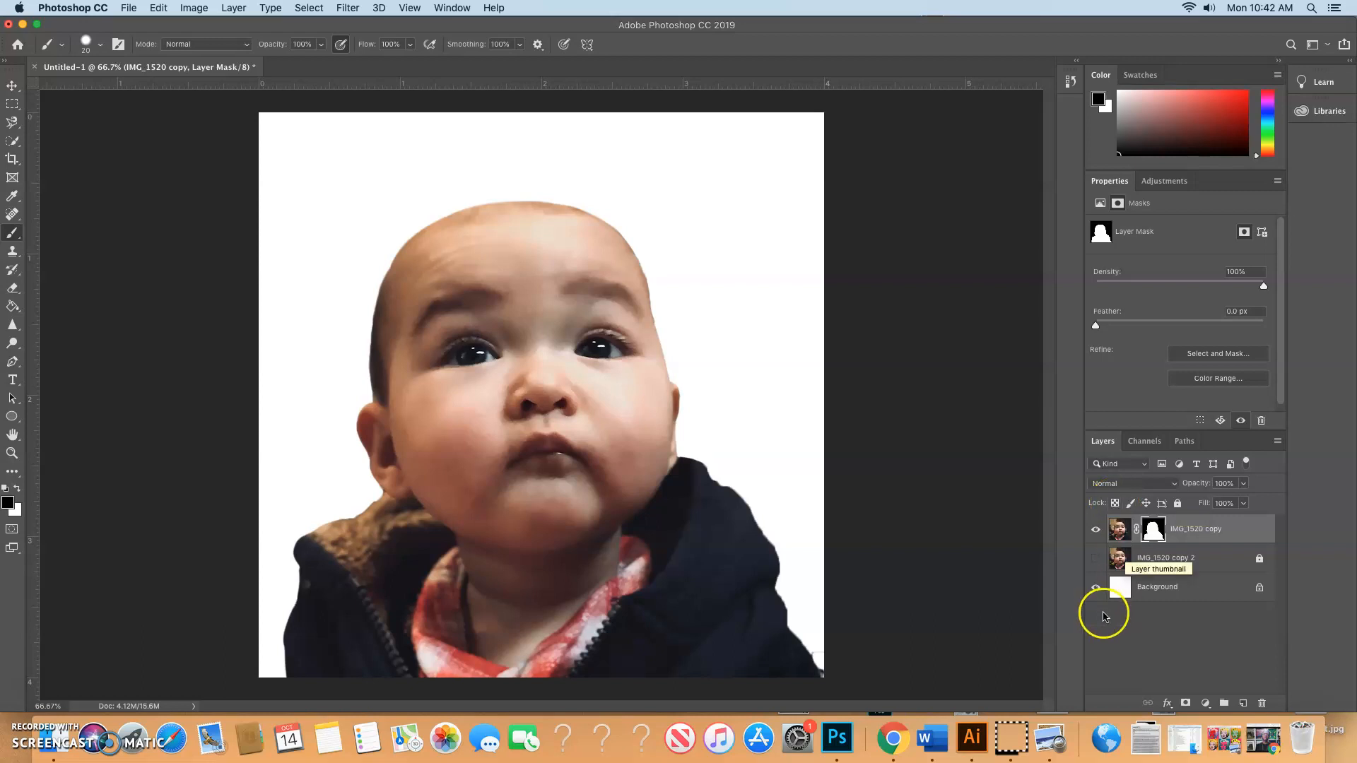
{"action": "left_click", "coordinate": [1096, 588]}
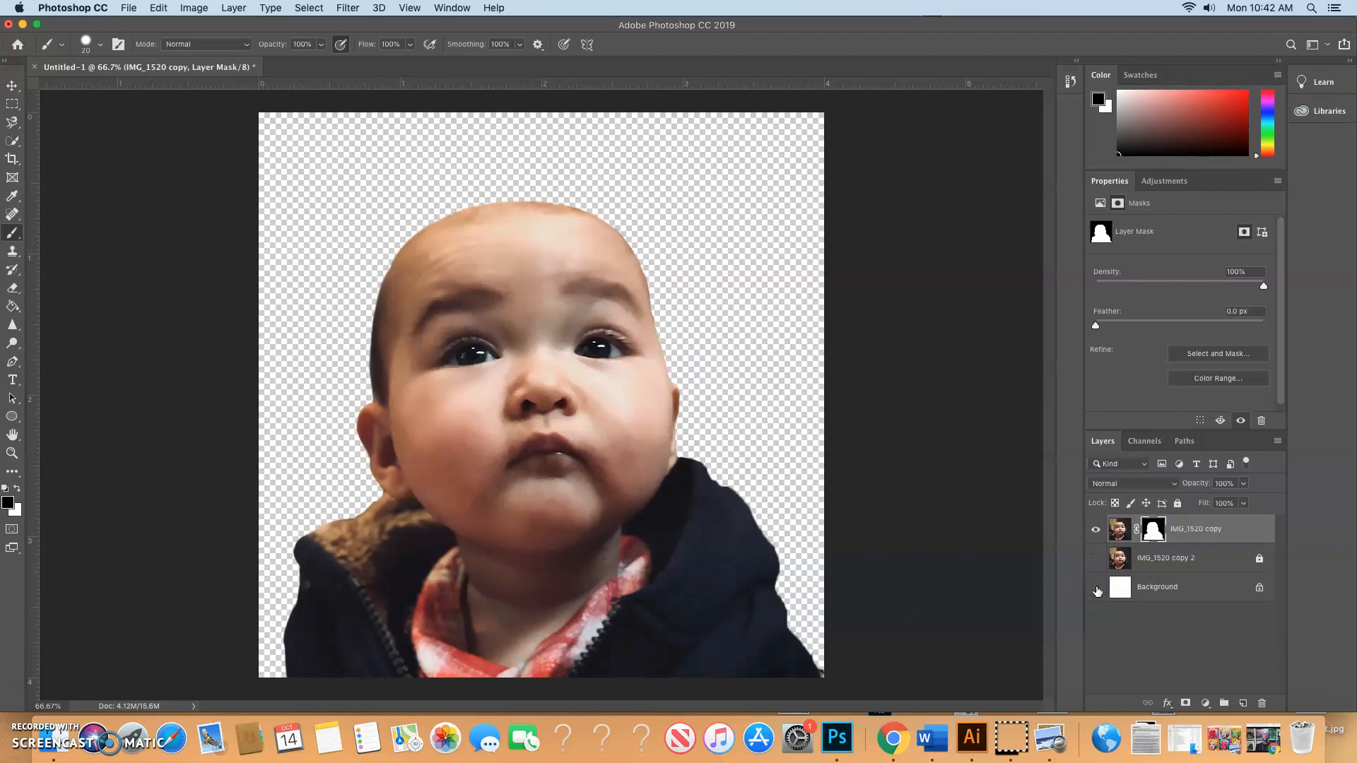
{"action": "left_click", "coordinate": [1096, 588]}
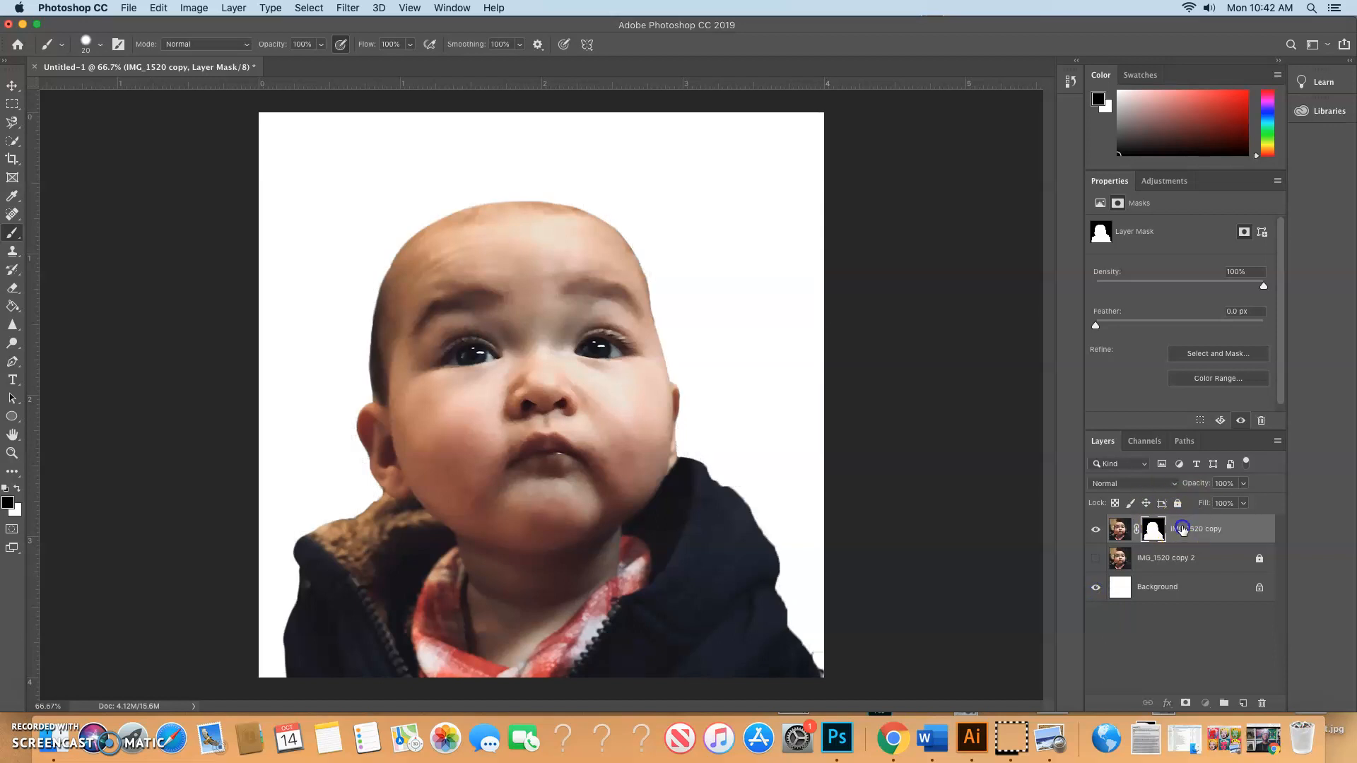
- Open the IMG_1520 copy layer's mask in Select and Mask
{"action": "left_click", "coordinate": [1177, 529]}
{"action": "left_click", "coordinate": [1158, 531]}
{"action": "left_click", "coordinate": [1234, 356]}
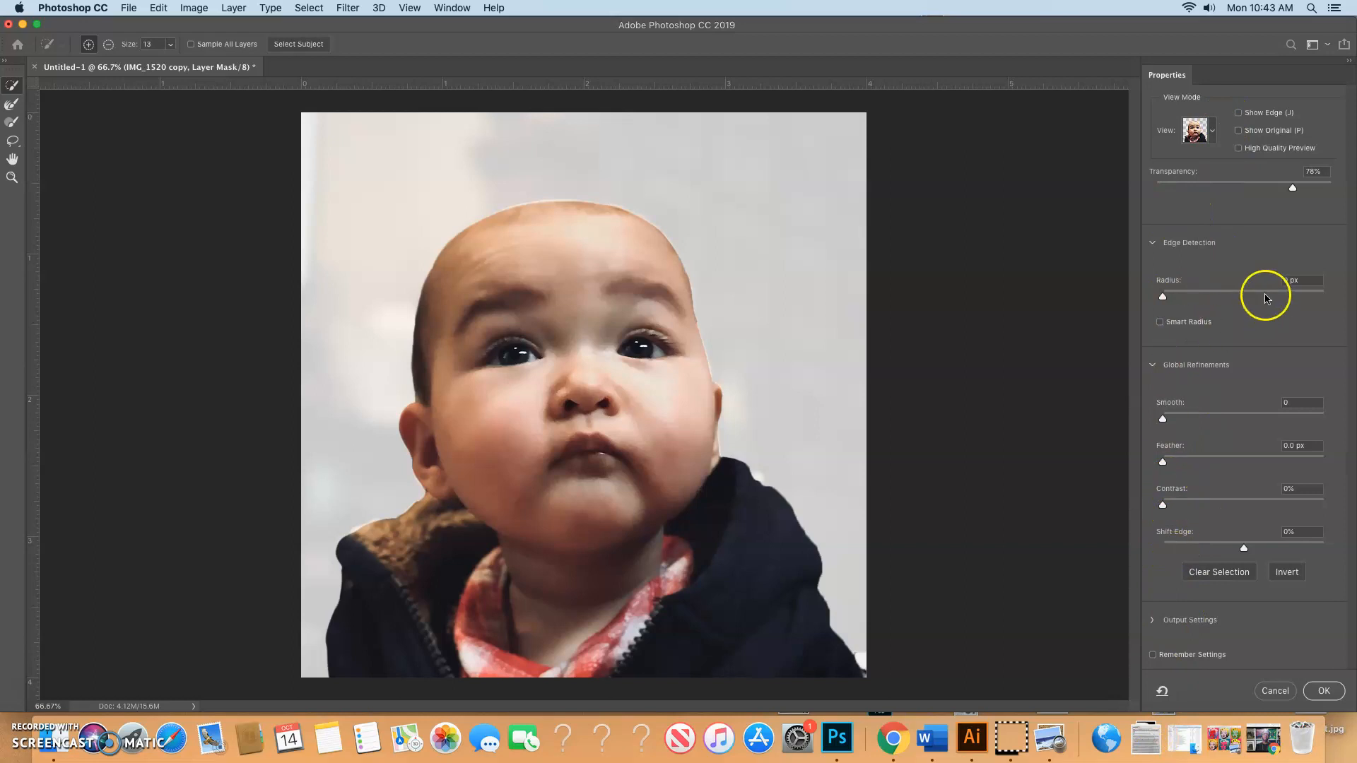
- Try strong Smooth values of up to about 80 on the mask edge and reset Smooth to 0
{"action": "key", "text": "super+plus"}
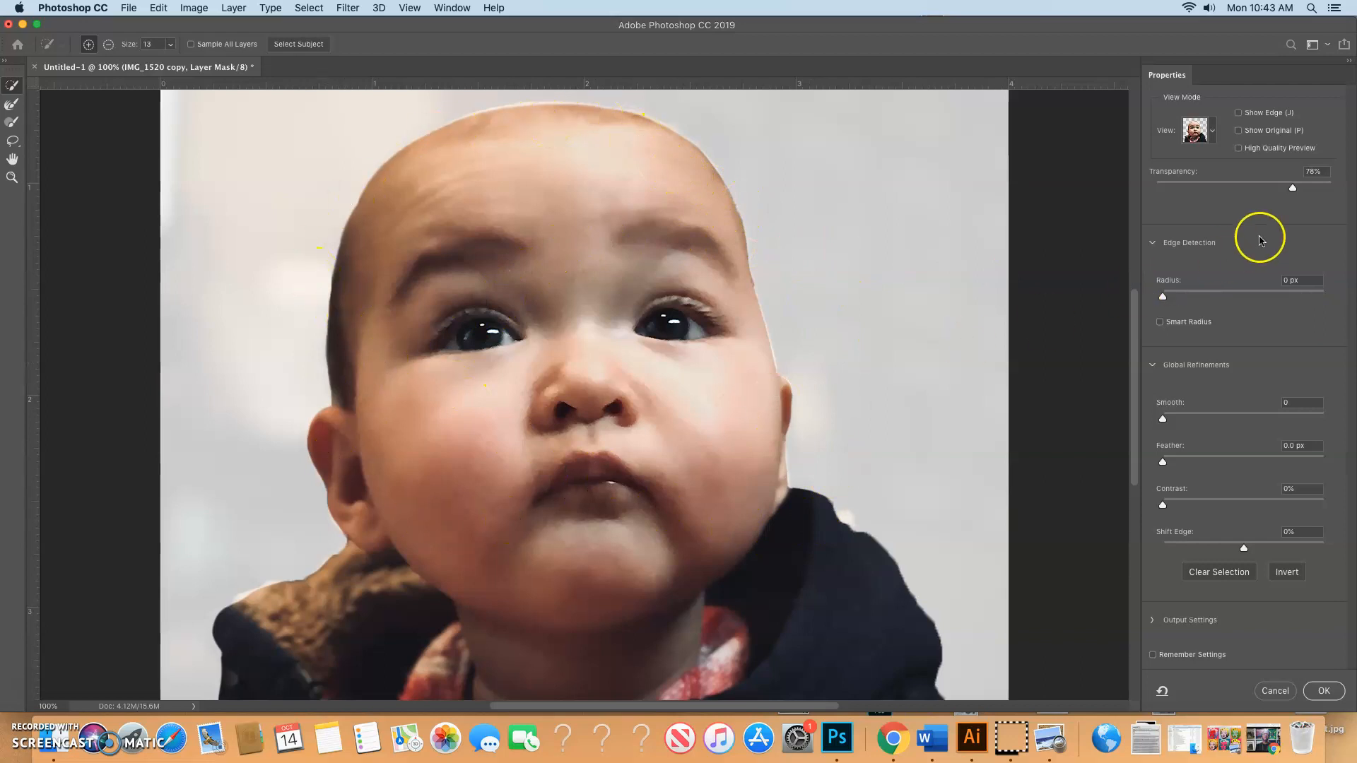
{"action": "left_click", "coordinate": [1165, 298]}
{"action": "mouse_move", "coordinate": [1165, 298]}
{"action": "left_mouse_down"}
{"action": "mouse_move", "coordinate": [1311, 287]}
{"action": "mouse_move", "coordinate": [1159, 302]}
{"action": "left_mouse_up"}
{"action": "left_click", "coordinate": [1163, 419]}
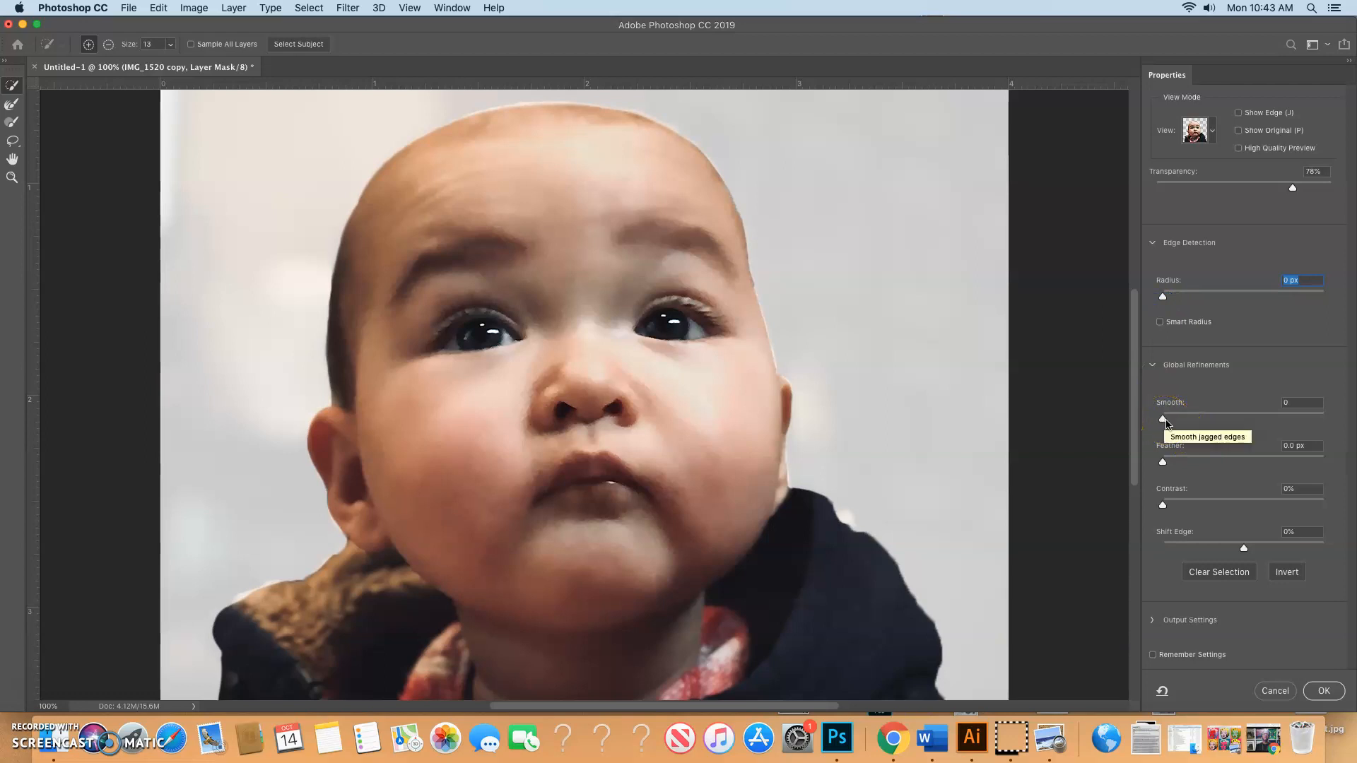
{"action": "left_click_drag", "start_coordinate": [1163, 419], "coordinate": [1178, 419]}
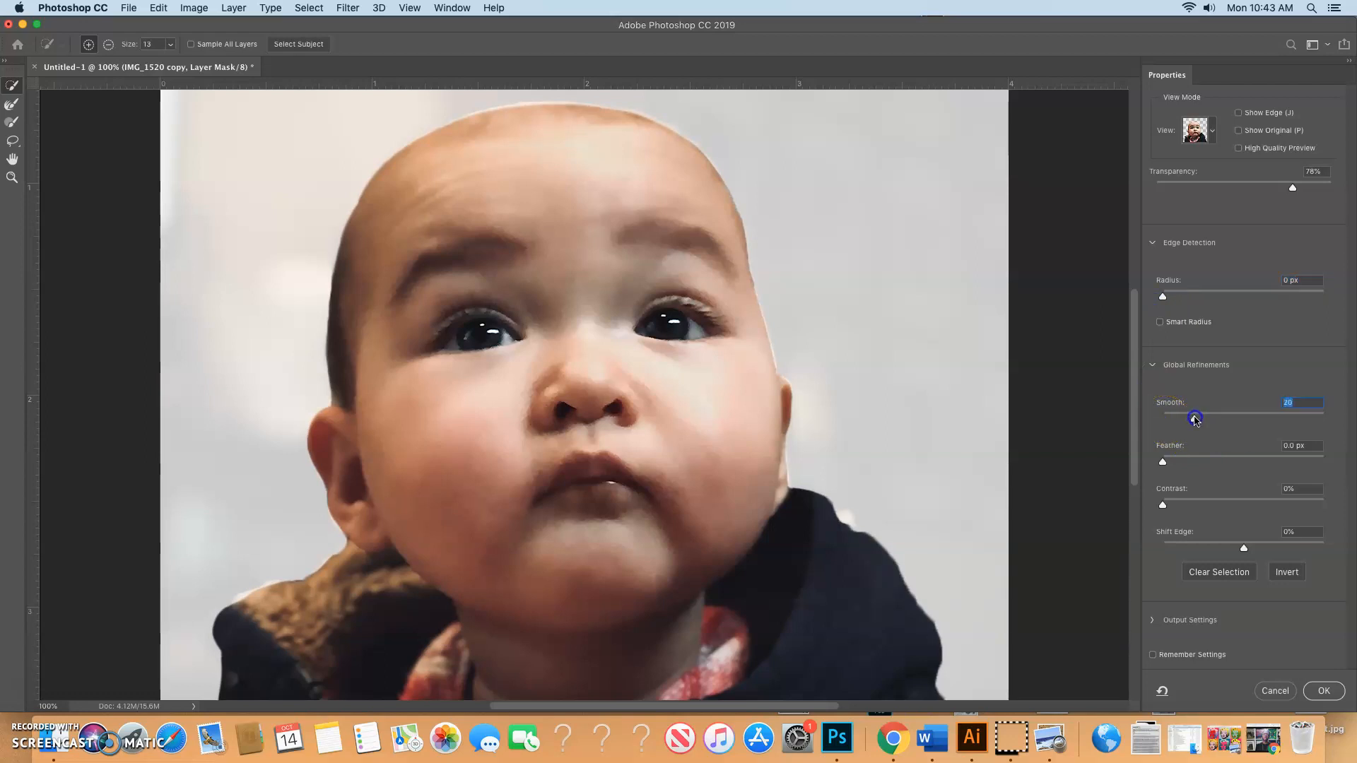
{"action": "left_click_drag", "start_coordinate": [1284, 420], "coordinate": [1317, 420]}
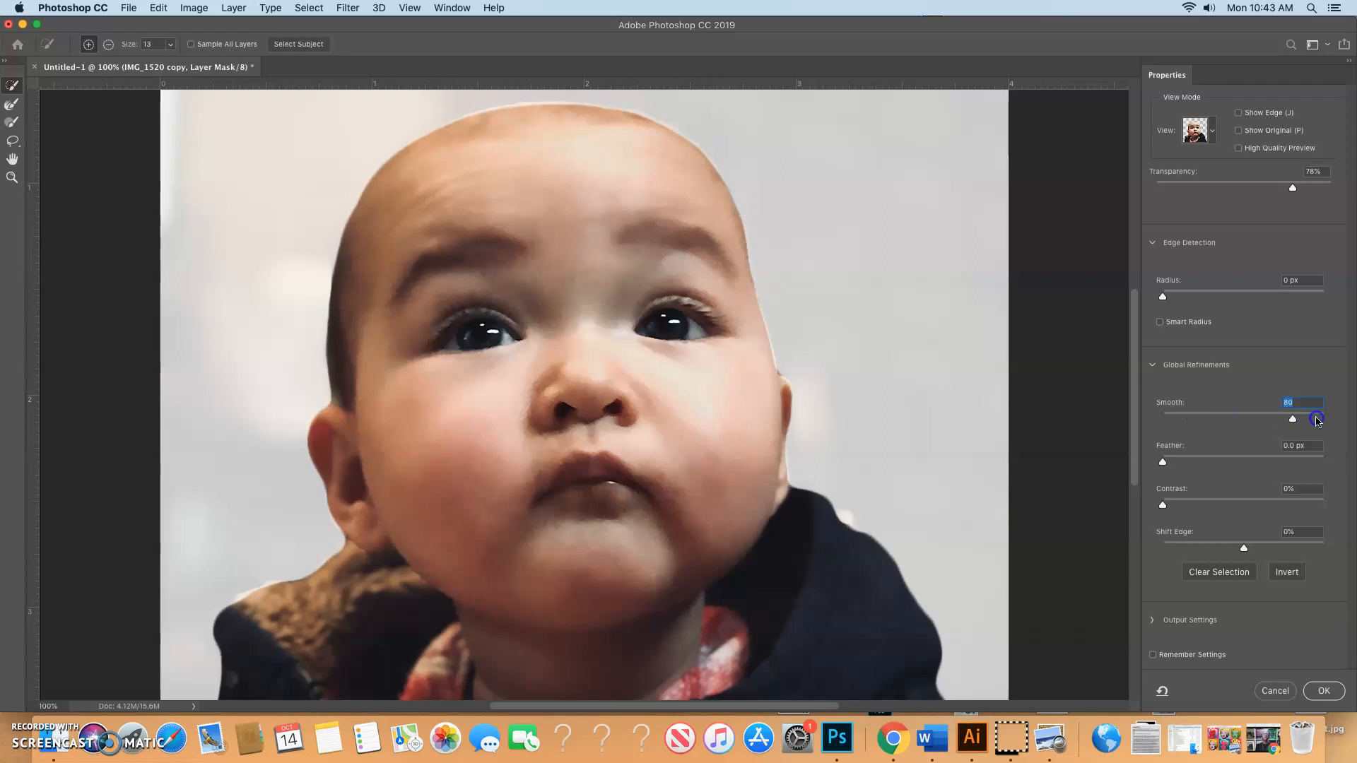
{"action": "left_click_drag", "start_coordinate": [1165, 422], "coordinate": [1145, 424]}
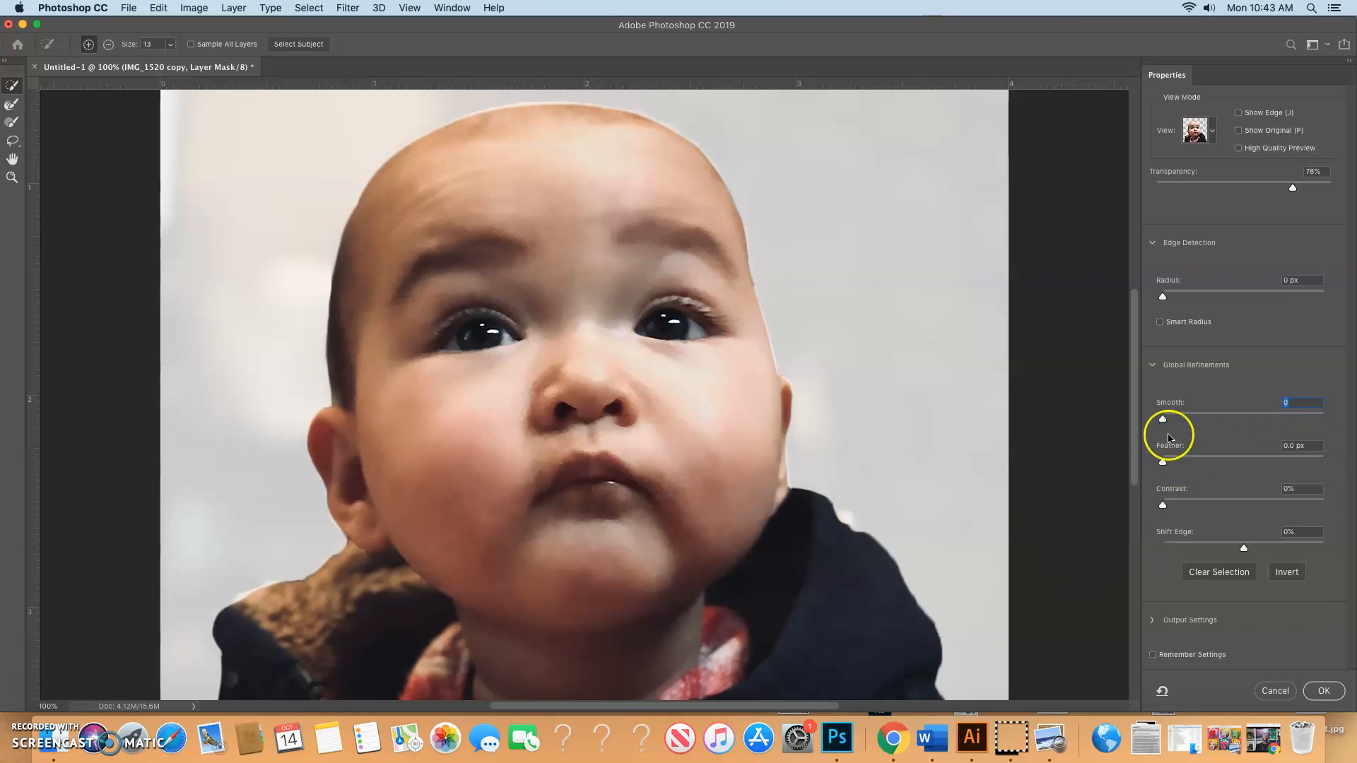
- Set Smooth to 5 for the mask, checking the jacket's shoulder edge up close
{"action": "left_click_drag", "start_coordinate": [956, 584], "coordinate": [845, 464]}
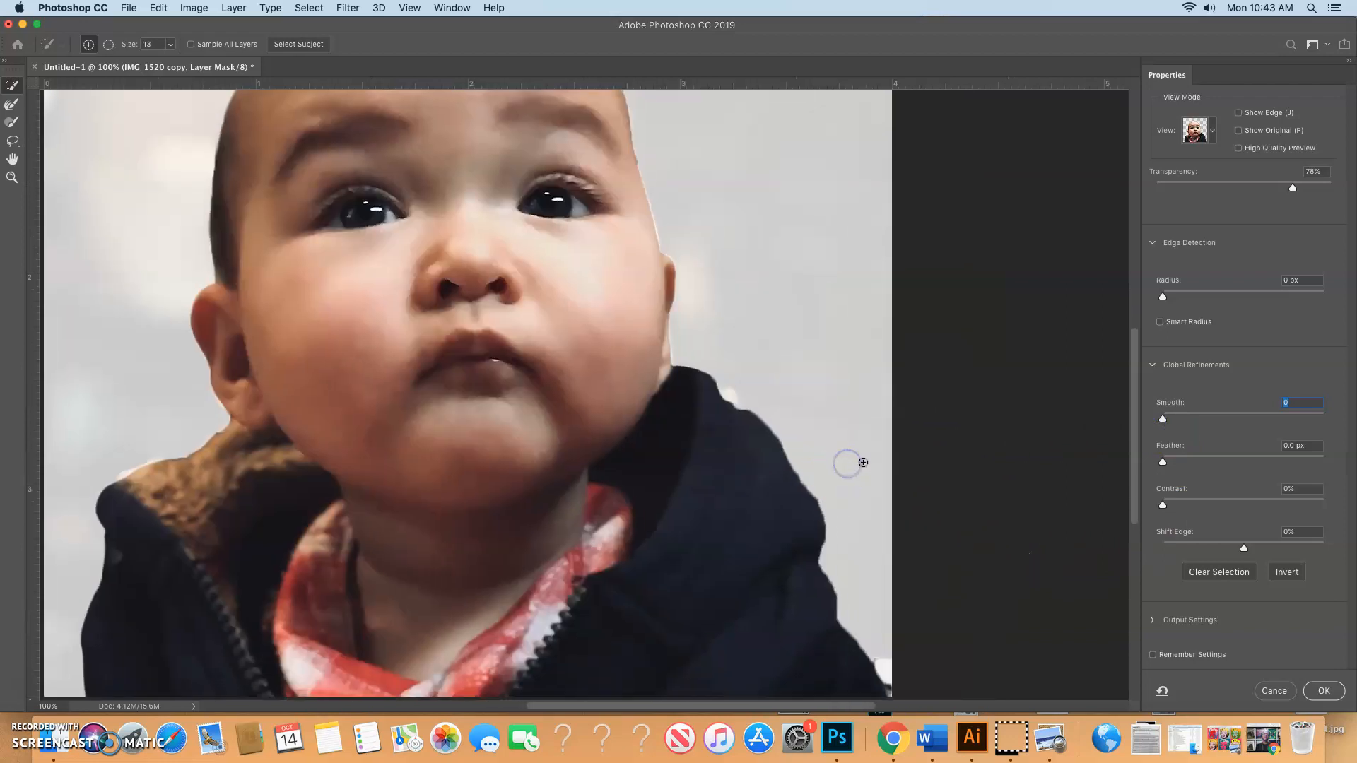
{"action": "key", "text": "super+plus"}
{"action": "key", "text": "super+plus"}
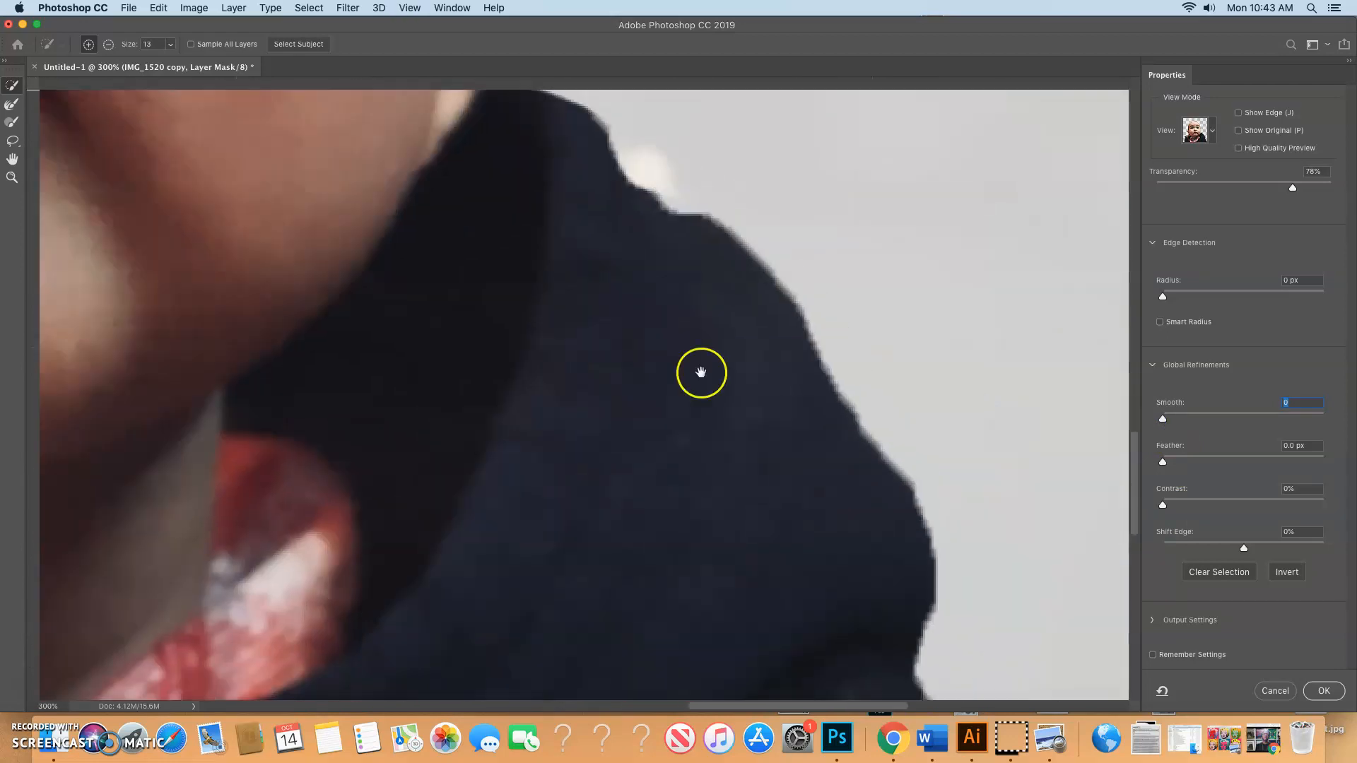
{"action": "left_click", "coordinate": [1163, 419]}
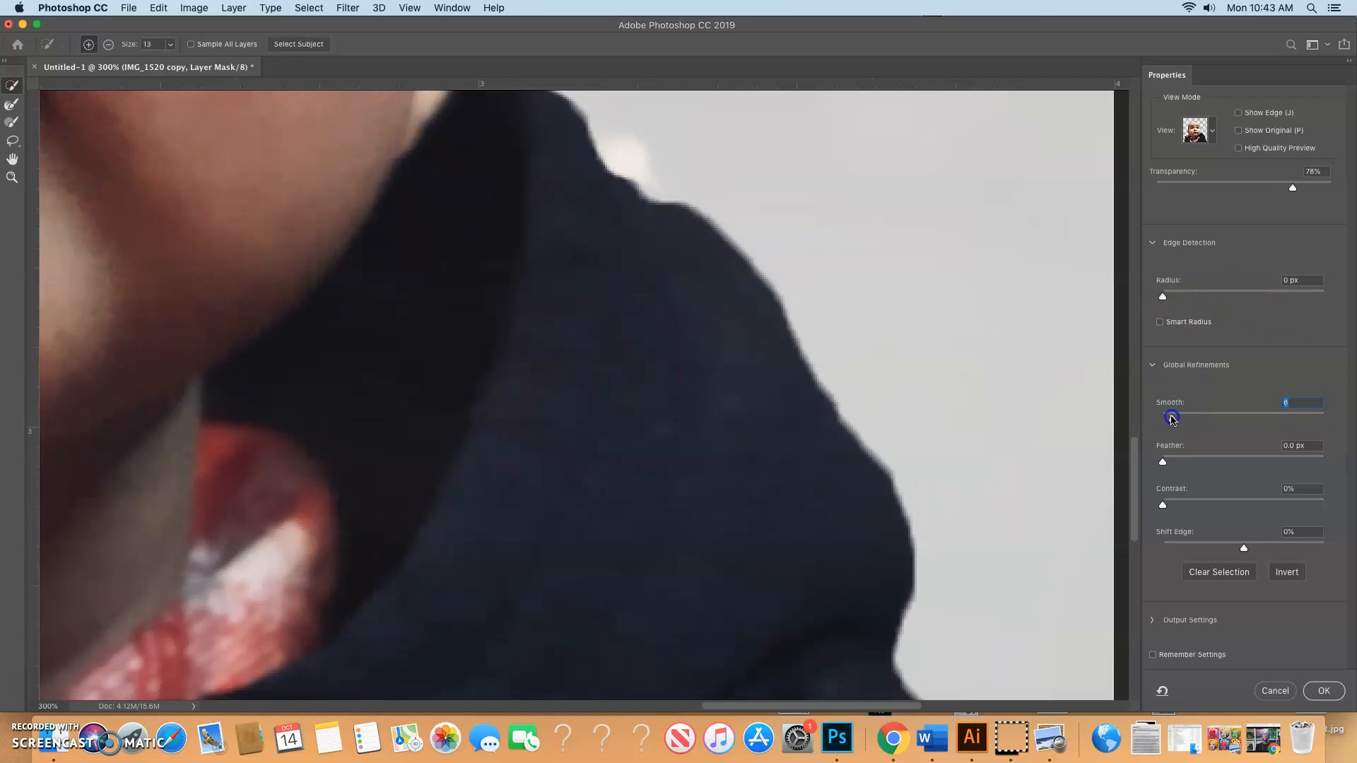
{"action": "key", "text": "super+minus"}
{"action": "key", "text": "super+minus"}
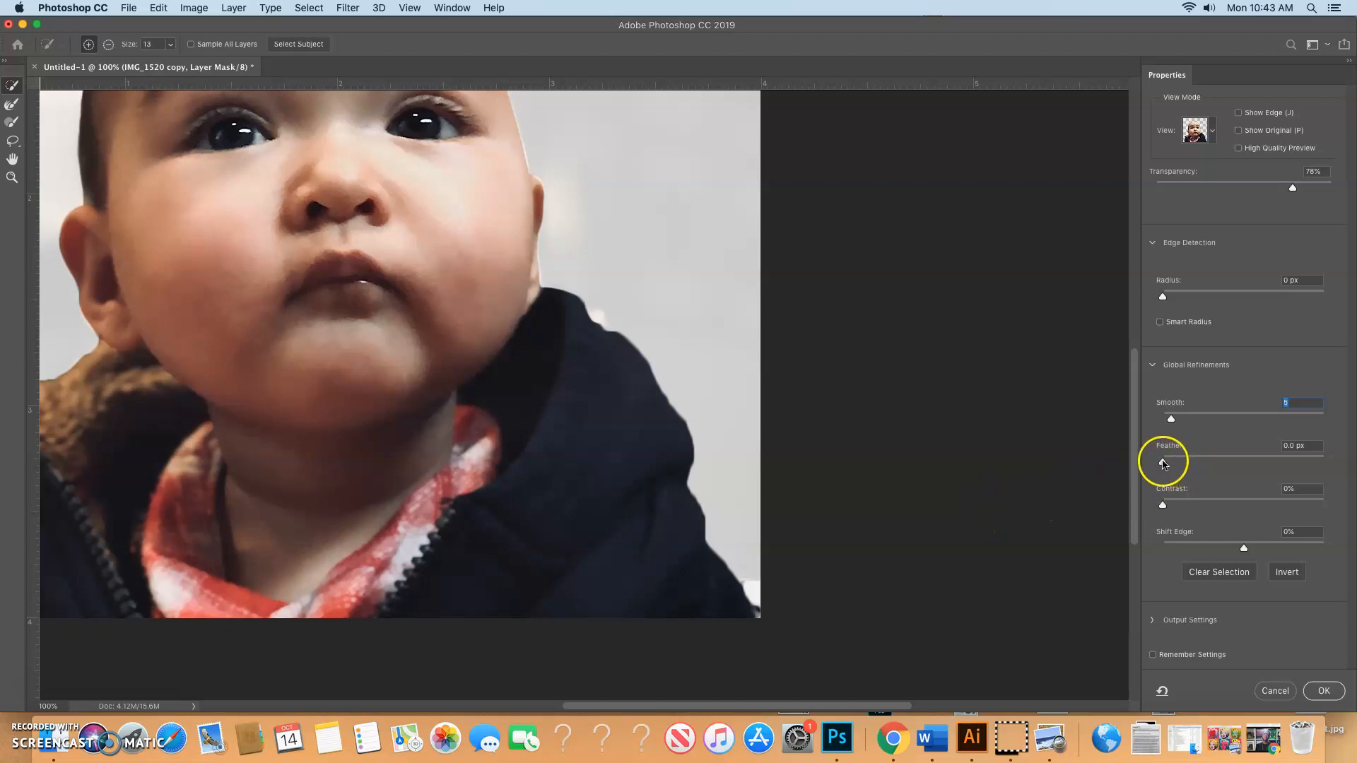
- Try a 1.4 px Feather on the mask edge and reset Feather to 0.0 px
{"action": "mouse_move", "coordinate": [1165, 465]}
{"action": "left_mouse_down"}
{"action": "mouse_move", "coordinate": [1244, 461]}
{"action": "mouse_move", "coordinate": [1163, 460]}
{"action": "mouse_move", "coordinate": [1184, 454]}
{"action": "mouse_move", "coordinate": [1152, 443]}
{"action": "left_mouse_up"}
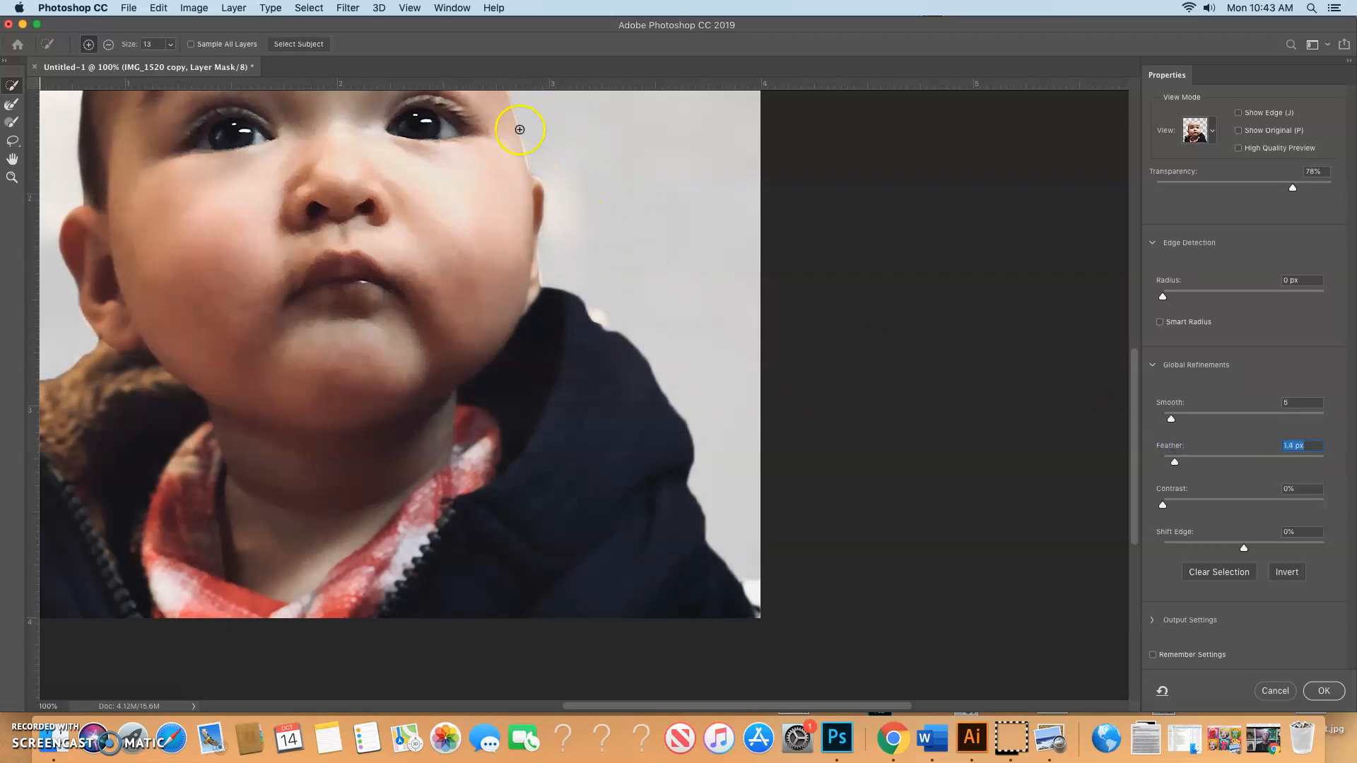
{"action": "left_click", "coordinate": [1174, 462]}
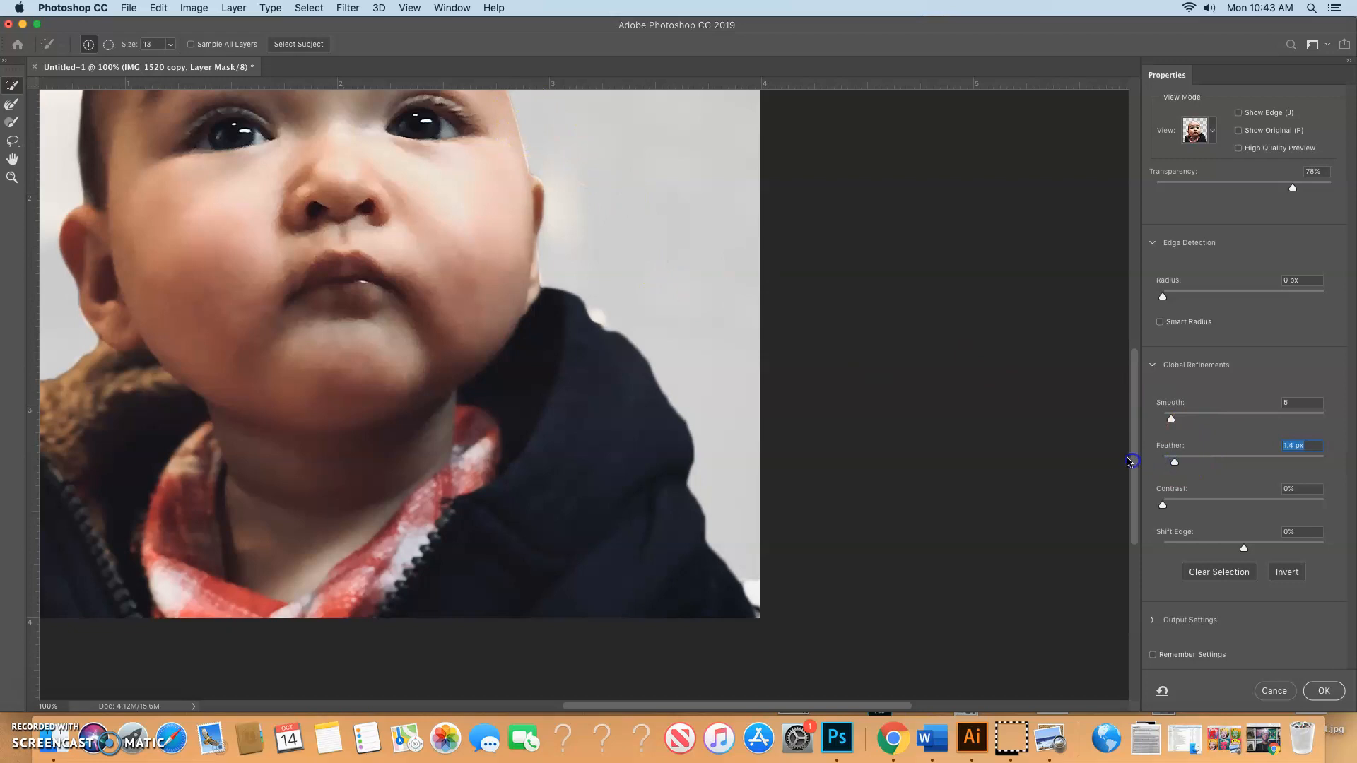
{"action": "left_click_drag", "start_coordinate": [1176, 463], "coordinate": [1092, 514]}
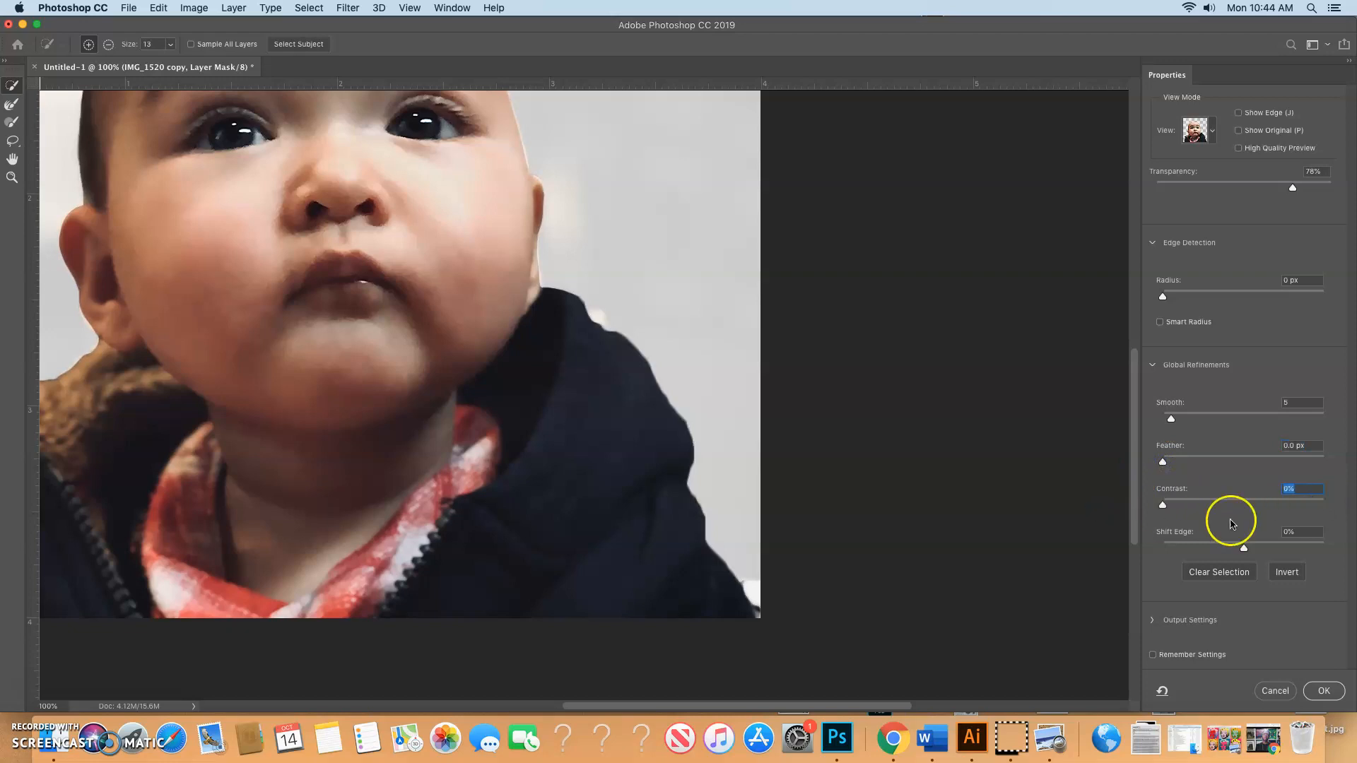
- Test Shift Edge at -100%, set it to -11%, and apply the Select and Mask refinements
{"action": "left_click_drag", "start_coordinate": [1244, 549], "coordinate": [1135, 545]}
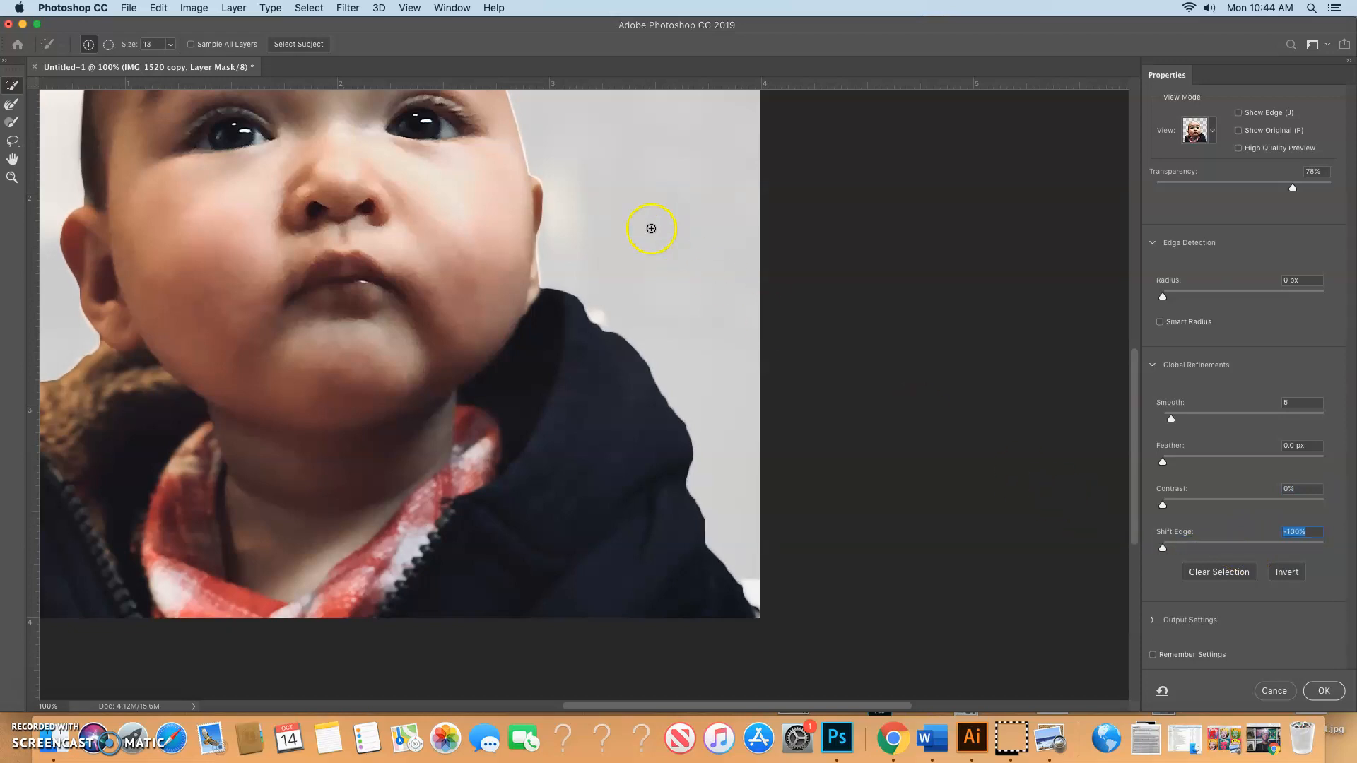
{"action": "left_click_drag", "start_coordinate": [1163, 549], "coordinate": [1229, 544]}
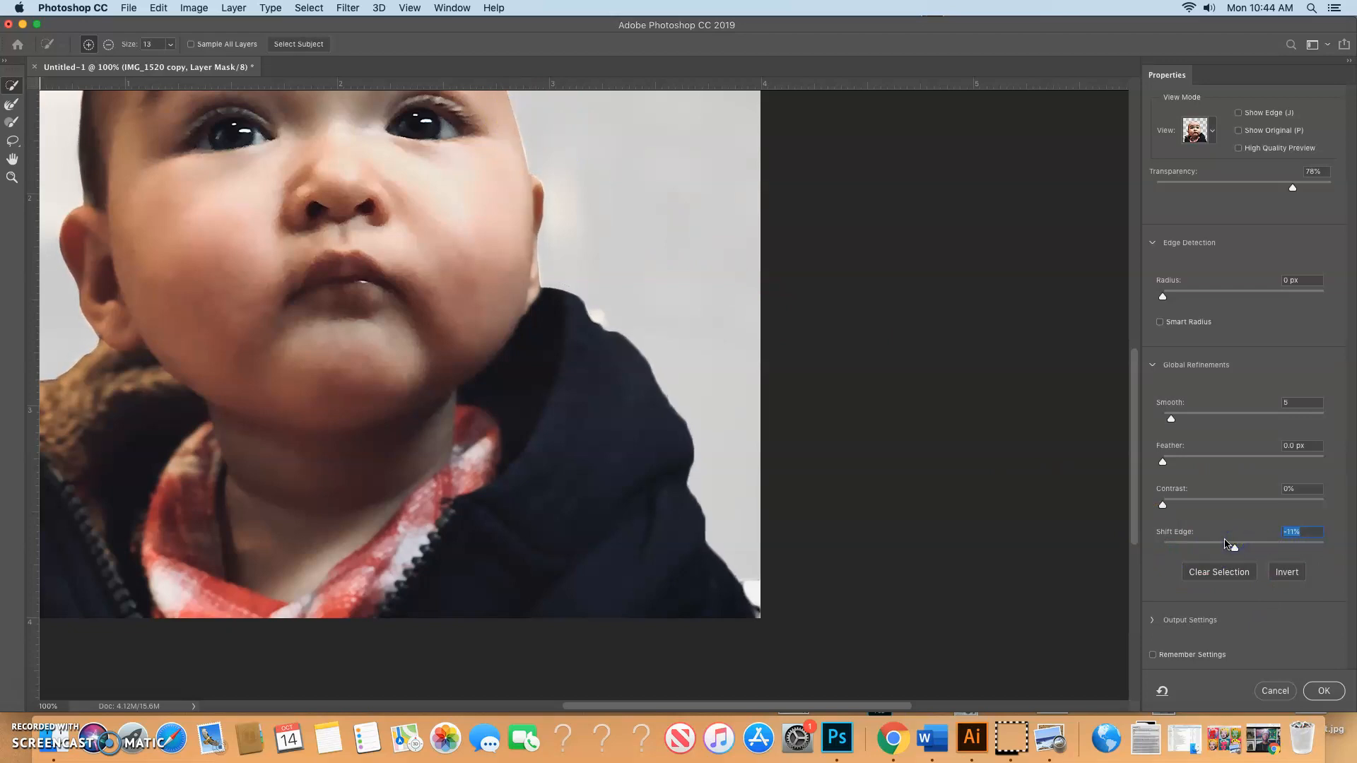
{"action": "key", "text": "super+minus"}
{"action": "key", "text": "super+minus"}
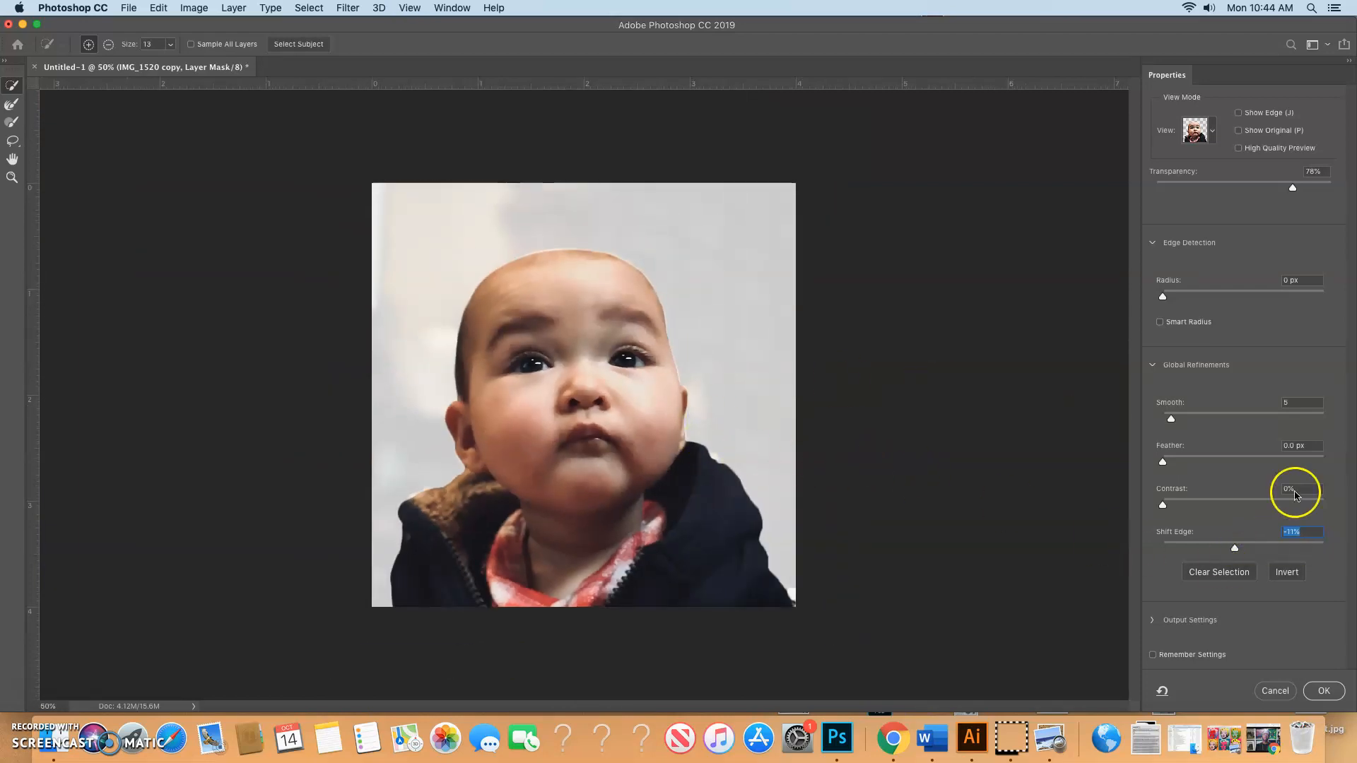
{"action": "left_click", "coordinate": [1323, 692]}
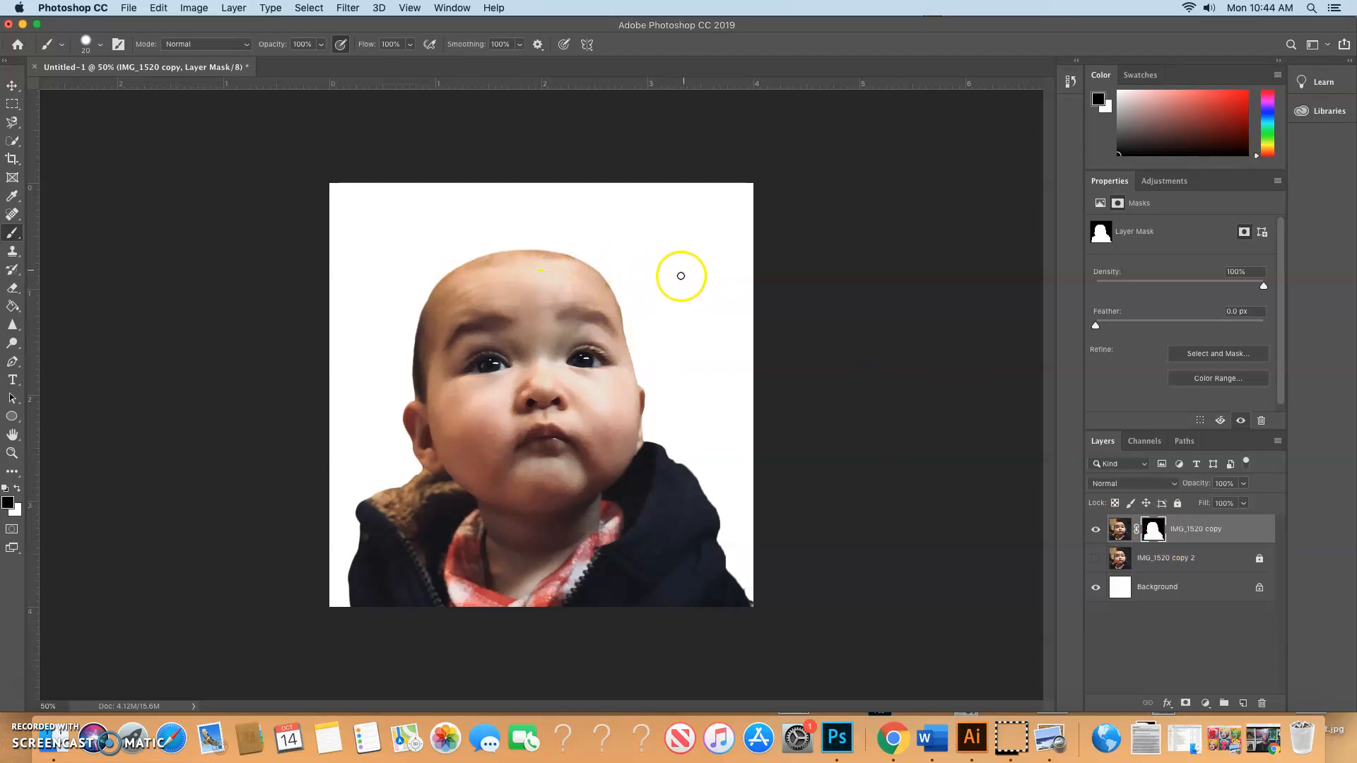
- Paint a black test stroke across the baby's face on the layer mask and undo it
{"action": "left_click_drag", "start_coordinate": [622, 318], "coordinate": [323, 447]}
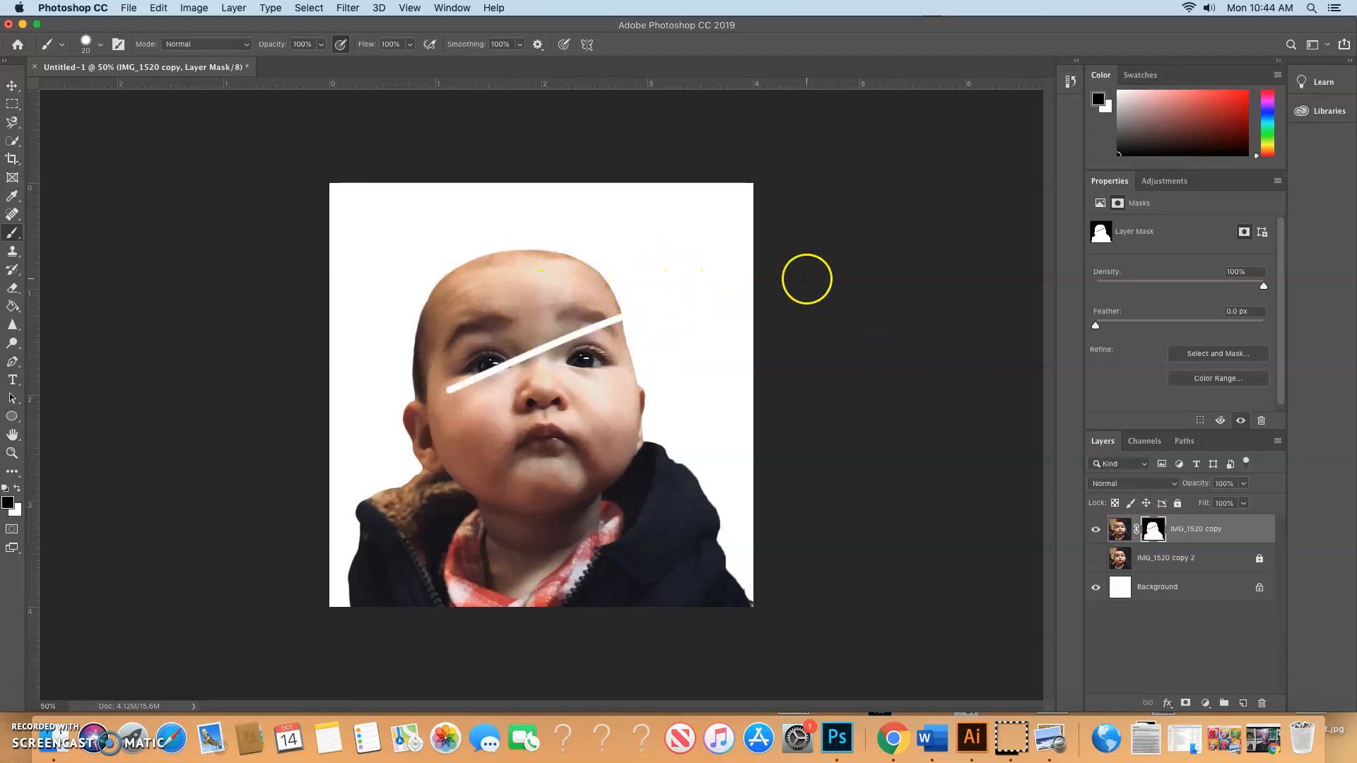
{"action": "key", "text": "super+z"}
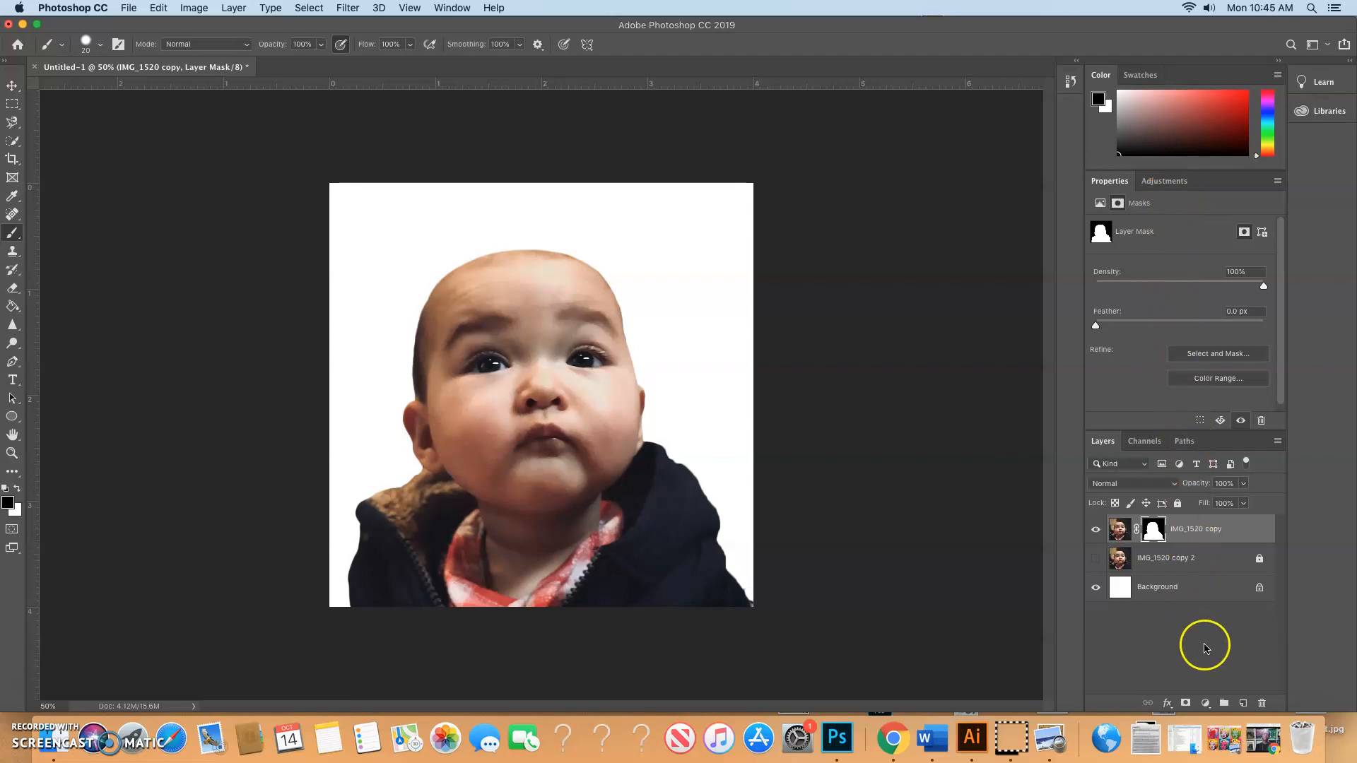
- Open the file commands for the masked portrait document
{"action": "left_click", "coordinate": [129, 7]}
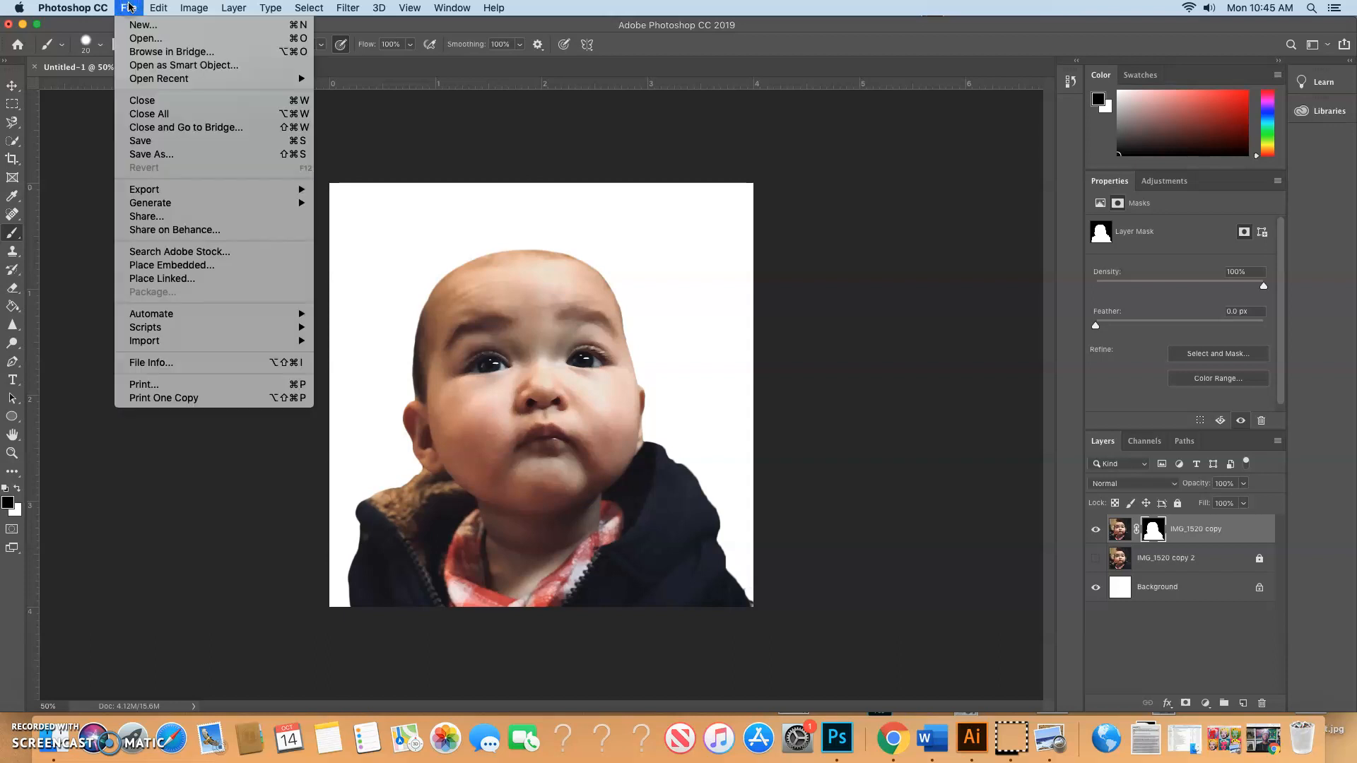